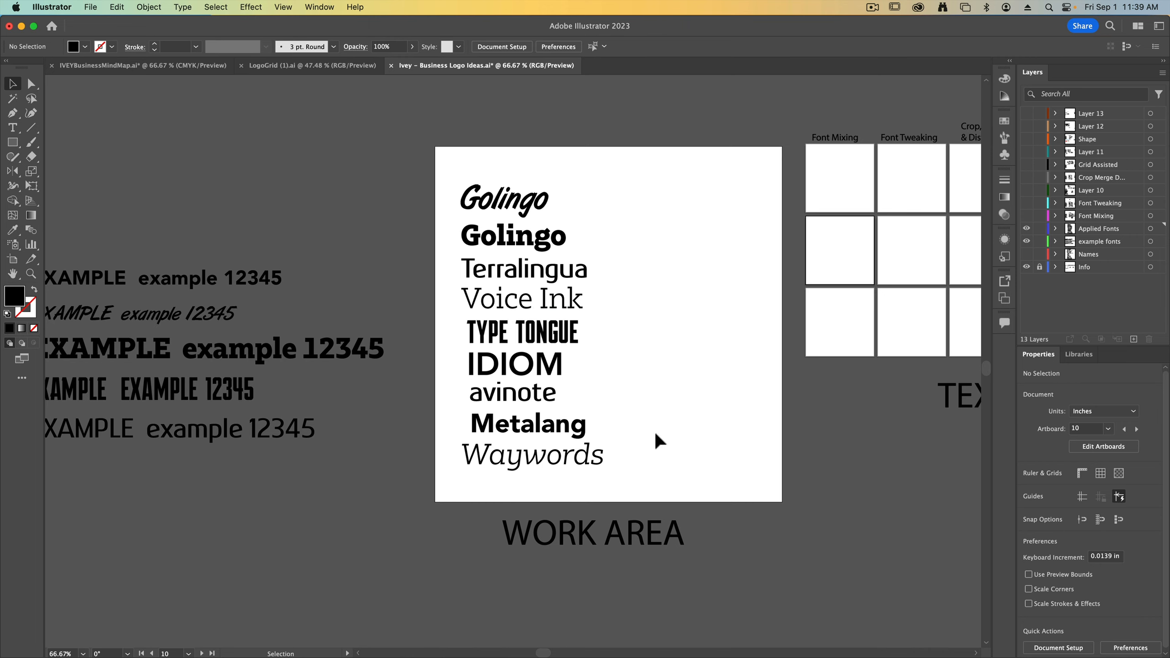
# Move the whole list of business names off the work area to the space above the font examples
pyautogui.moveTo(651, 432); pyautogui.dragTo(720, 378)
pyautogui.moveTo(651, 480); pyautogui.dragTo(235, 254)
pyautogui.scroll(5, 401, 289)
# Place a copy of the script-style Golingo name near the upper-left corner of the empty work area
pyautogui.click(431, 319)
pyautogui.moveTo(234, 107); pyautogui.dragTo(567, 298)
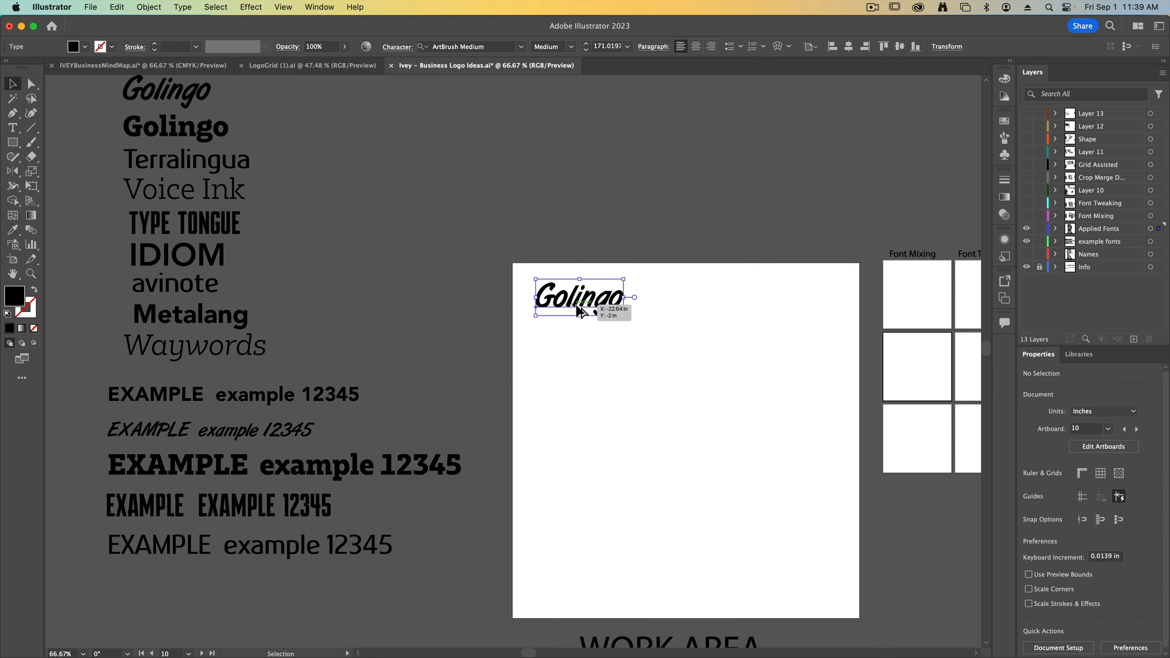
pyautogui.press('super+equal')
pyautogui.moveTo(699, 346); pyautogui.dragTo(643, 315)
# Duplicate the script Golingo directly below itself and retype the copy in all capitals as GOLINGO
pyautogui.click(512, 257)
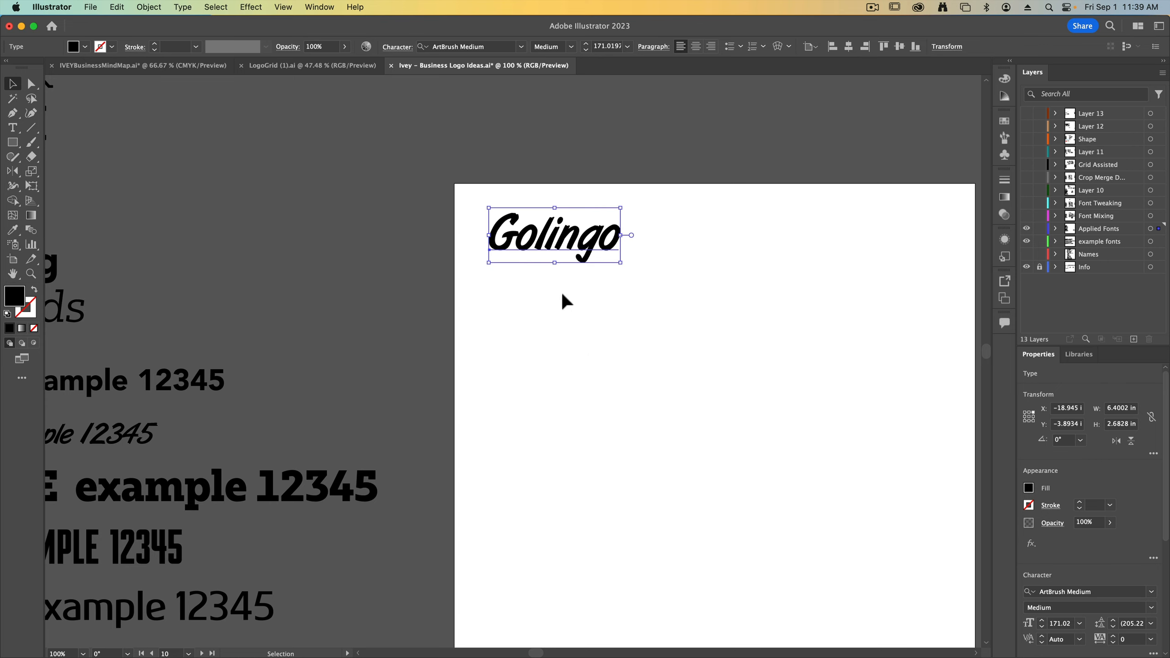
pyautogui.moveTo(544, 234); pyautogui.dragTo(543, 306)
pyautogui.doubleClick(543, 310)
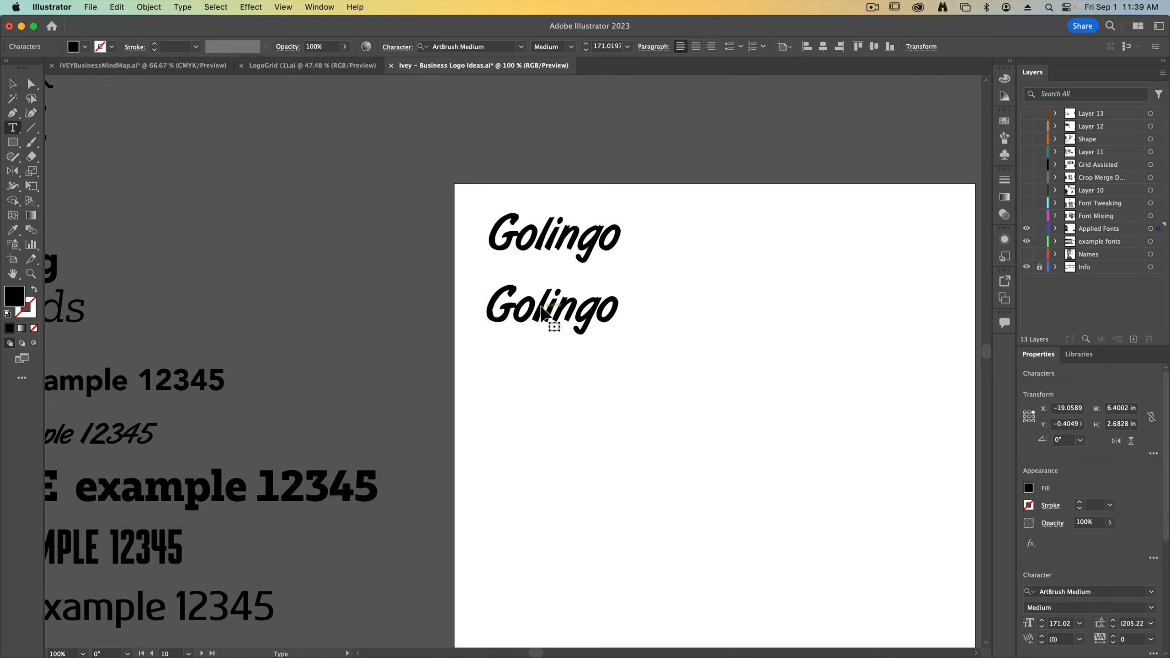
pyautogui.doubleClick(546, 314)
pyautogui.write('GOLINGO')
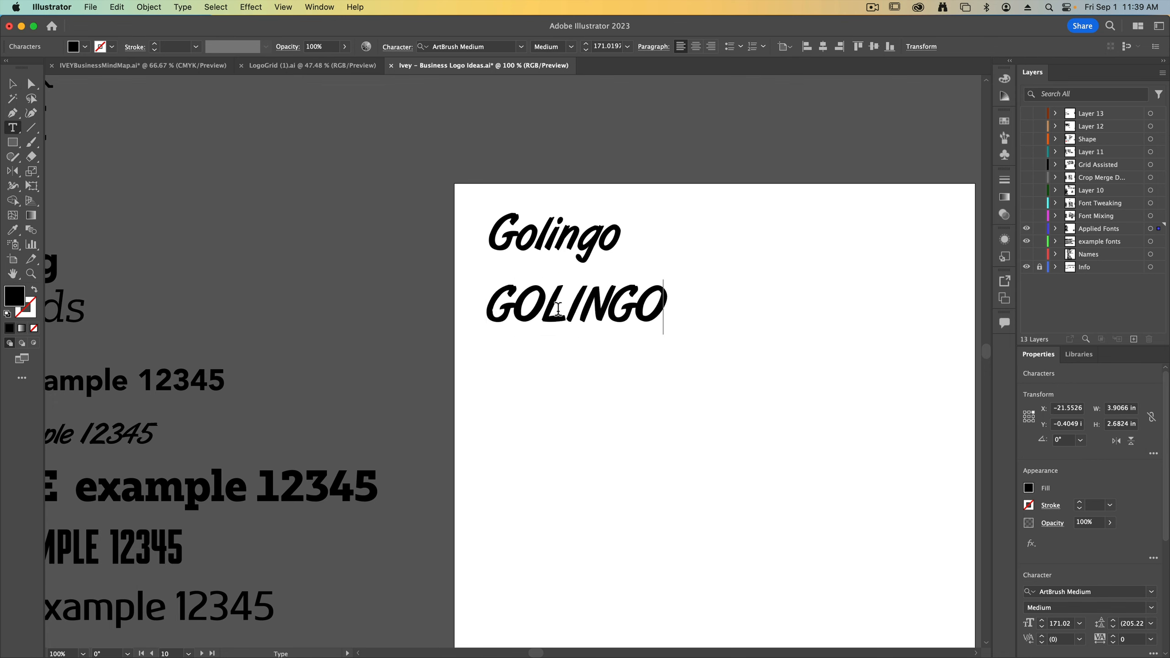
pyautogui.press('Escape')
# Duplicate the all-caps GOLINGO below itself and retype the copy in all lowercase as golingo
pyautogui.moveTo(541, 319); pyautogui.dragTo(525, 378)
pyautogui.doubleClick(526, 379)
pyautogui.doubleClick(523, 377)
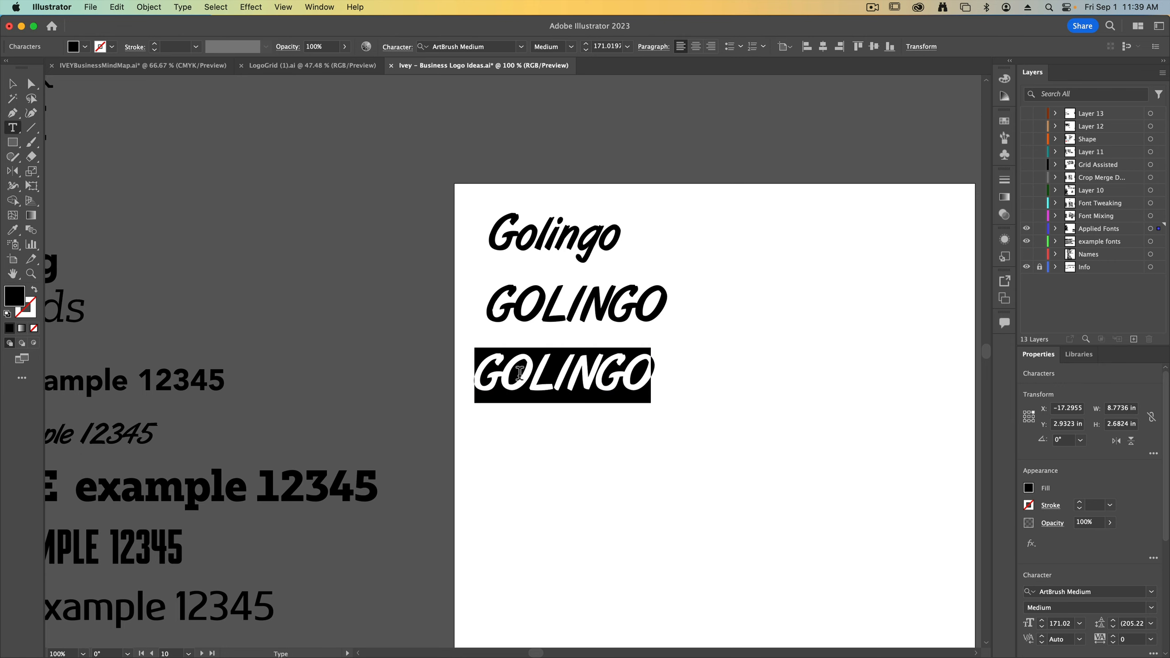
pyautogui.write('golingo')
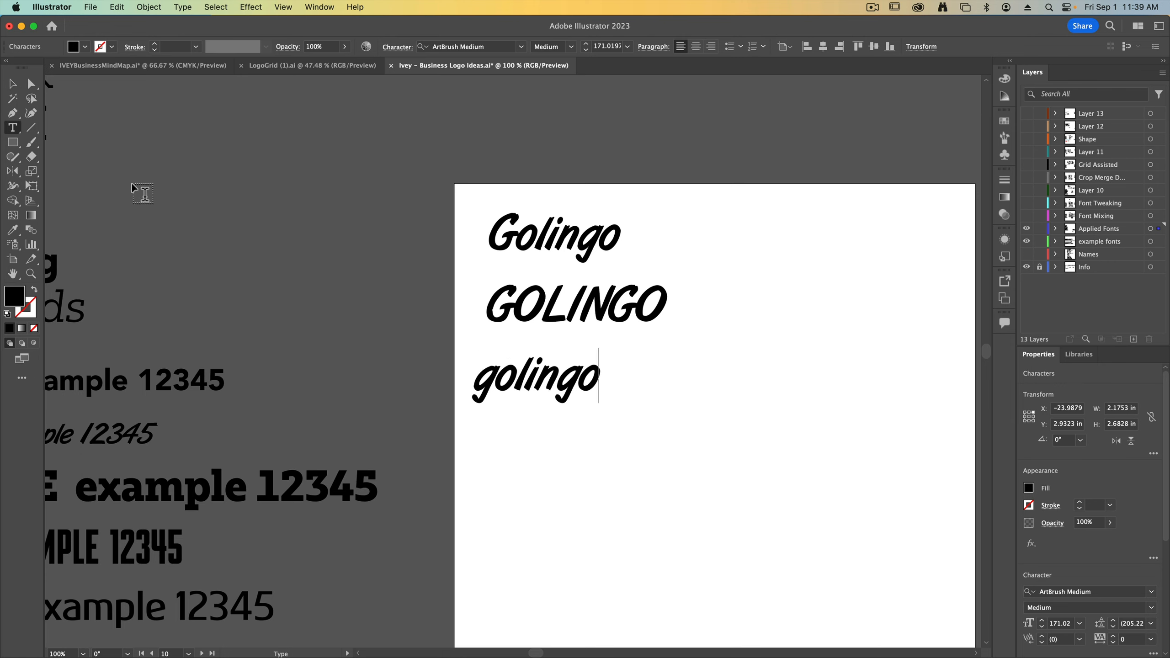
# Capitalize the G and the L in the lowest name so it reads GoLingo, and deselect it
pyautogui.press('super+a')
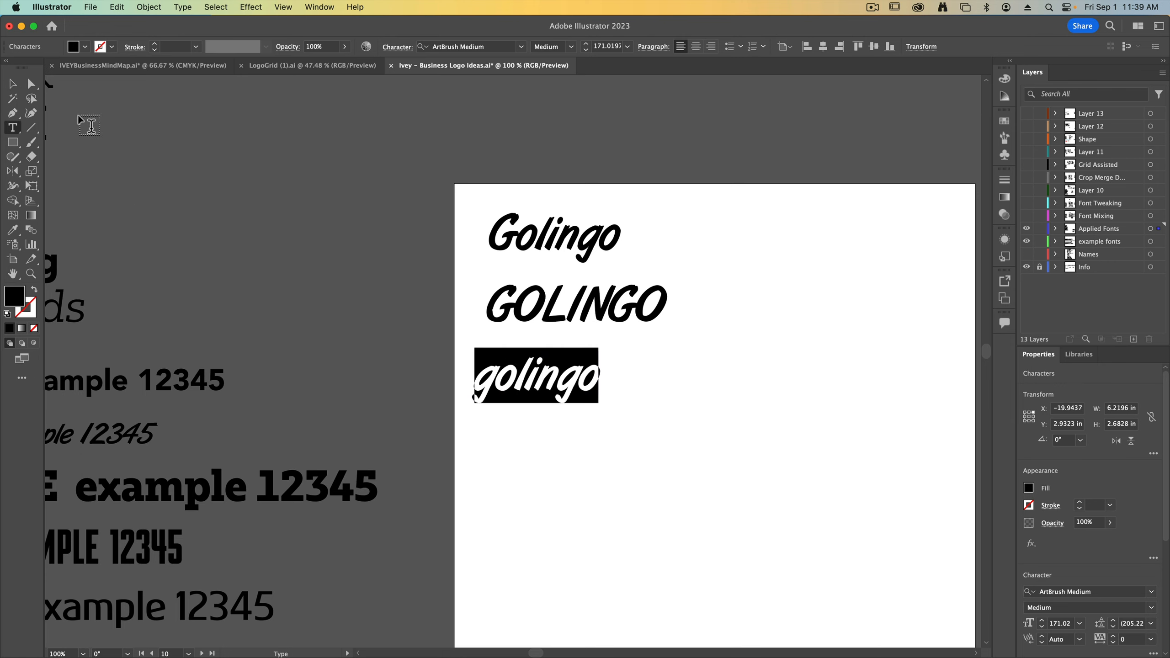
pyautogui.press('Left')
pyautogui.hotkey('shift', 'Right')
pyautogui.write('G')
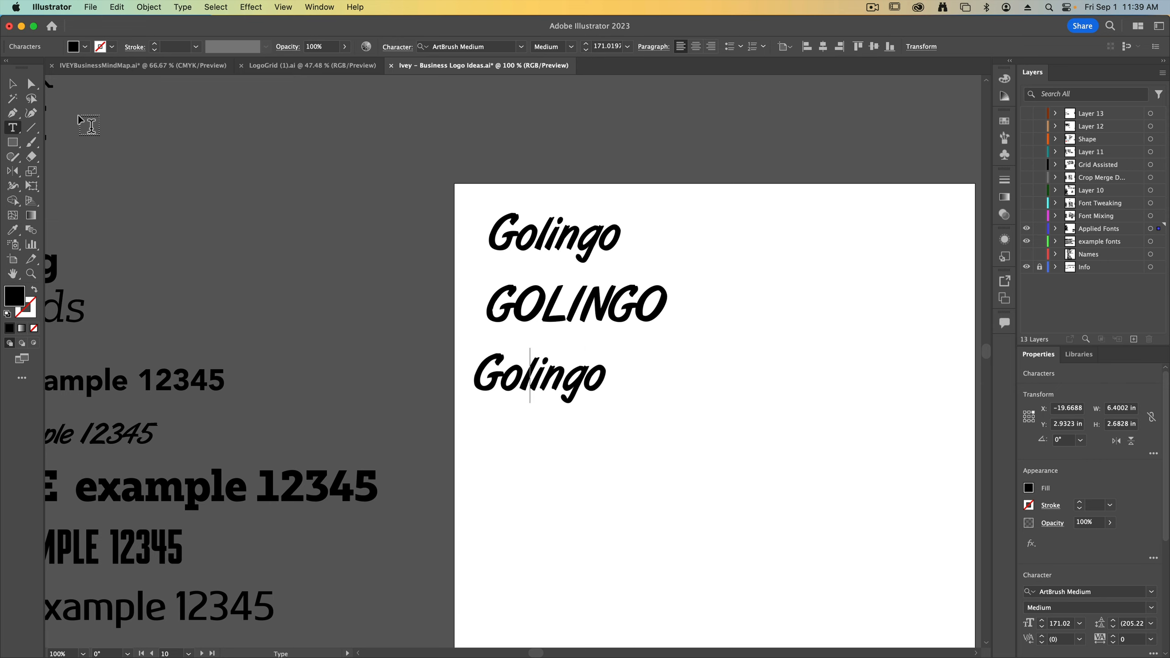
pyautogui.hotkey('shift', 'Left')
pyautogui.write('L')
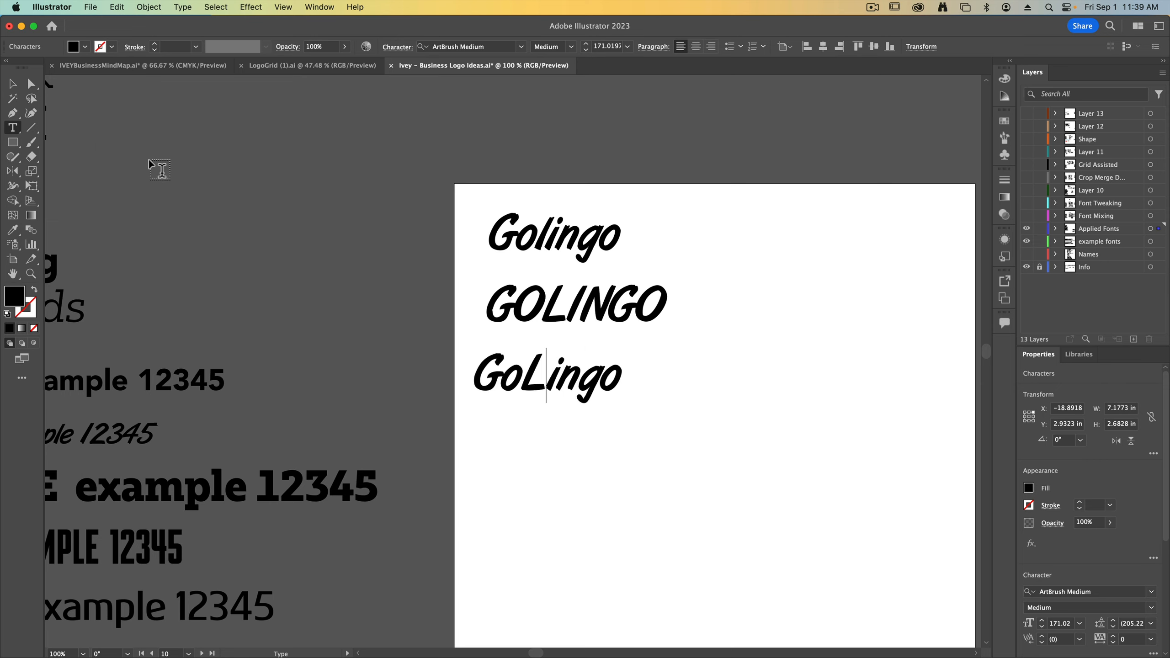
pyautogui.press('Escape')
pyautogui.click(259, 234)
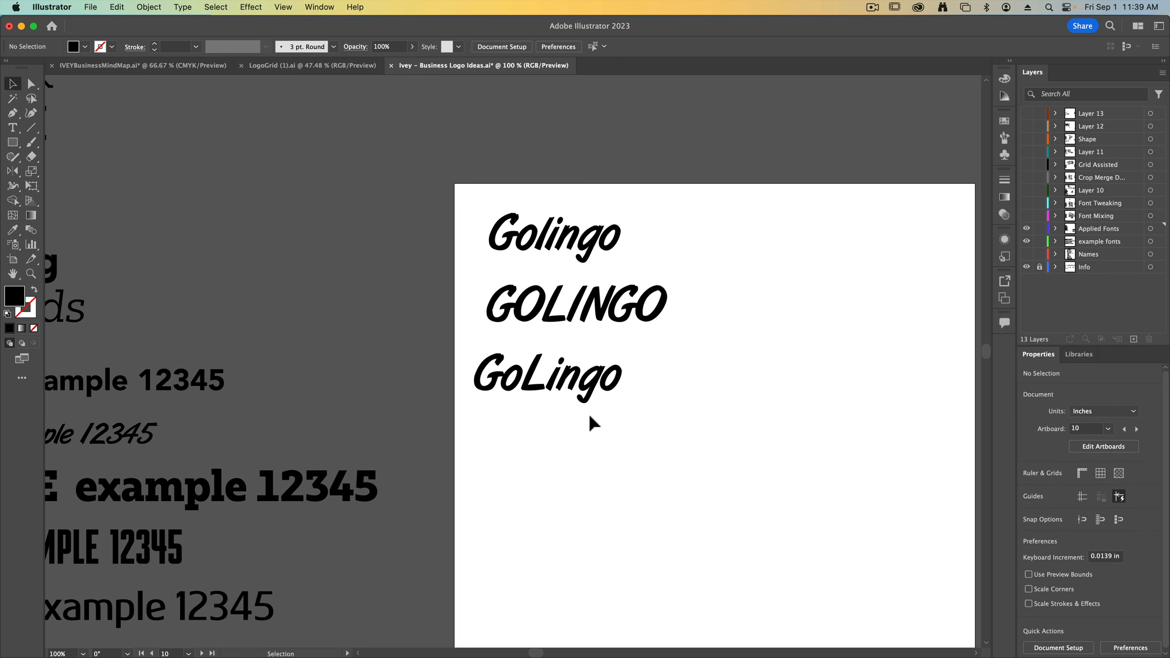
# Delete the all-caps GOLINGO and move GoLingo up beneath the first Golingo
pyautogui.click(613, 309)
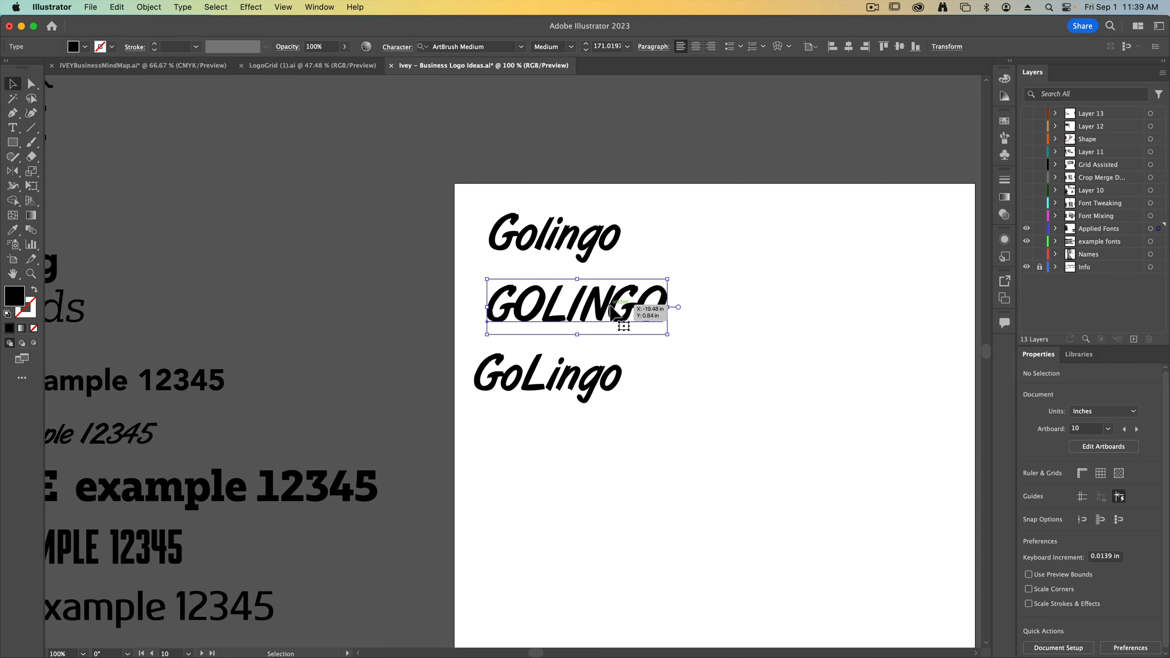
pyautogui.press('Delete')
pyautogui.moveTo(531, 399); pyautogui.dragTo(541, 314)
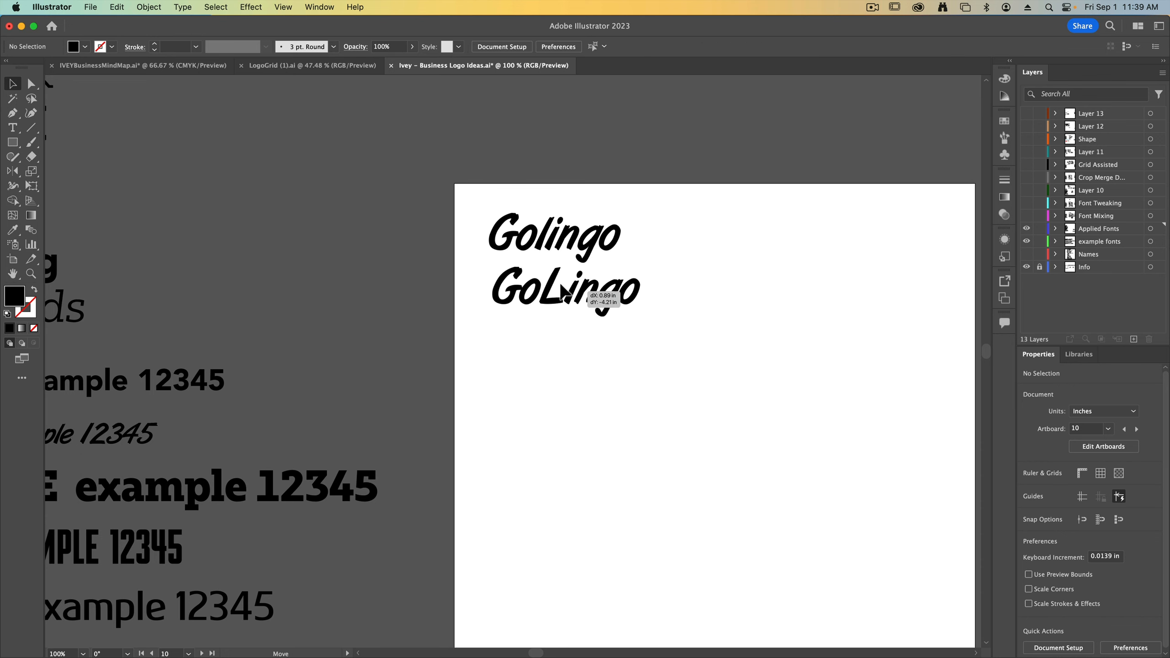
pyautogui.click(582, 383)
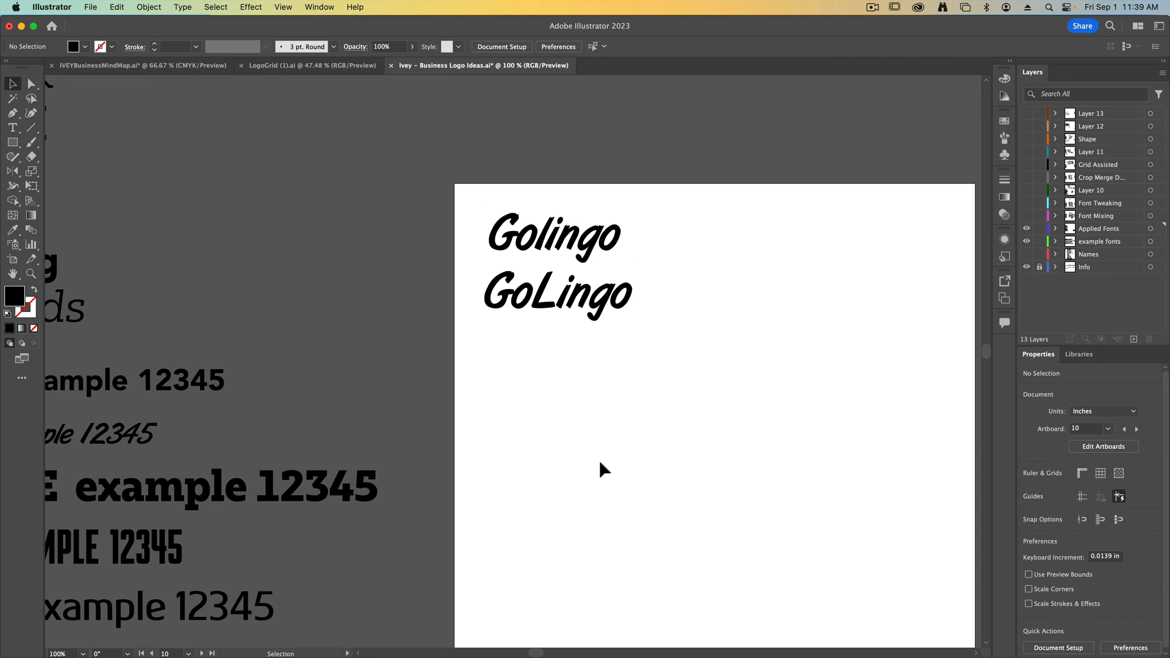
# Apply the heavy slab example's type style, Bw Glenn Slab ExtraBold, to GoLingo with the Eyedropper
pyautogui.press('super+minus')
pyautogui.press('space')
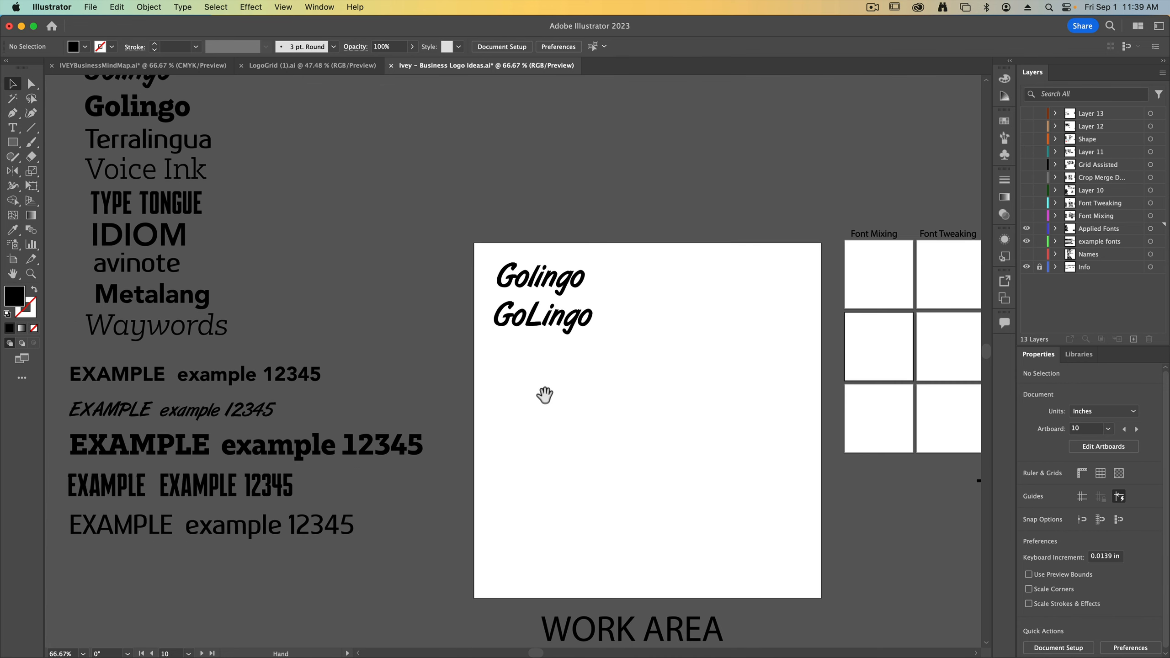
pyautogui.moveTo(544, 395); pyautogui.dragTo(565, 393)
pyautogui.click(562, 325)
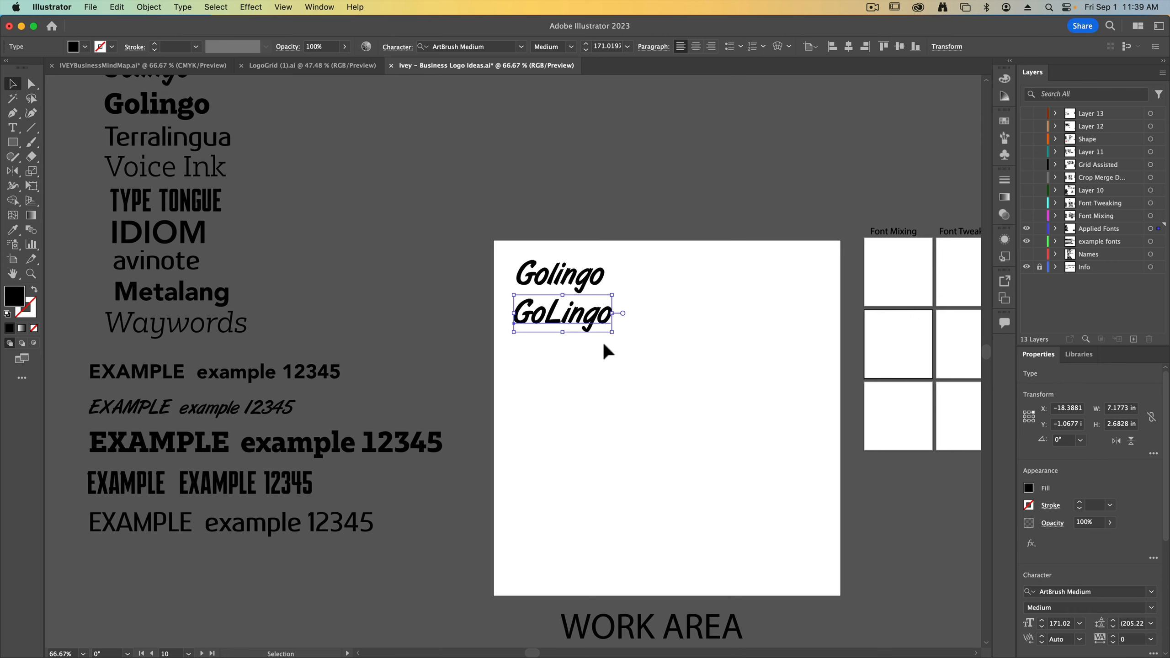
pyautogui.press('i')
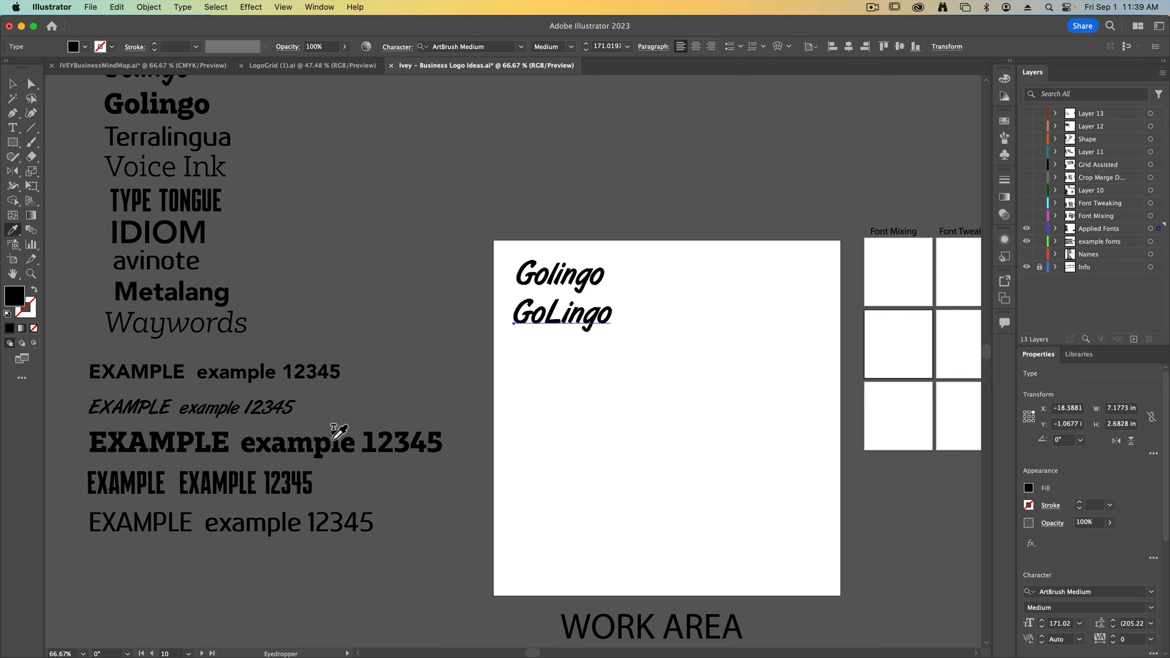
pyautogui.click(186, 441)
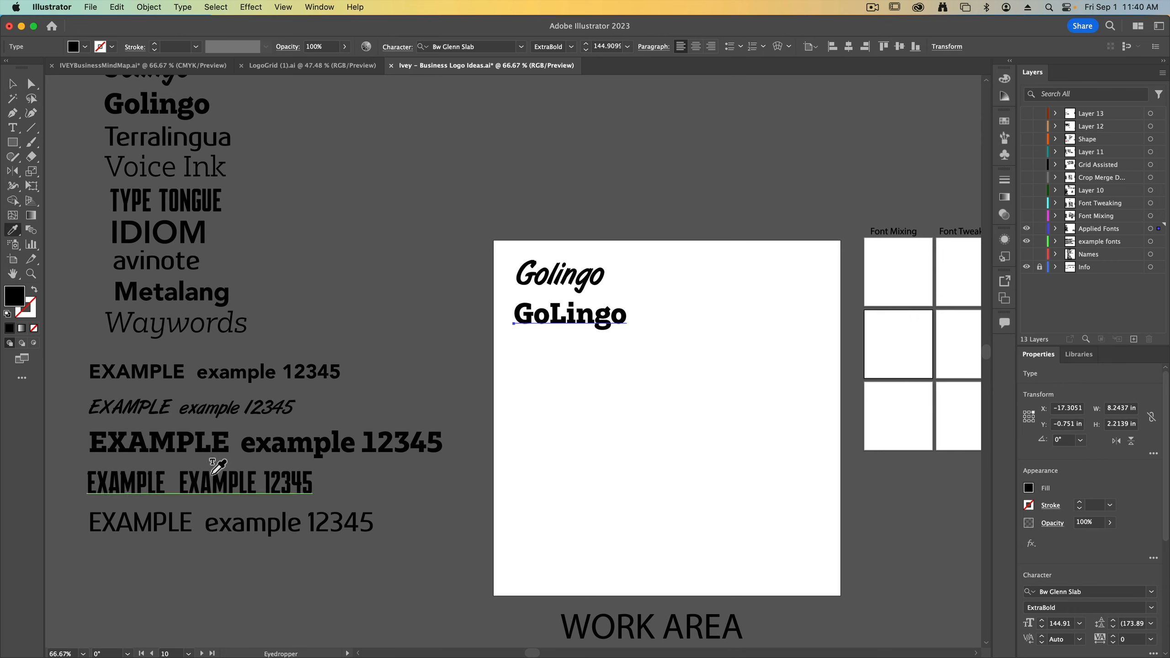
# Try the script, condensed and thin sans-serif example styles on GoLingo with the Eyedropper
pyautogui.click(267, 412)
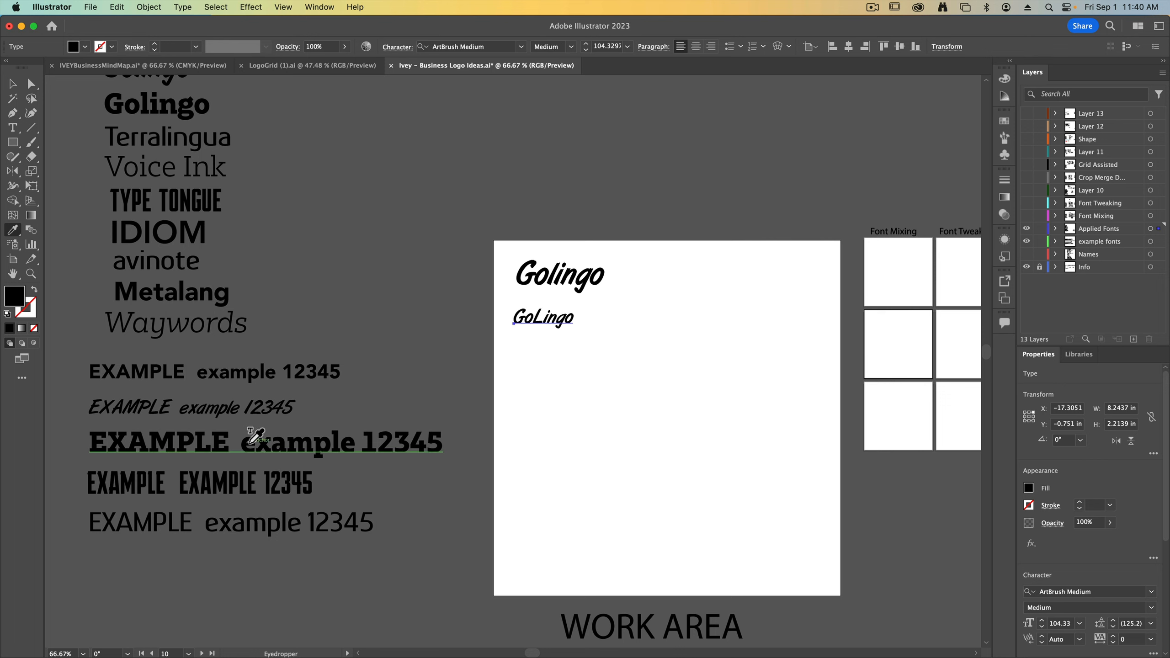
pyautogui.click(253, 482)
pyautogui.click(281, 523)
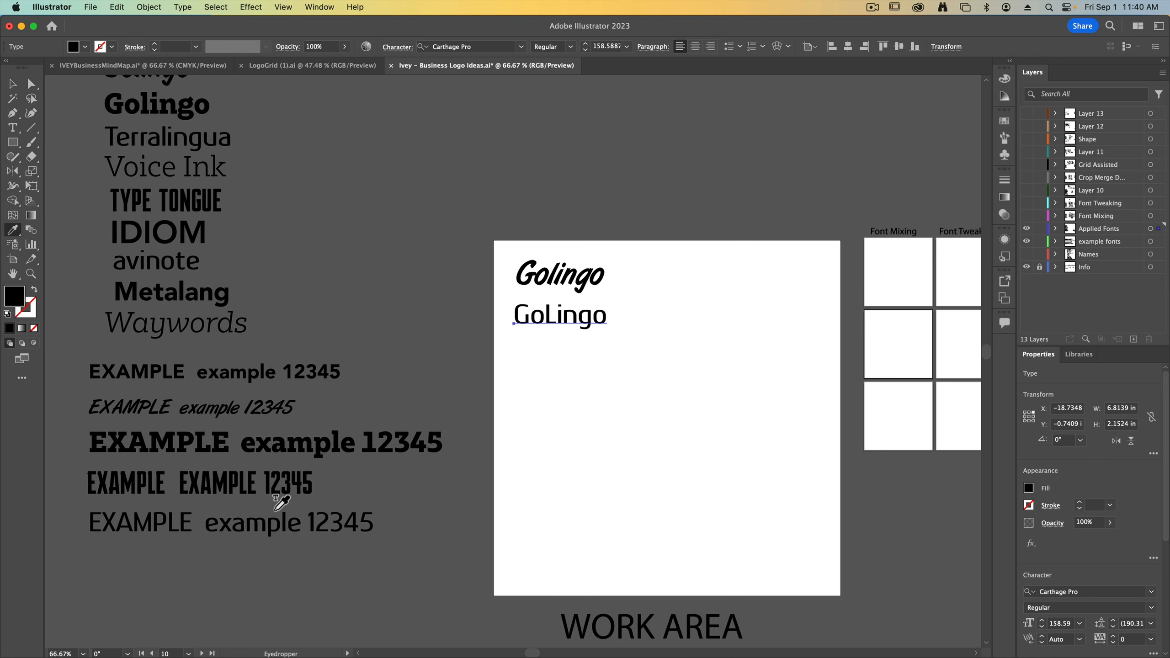
# Return GoLingo to the Bw Glenn Slab ExtraBold example style and deselect it
pyautogui.click(249, 452)
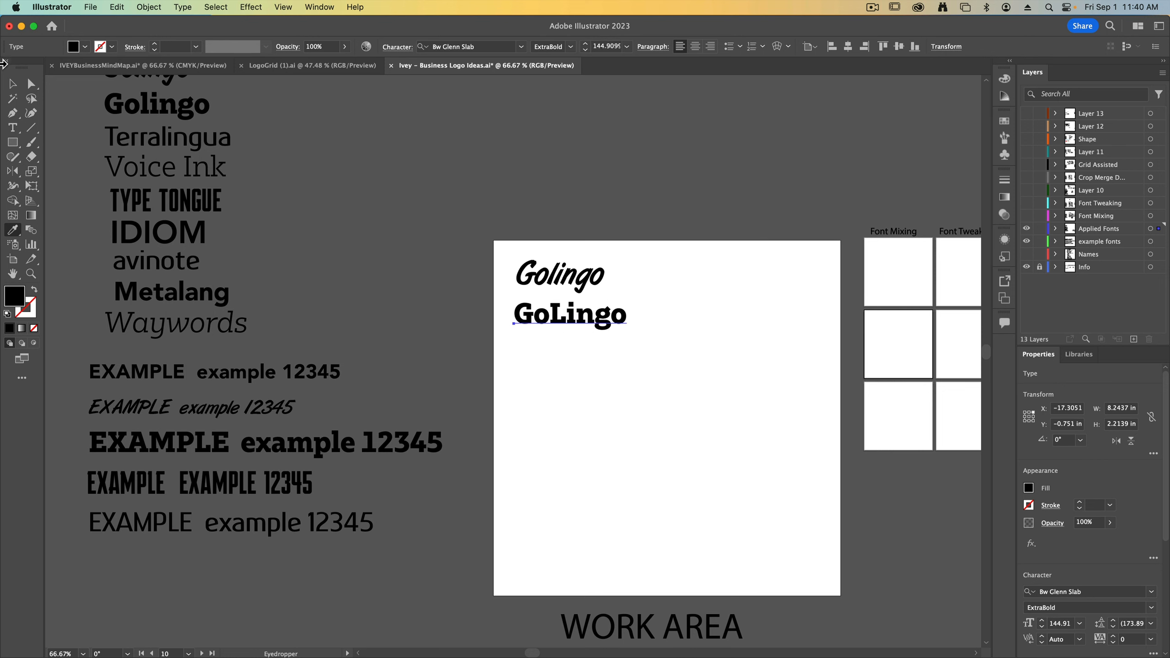
pyautogui.press('v')
pyautogui.click(393, 326)
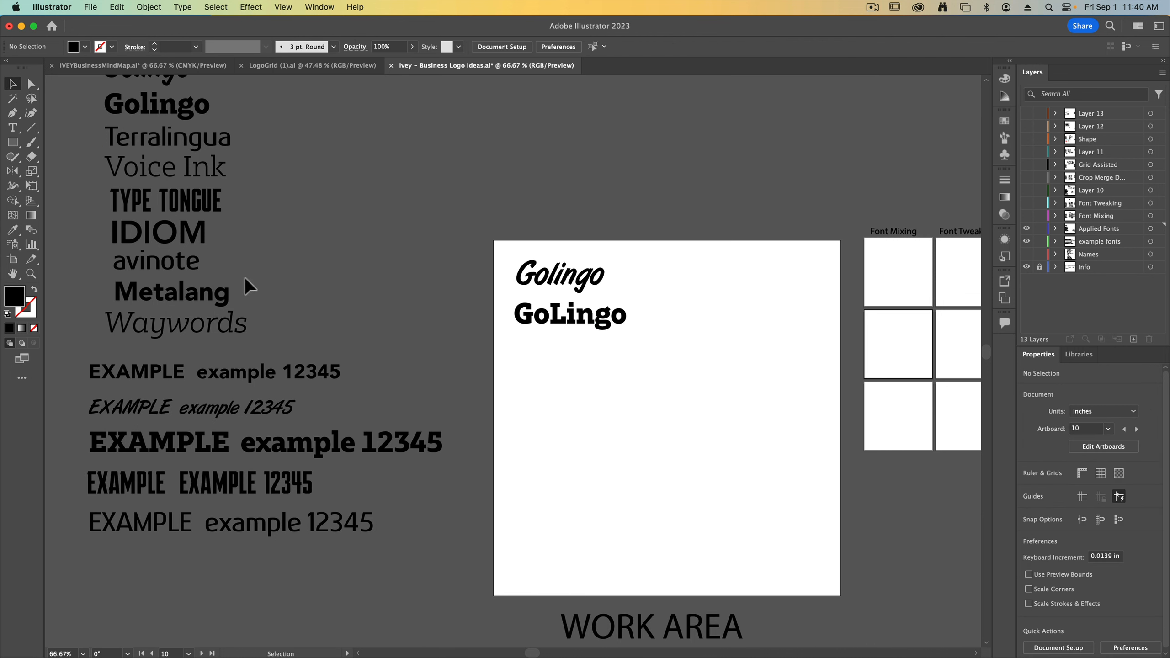
# Place a copy of the Voice Ink name on the work area below GoLingo
pyautogui.moveTo(152, 173)
pyautogui.mouseDown()
pyautogui.moveTo(555, 375)
pyautogui.moveTo(678, 400)
pyautogui.mouseUp()
pyautogui.press('super+1')
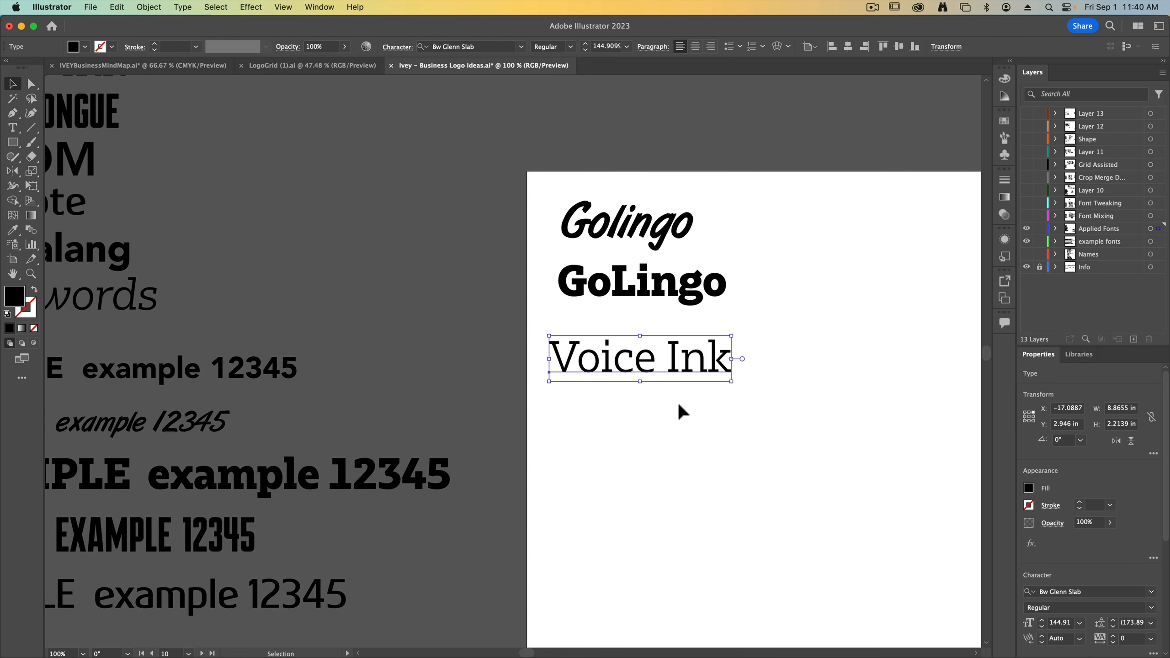
pyautogui.moveTo(606, 418); pyautogui.dragTo(676, 420)
# Remove the space in the copied Voice Ink and capitalize the second word so it reads VoiceINK
pyautogui.doubleClick(737, 363)
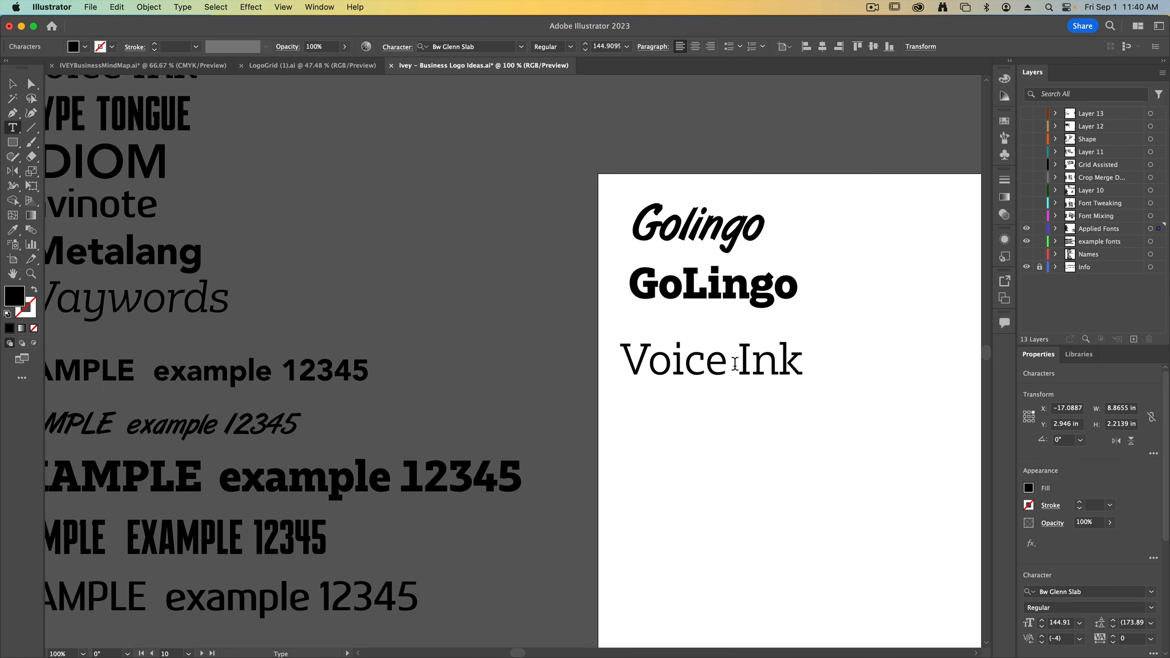
pyautogui.press('BackSpace')
pyautogui.hotkey('shift', 'Right')
pyautogui.hotkey('shift', 'Right')
pyautogui.hotkey('shift', 'Right')
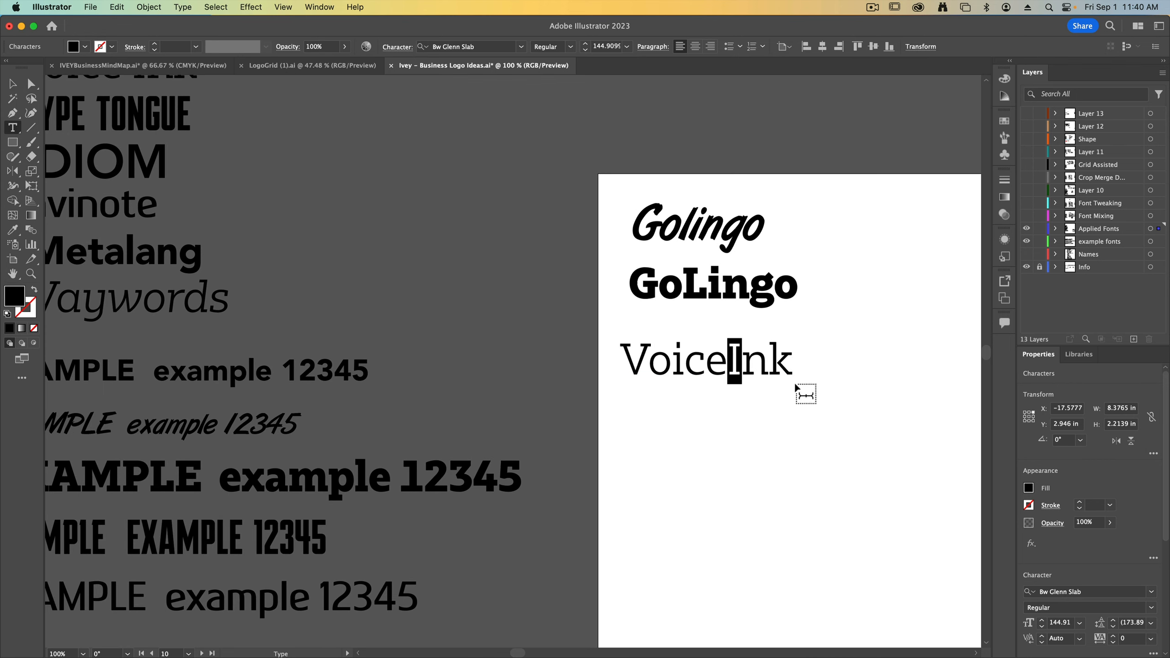
pyautogui.write('INK')
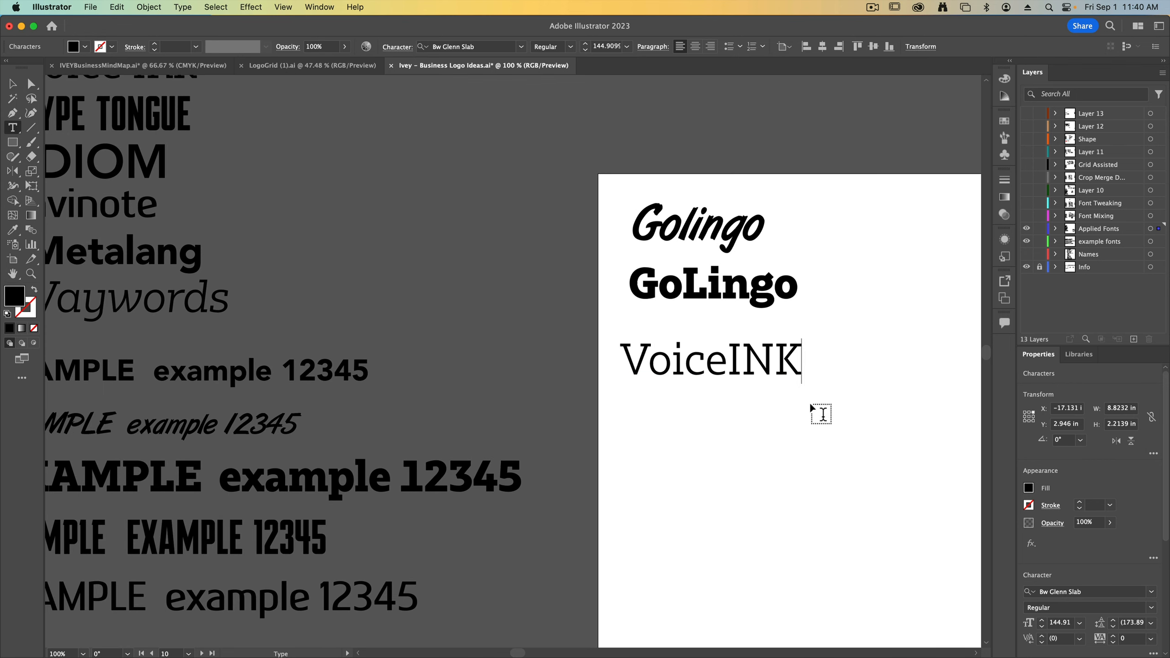
pyautogui.click(13, 84)
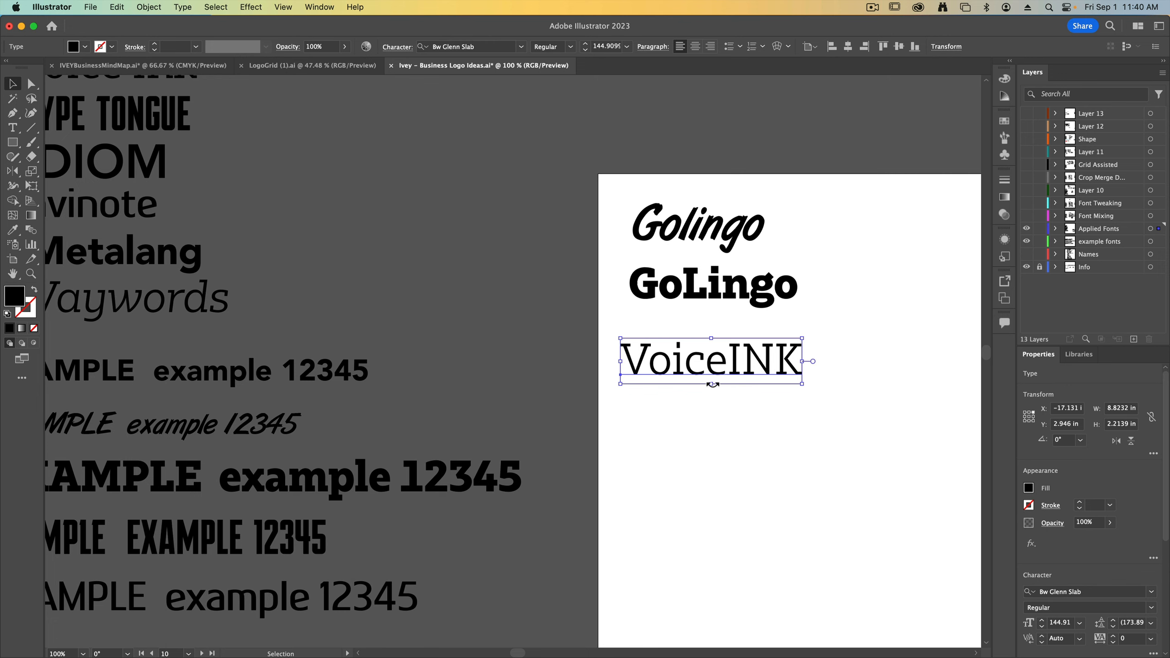
# Duplicate VoiceINK below itself and retype the first word in capitals so the copy reads VOICEINK
pyautogui.moveTo(667, 372); pyautogui.dragTo(615, 420)
pyautogui.doubleClick(684, 434)
pyautogui.write('VOICEINK')
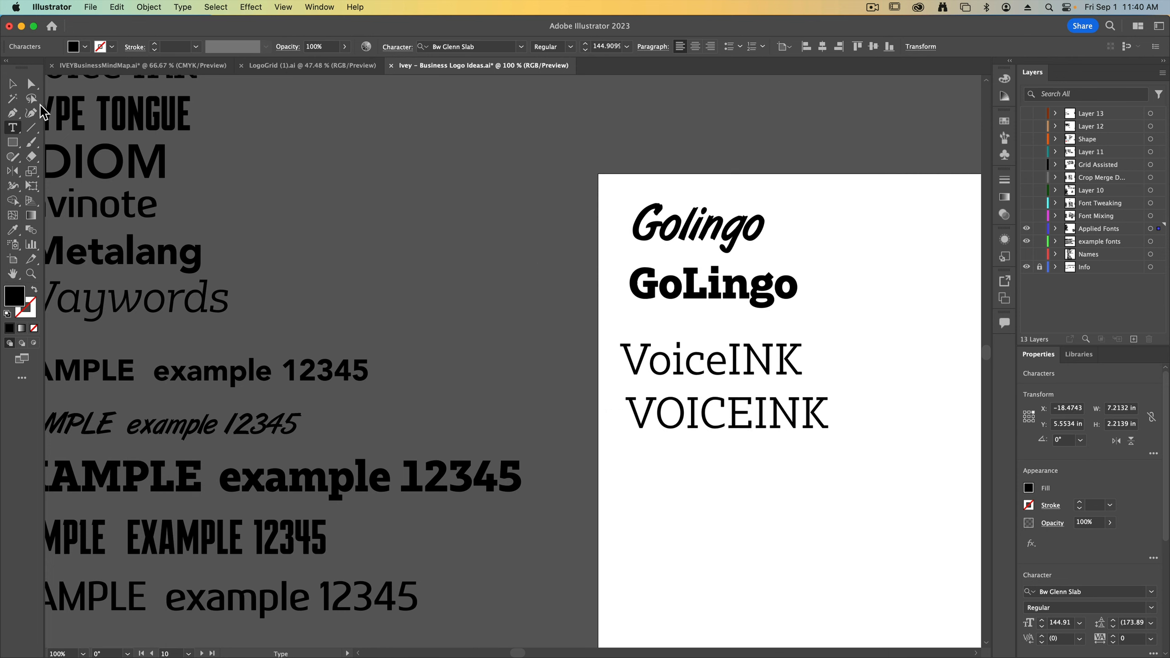
pyautogui.press('Escape')
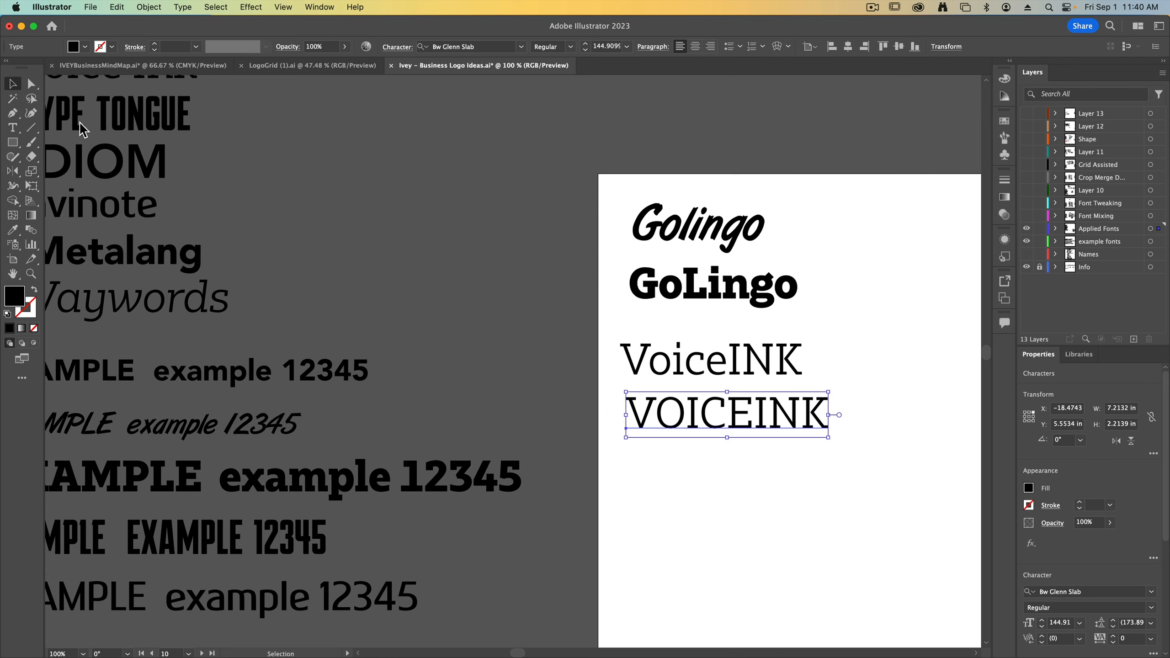
# Apply the Avenir Black example's type style to VOICEINK and scale it up to about 8.98 in wide
pyautogui.press('i')
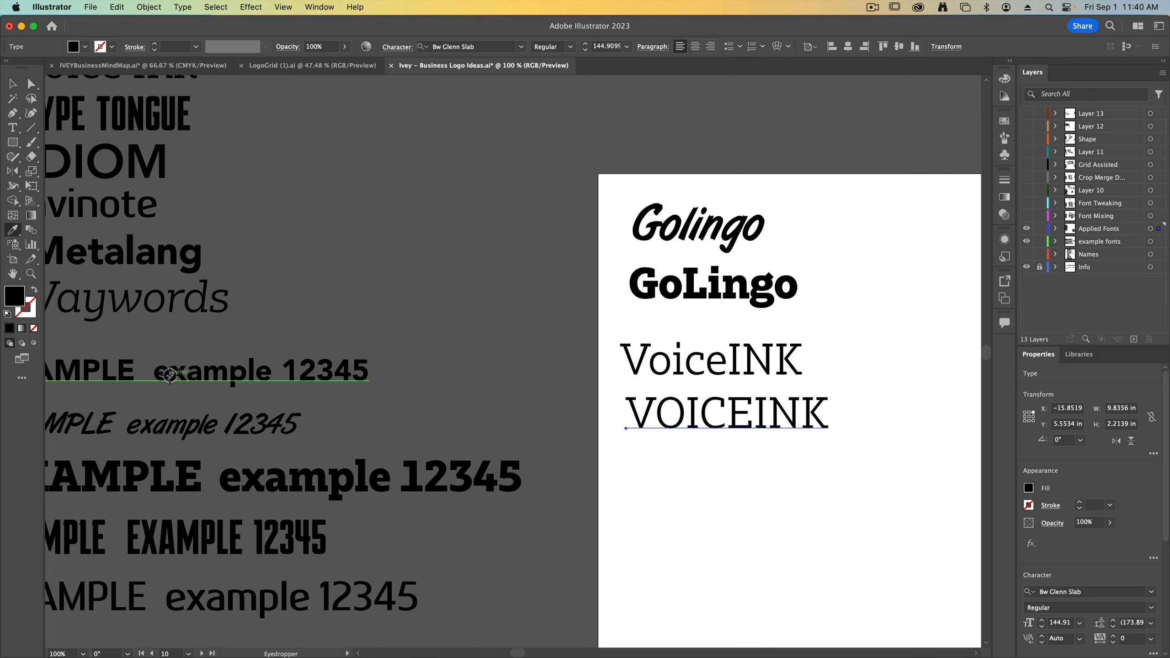
pyautogui.click(194, 396)
pyautogui.press('v')
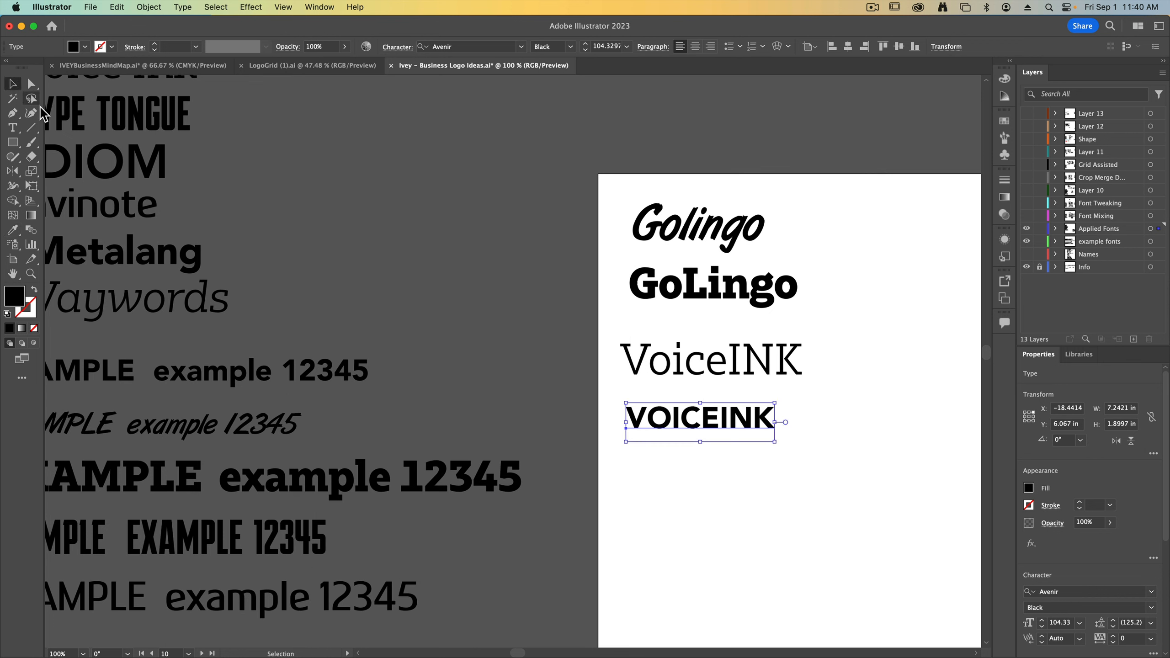
pyautogui.moveTo(778, 422); pyautogui.dragTo(821, 434)
pyautogui.click(734, 475)
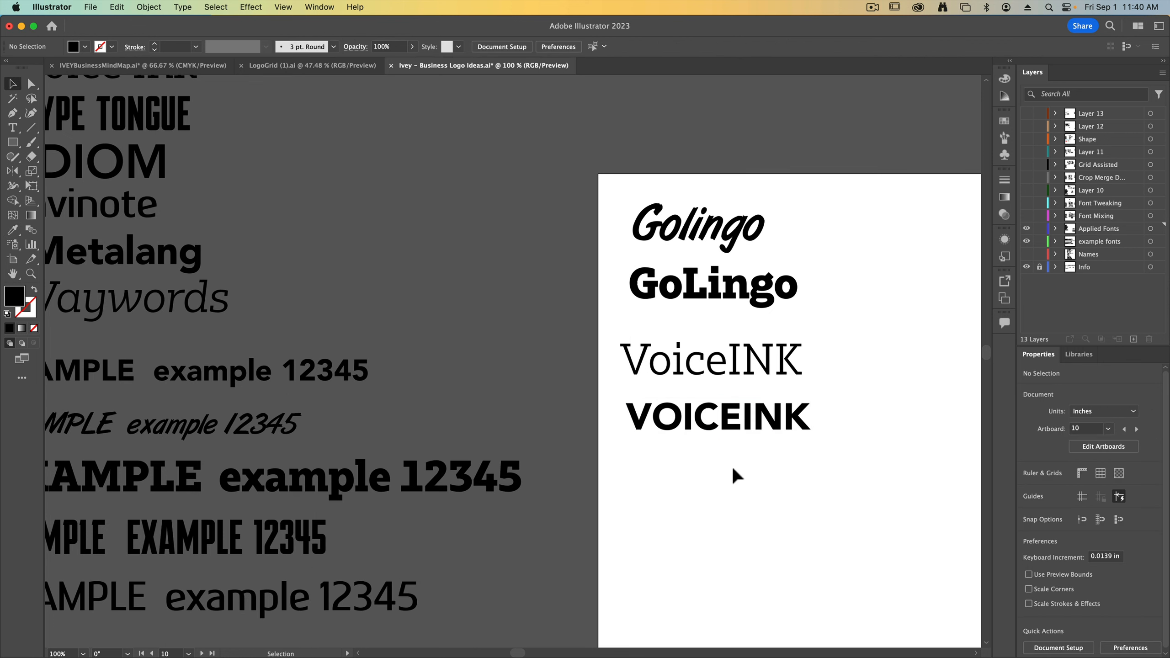
# Tighten the letter tracking of VOICEINK to -50
pyautogui.click(726, 427)
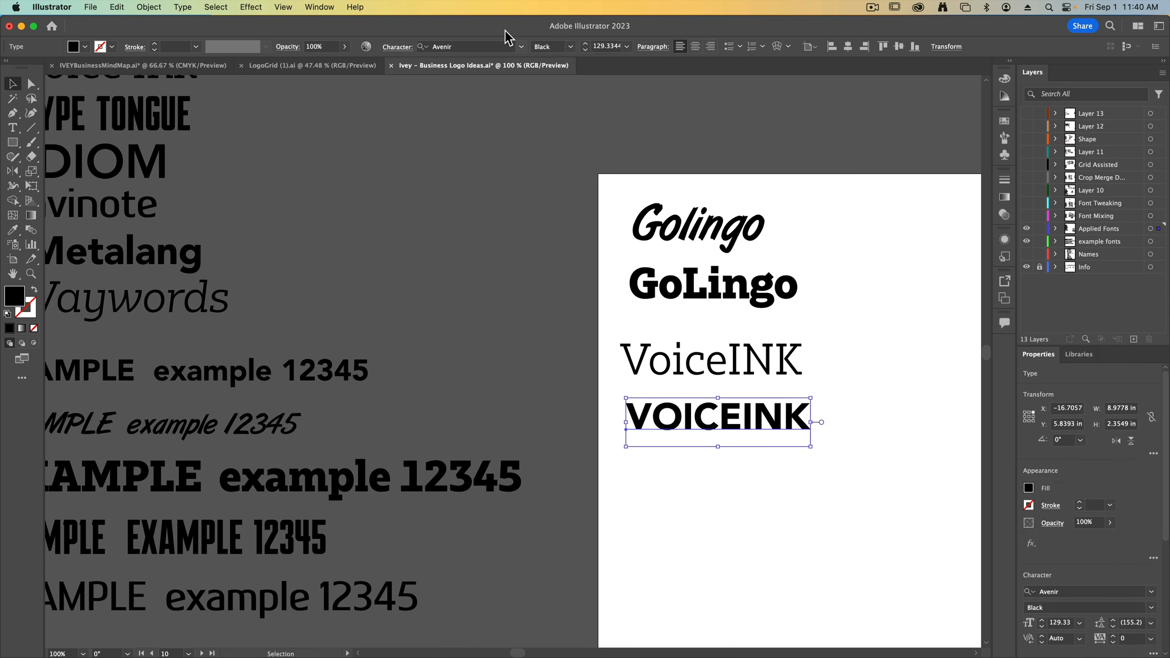
pyautogui.click(396, 48)
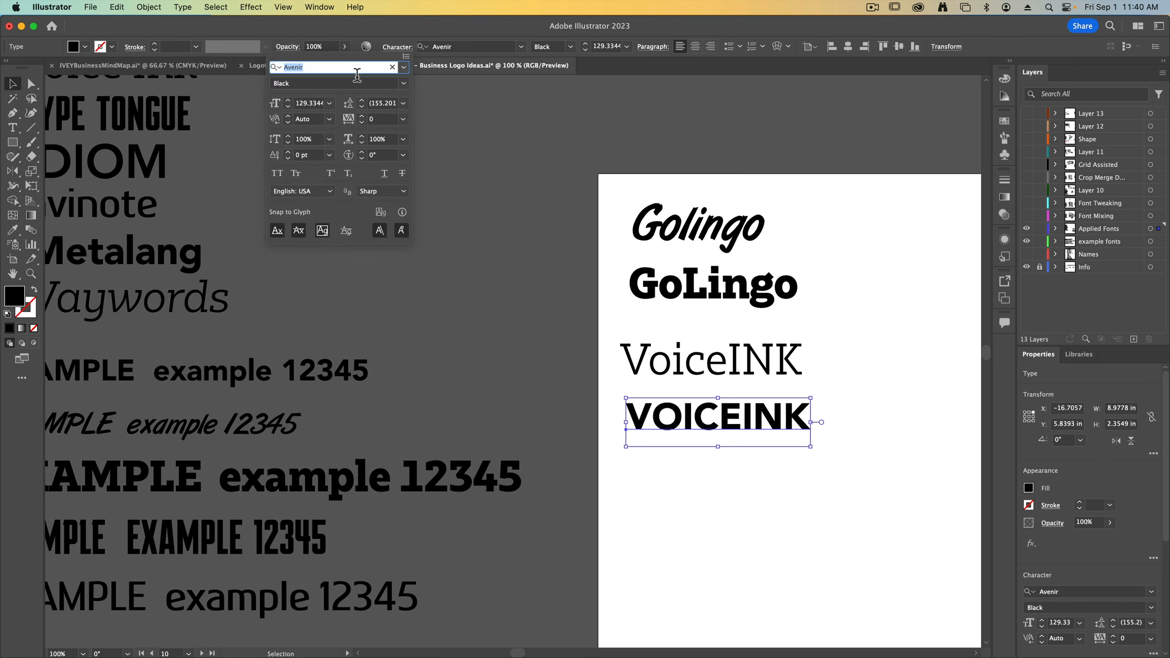
pyautogui.click(362, 122)
pyautogui.click(362, 122)
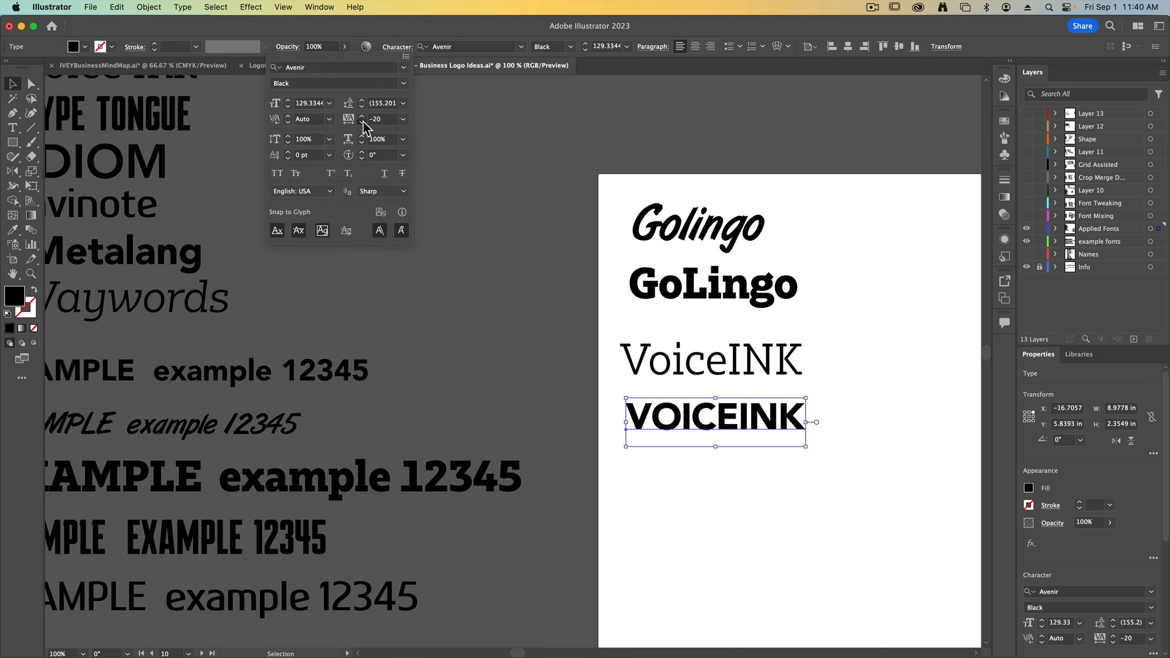
pyautogui.click(362, 122)
pyautogui.click(362, 122)
pyautogui.click(363, 122)
pyautogui.click(363, 122)
pyautogui.click(361, 116)
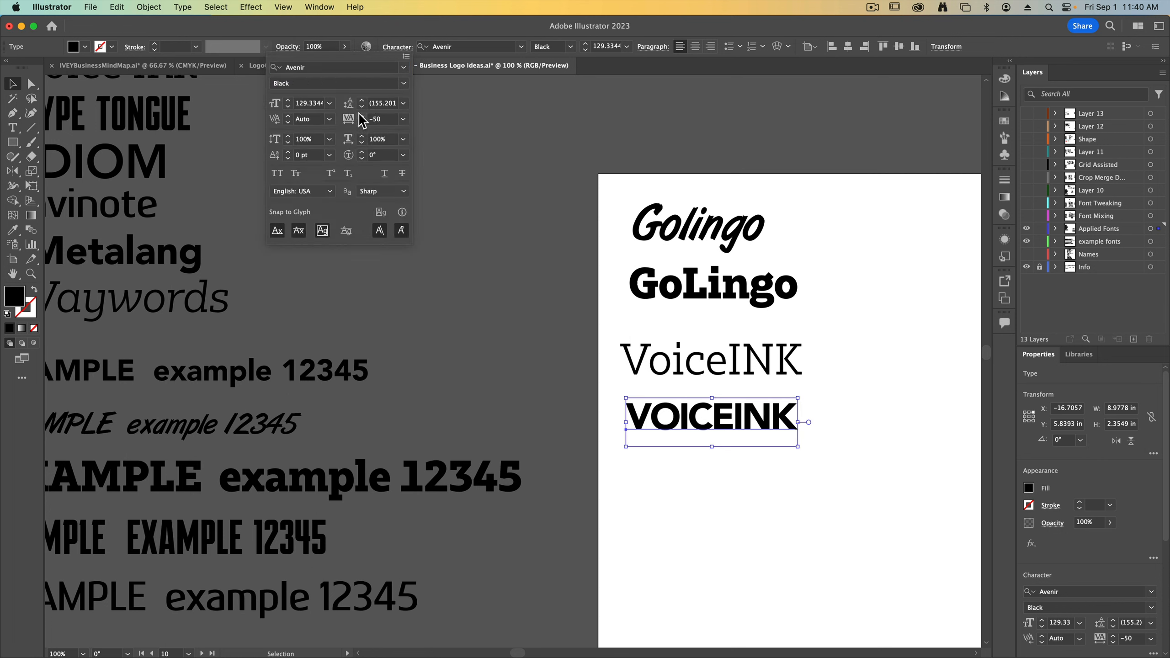
# Loosen the letter tracking of VOICEINK to -40
pyautogui.click(361, 116)
pyautogui.click(361, 116)
pyautogui.click(361, 117)
pyautogui.click(362, 122)
pyautogui.click(362, 122)
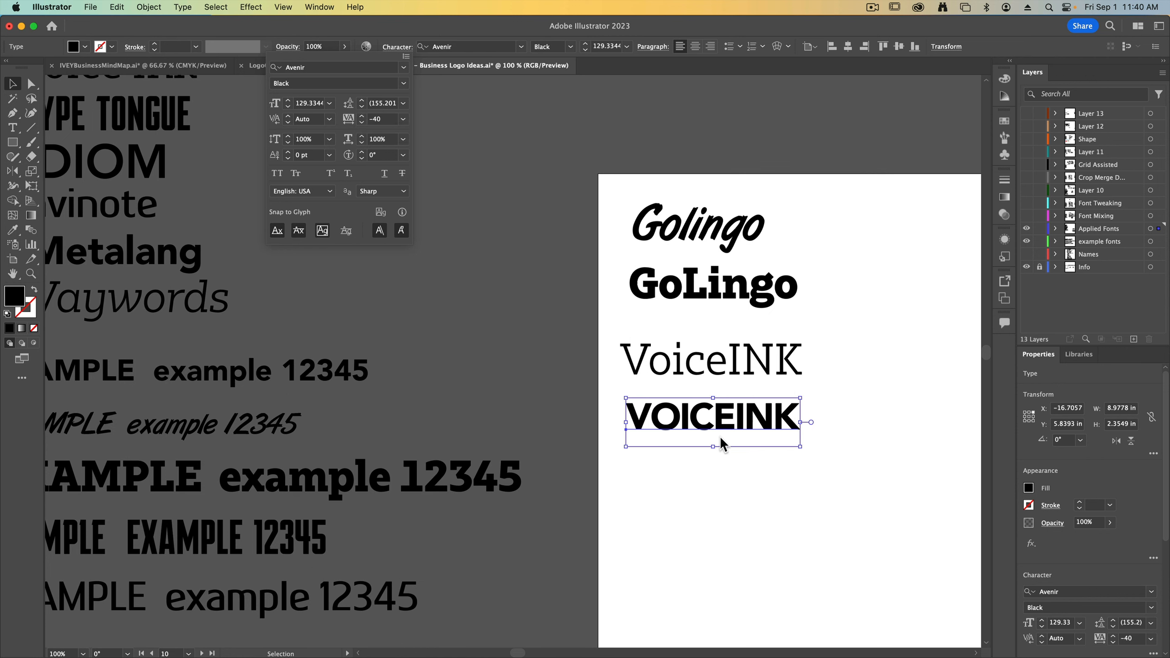
pyautogui.click(730, 556)
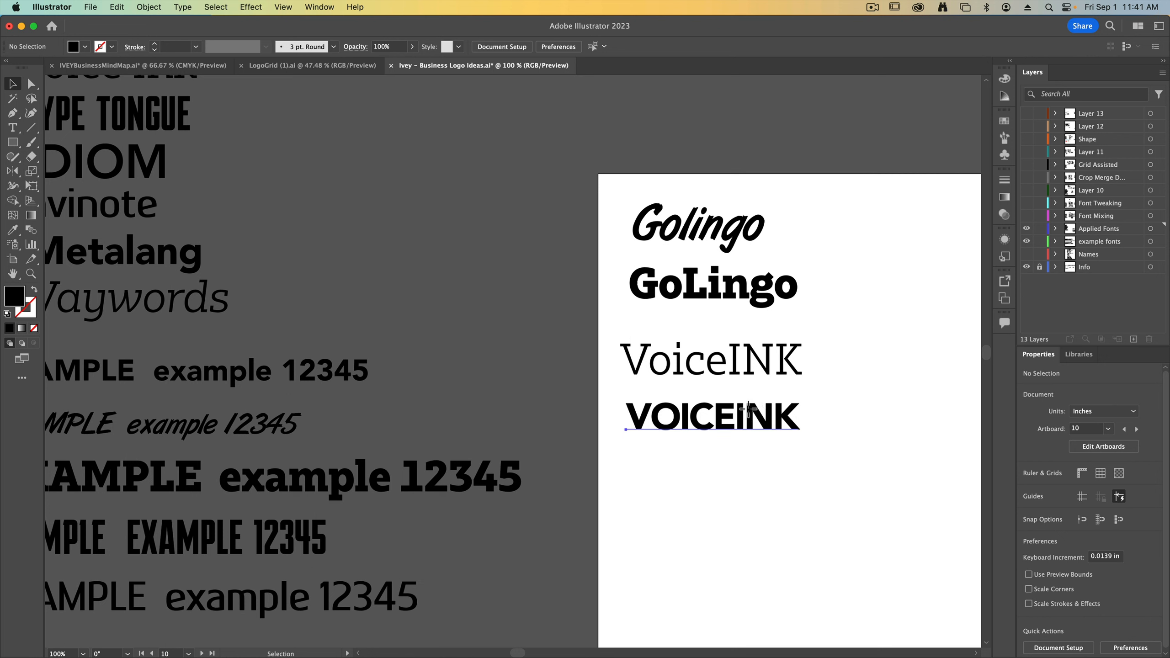
pyautogui.click(766, 415)
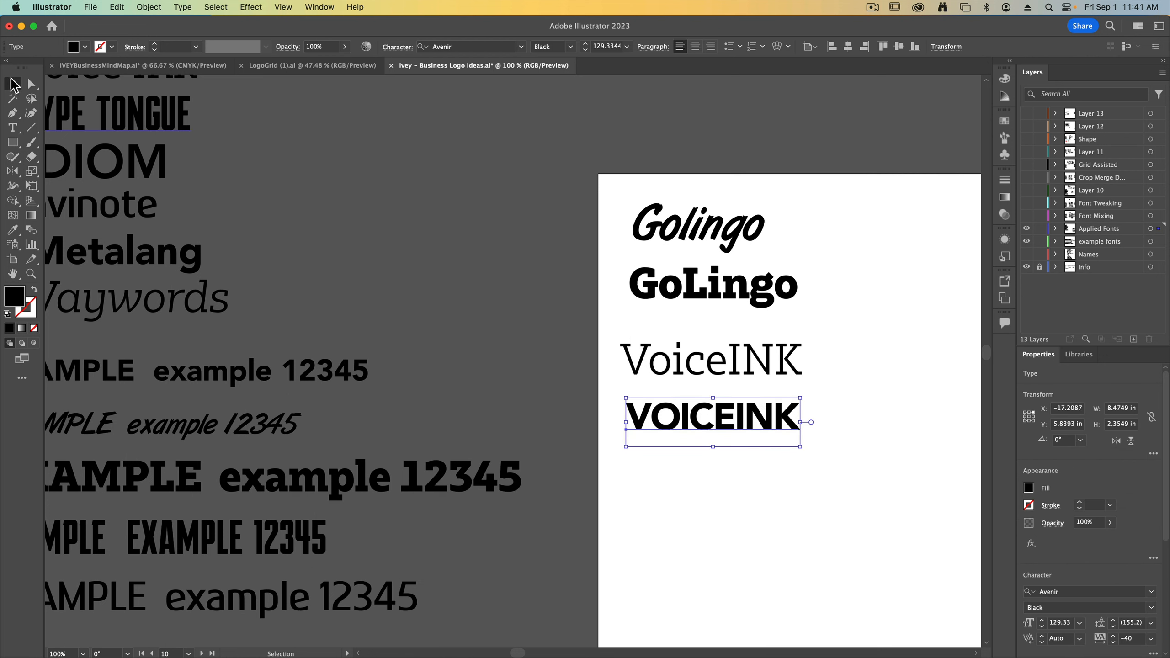
pyautogui.click(356, 257)
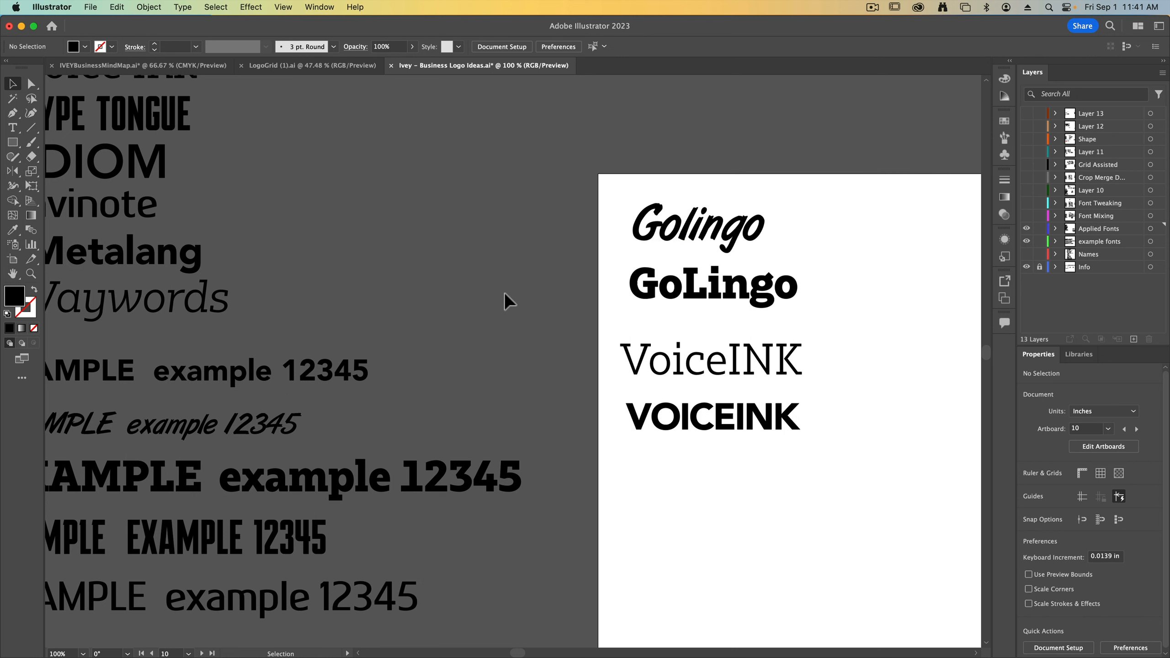
# Place two stacked copies of IDIOM from the name list below VOICEINK and retype the lower copy in lowercase
pyautogui.press('super+minus')
pyautogui.moveTo(216, 243); pyautogui.dragTo(613, 485)
pyautogui.tripleClick(605, 479)
pyautogui.write('IDIO')
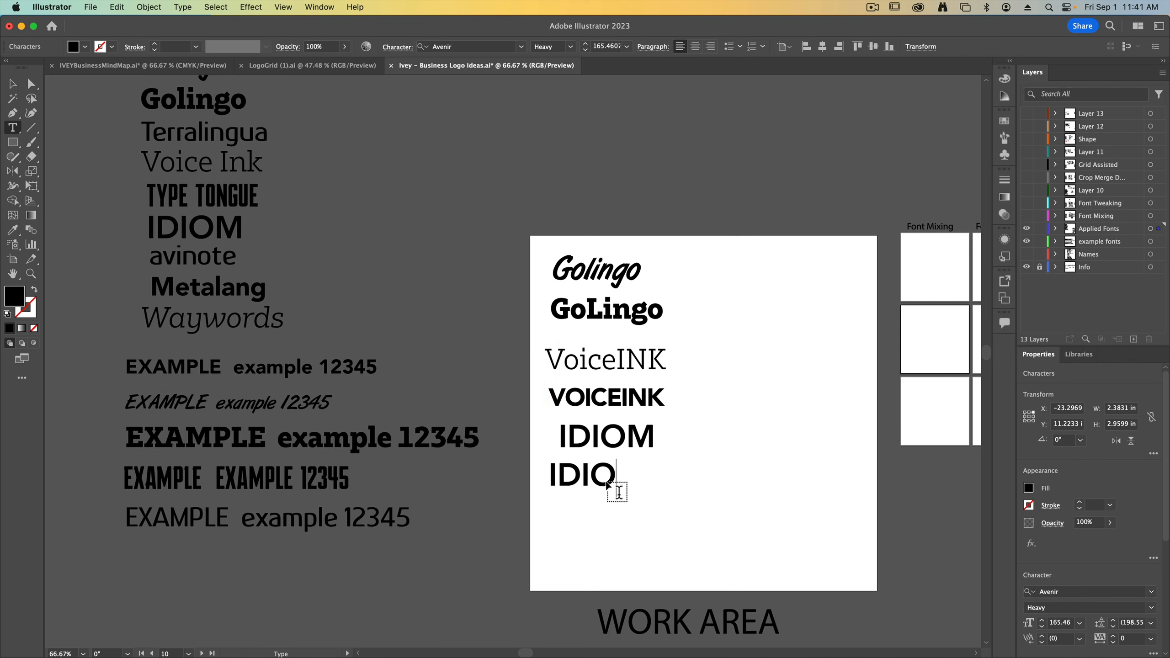
pyautogui.write('m')
# Turn off All Caps for the lower IDIOM copy so it reads idiom
pyautogui.press('super+a')
pyautogui.click(408, 47)
pyautogui.click(278, 173)
pyautogui.click(402, 47)
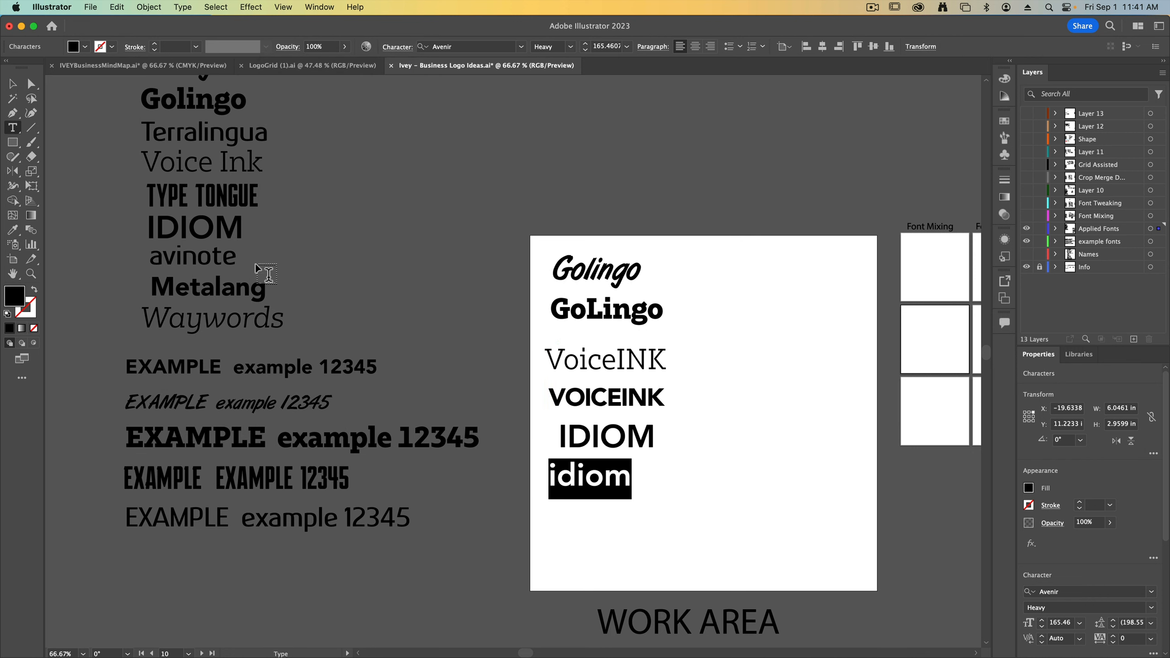
# Sample the example fonts onto the lowercase idiom, settling on the slanted brush-script example's type style
pyautogui.click(12, 84)
pyautogui.press('i')
pyautogui.click(310, 406)
pyautogui.scroll(-1, 302, 443)
pyautogui.click(291, 476)
pyautogui.click(287, 506)
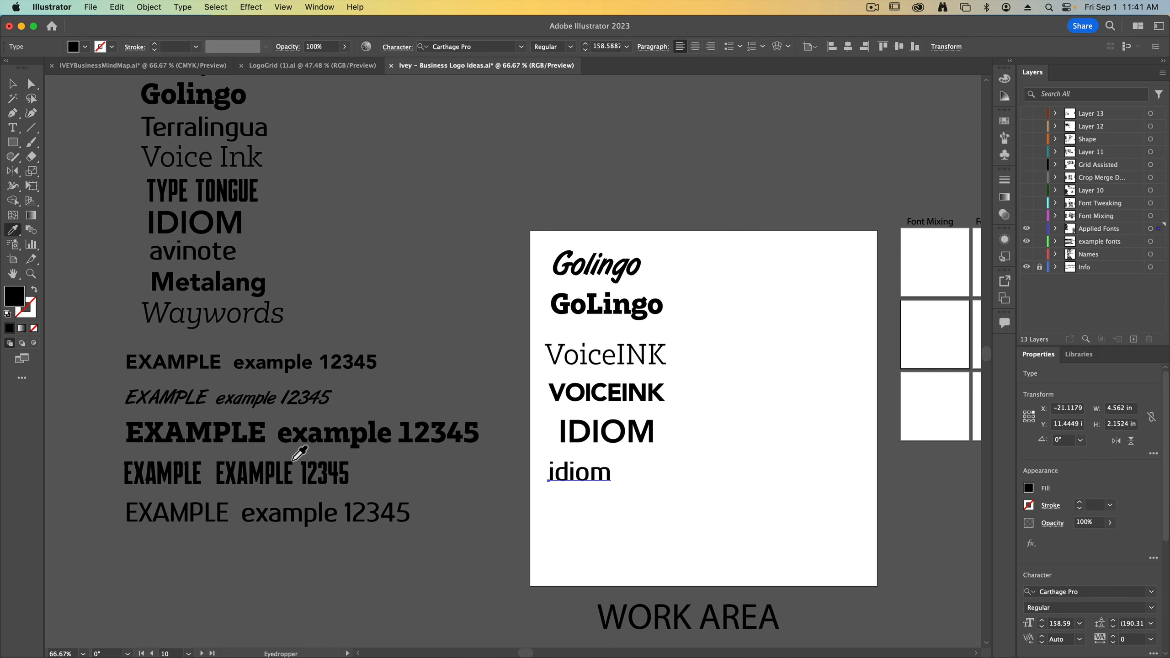
pyautogui.click(300, 402)
pyautogui.press('v')
pyautogui.moveTo(598, 477); pyautogui.dragTo(620, 475)
pyautogui.click(454, 476)
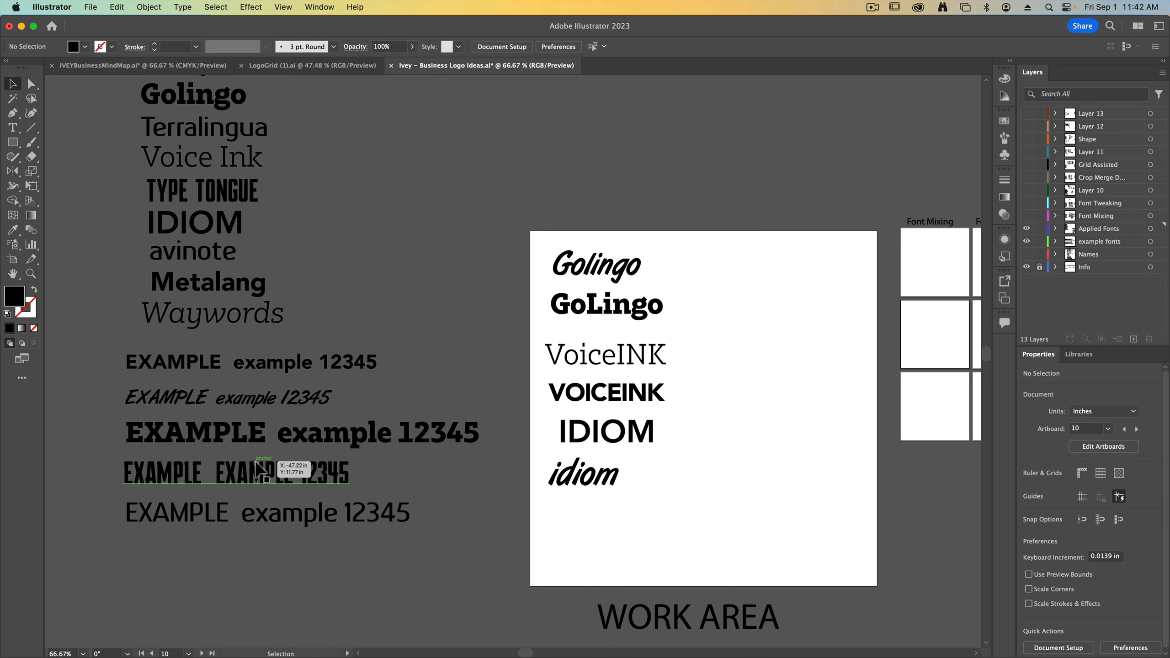
# Copy Waywords from the name list to below idiom and retype its second part so it reads WayWORDS
pyautogui.moveTo(205, 318); pyautogui.dragTo(732, 539)
pyautogui.press('t')
pyautogui.press('BackSpace')
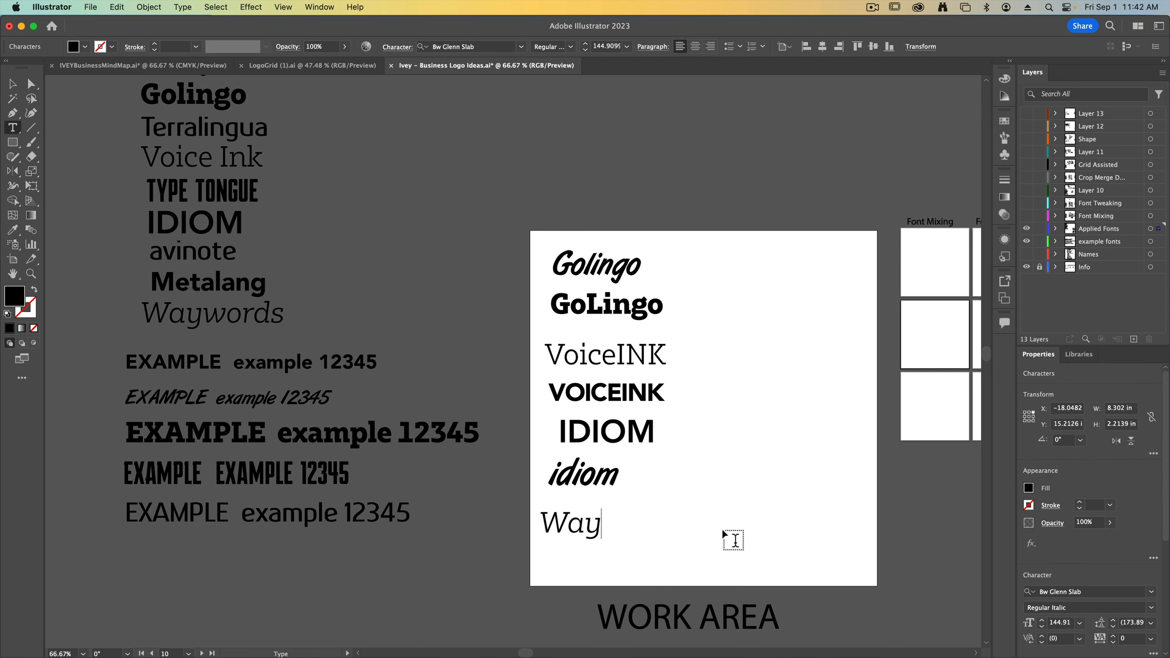
pyautogui.write('WORDS')
pyautogui.click(13, 84)
pyautogui.moveTo(600, 524); pyautogui.dragTo(612, 513)
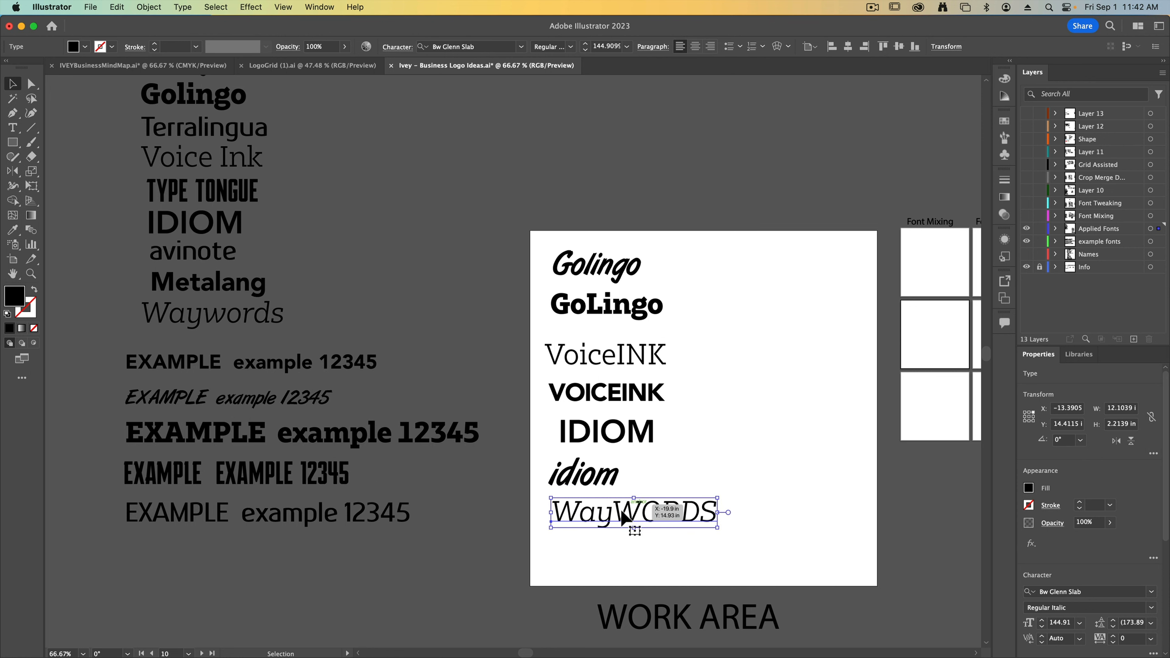
# Duplicate GoLingo below WayWORDS and change its letters to capitals except the o and i, so it reads GoLiNGO
pyautogui.moveTo(600, 312); pyautogui.dragTo(610, 558)
pyautogui.press('t')
pyautogui.moveTo(623, 550); pyautogui.dragTo(644, 547)
pyautogui.write('N')
pyautogui.press('Right')
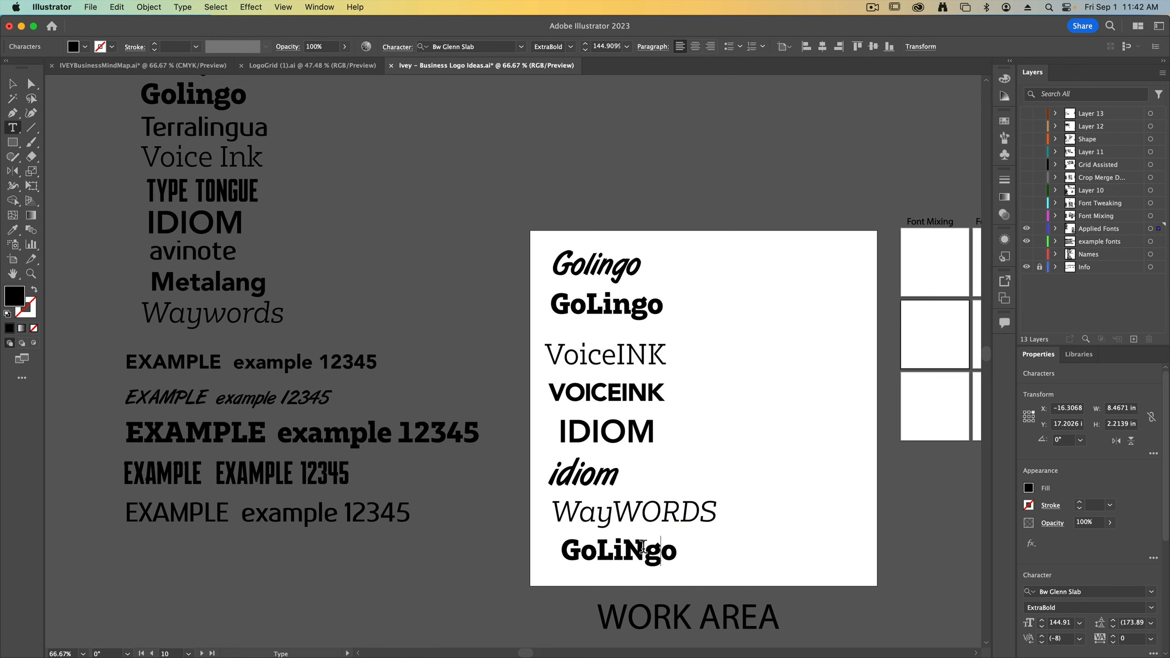
pyautogui.press('Right')
pyautogui.press('BackSpace')
pyautogui.write('O')
pyautogui.press('BackSpace')
pyautogui.press('BackSpace')
pyautogui.write('O')
pyautogui.press('BackSpace')
pyautogui.write('GO')
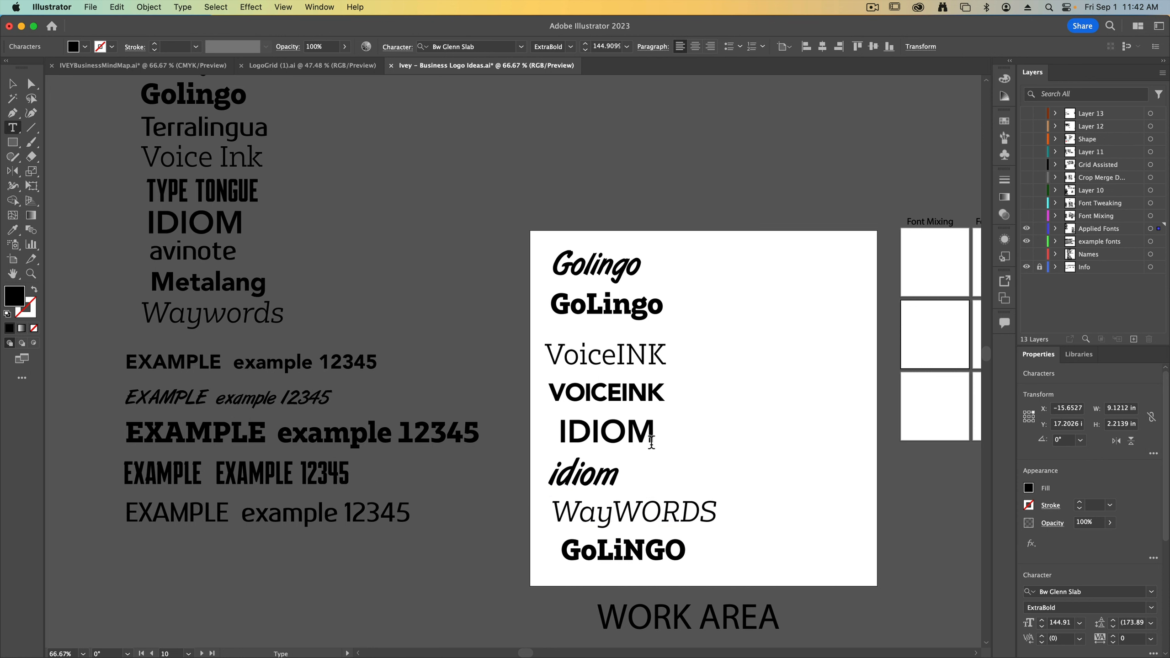
# Copy avinote from the name list to beside idiom and capitalize the n so it reads aviNote
pyautogui.click(12, 85)
pyautogui.moveTo(193, 262); pyautogui.dragTo(708, 479)
pyautogui.press('t')
pyautogui.moveTo(697, 470); pyautogui.dragTo(719, 470)
pyautogui.write('Note')
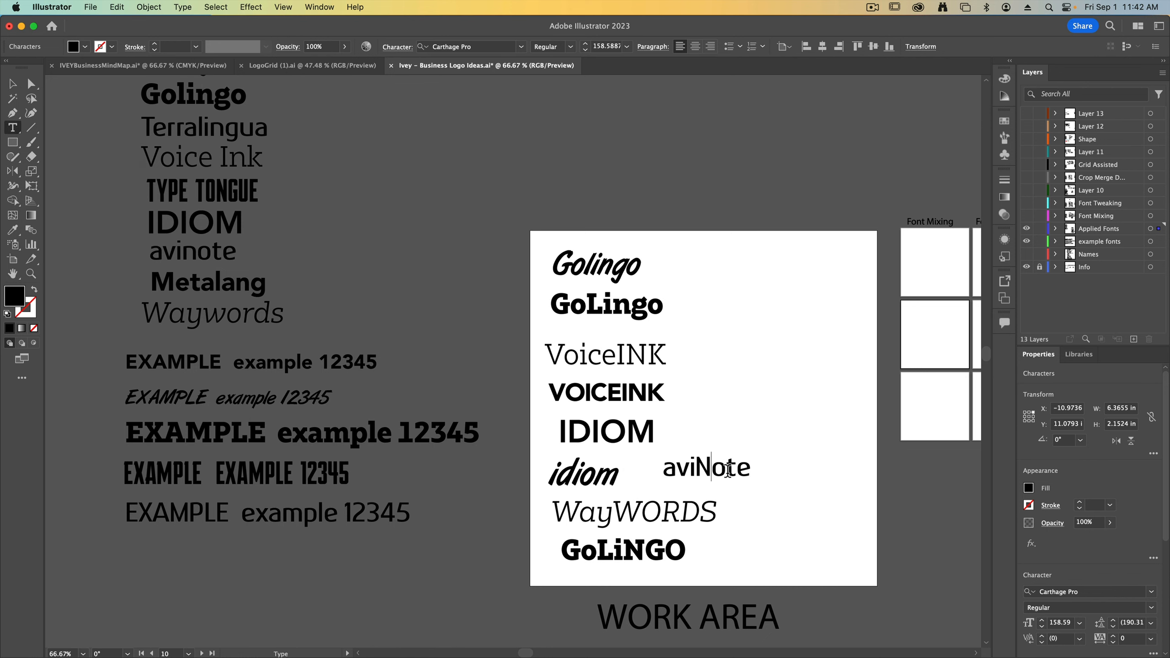
pyautogui.click(12, 85)
# Tighten the letter tracking of WayWORDS and adjust the horizontal placement of WayWORDS and aviNote
pyautogui.click(643, 505)
pyautogui.press('super+equal')
pyautogui.moveTo(676, 334); pyautogui.dragTo(648, 507)
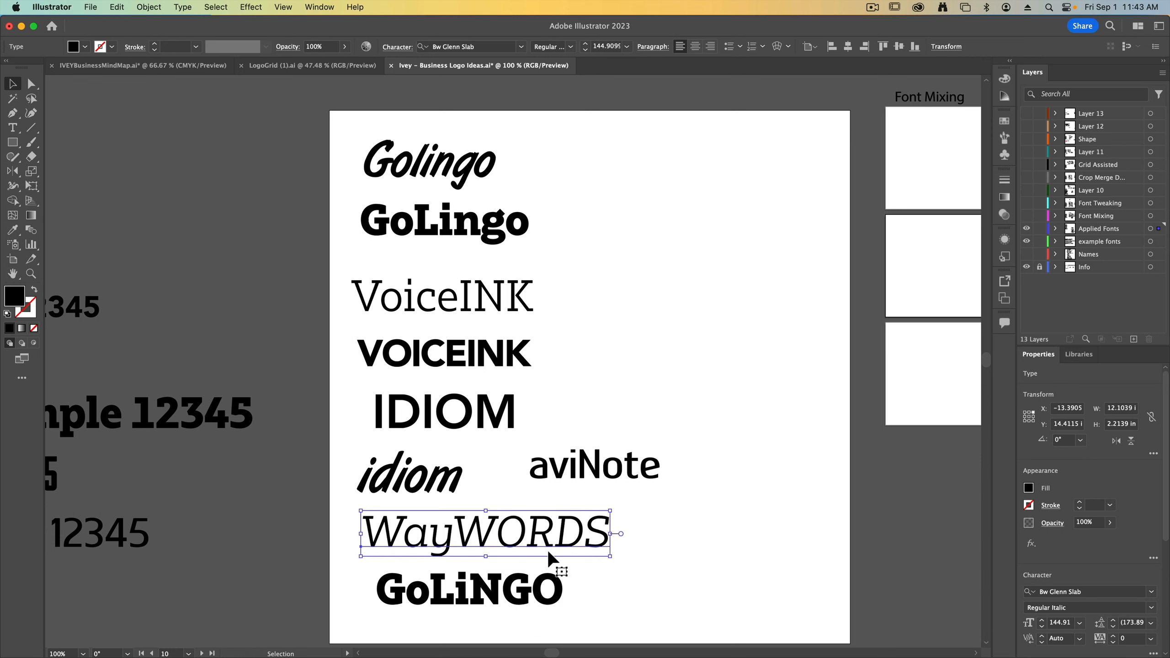
pyautogui.click(397, 48)
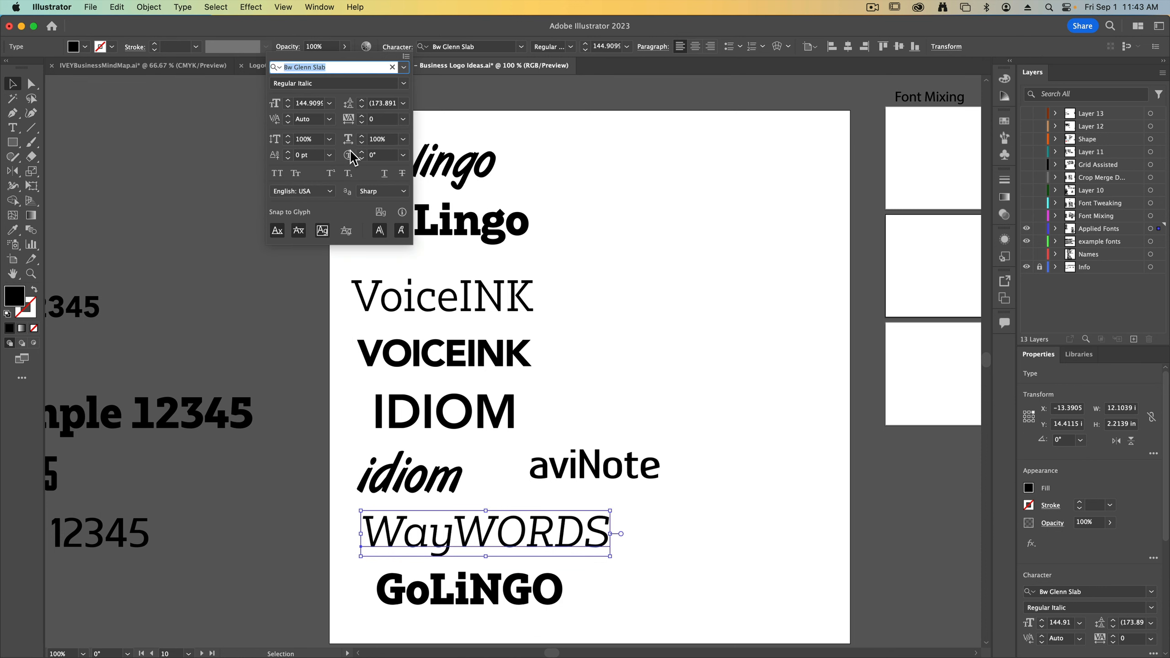
pyautogui.moveTo(363, 122); pyautogui.dragTo(362, 122)
pyautogui.click(763, 410)
pyautogui.moveTo(570, 535); pyautogui.dragTo(551, 535)
pyautogui.moveTo(601, 475); pyautogui.dragTo(668, 468)
pyautogui.scroll(-1, 636, 513)
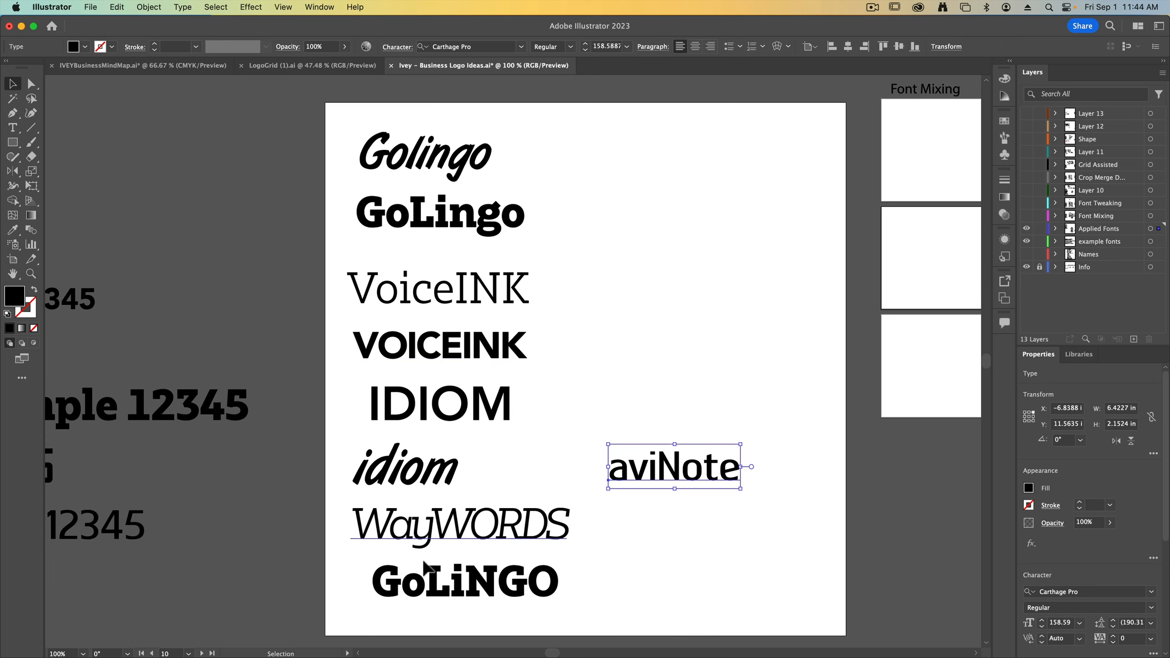
pyautogui.doubleClick(425, 592)
pyautogui.moveTo(403, 589); pyautogui.dragTo(432, 608)
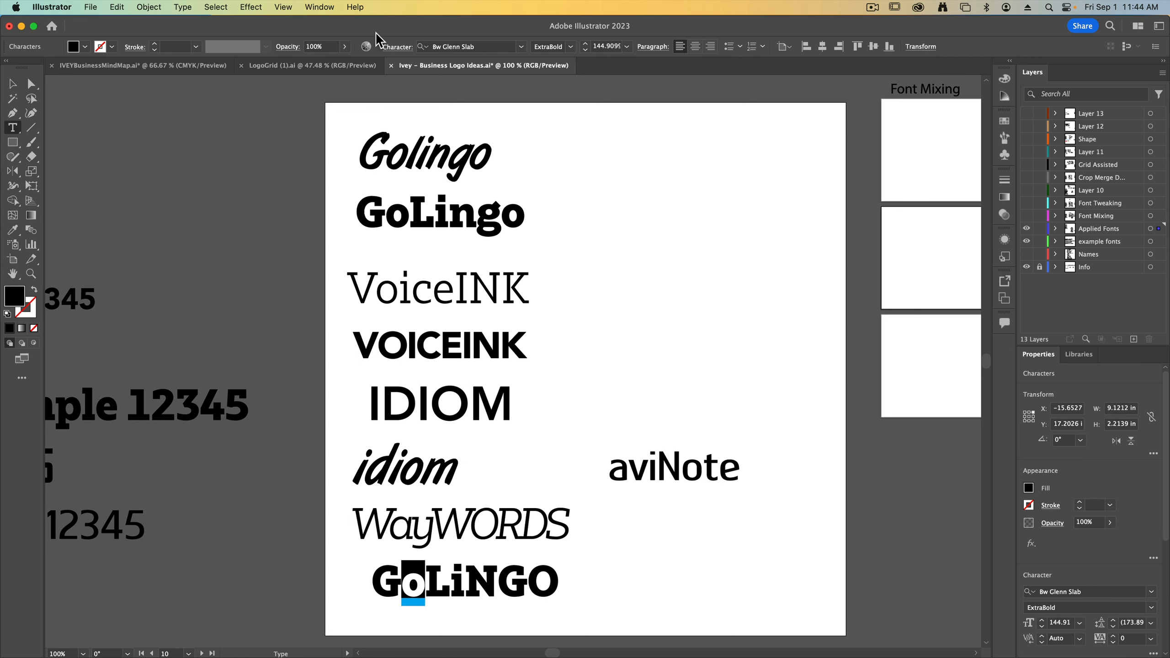
pyautogui.click(398, 47)
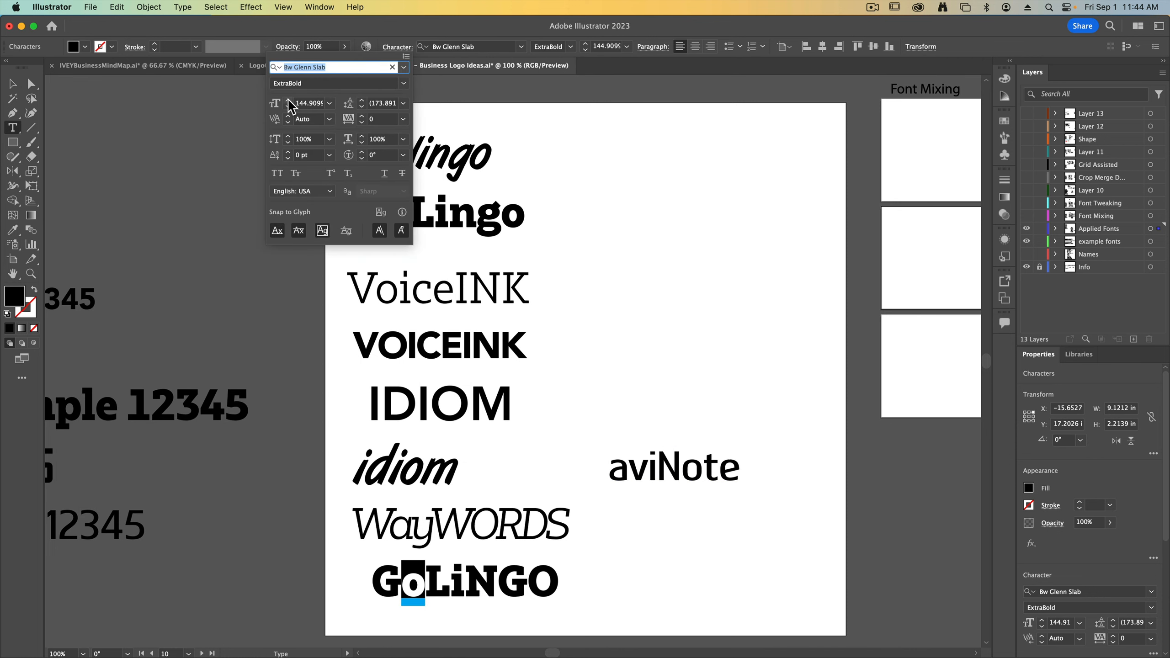
pyautogui.press('Escape')
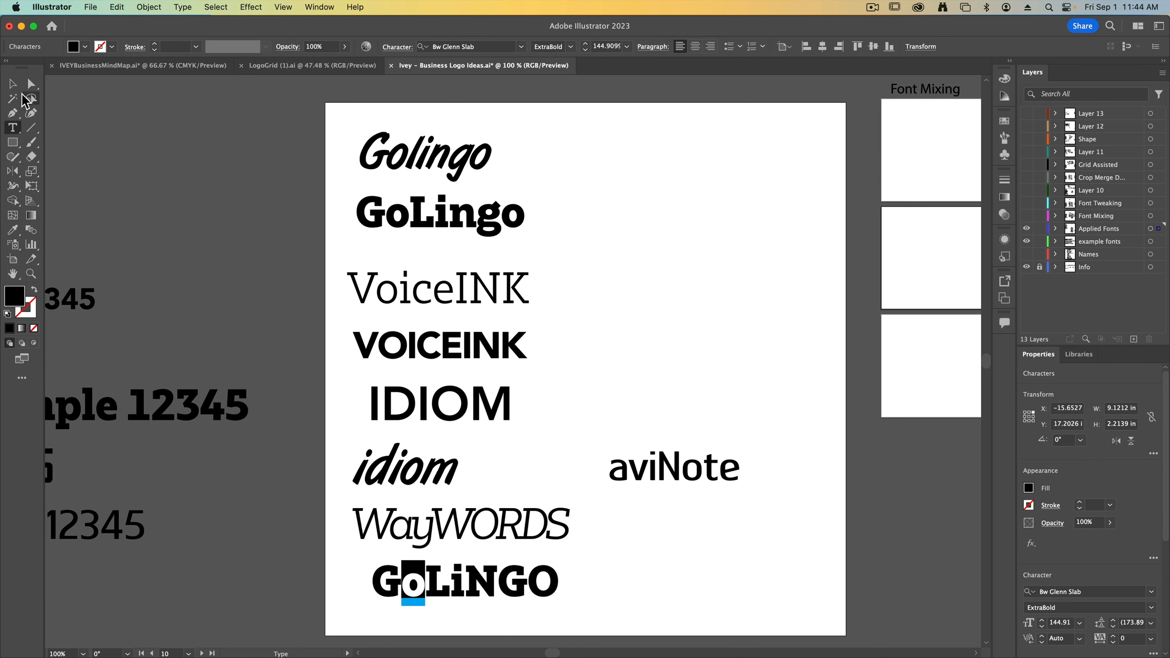
pyautogui.click(12, 84)
pyautogui.click(291, 260)
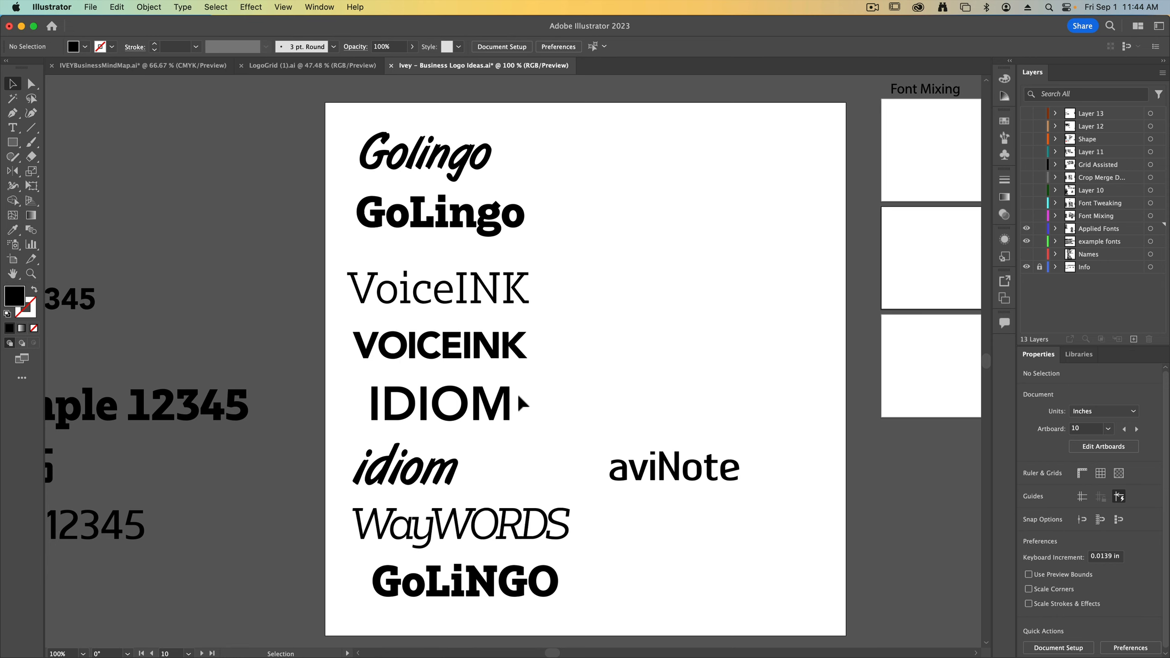
# Place aviNote close beside idiom and move the whole set of name variations off the artboard to below WORK AREA
pyautogui.moveTo(620, 465); pyautogui.dragTo(502, 463)
pyautogui.click(561, 395)
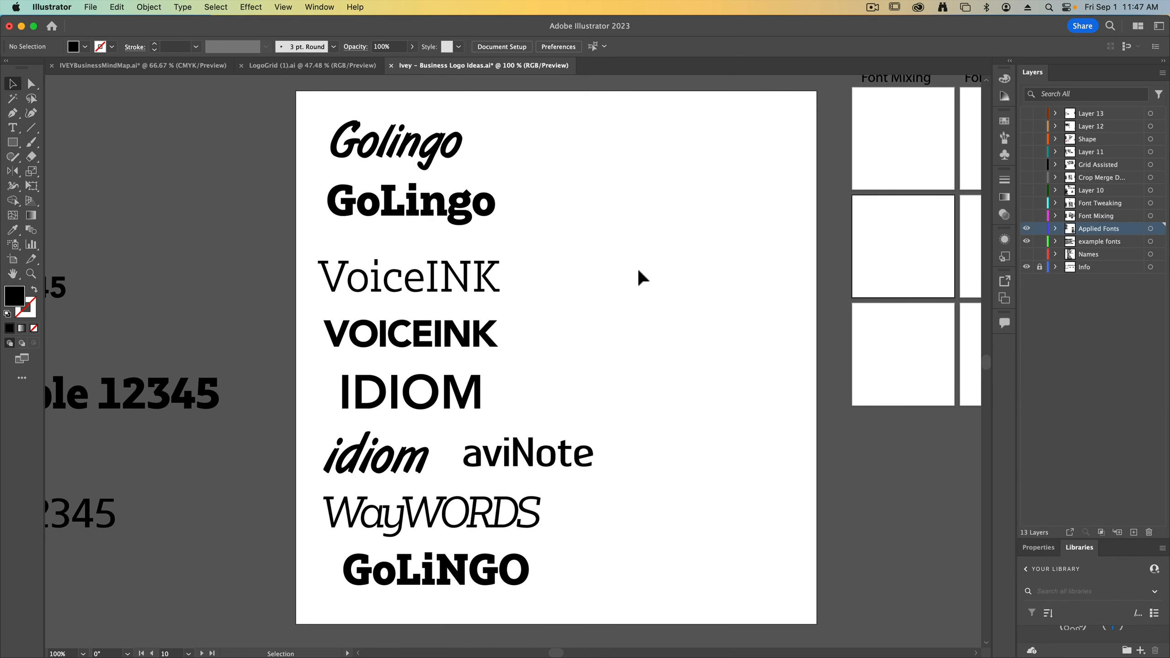
pyautogui.press('super+minus')
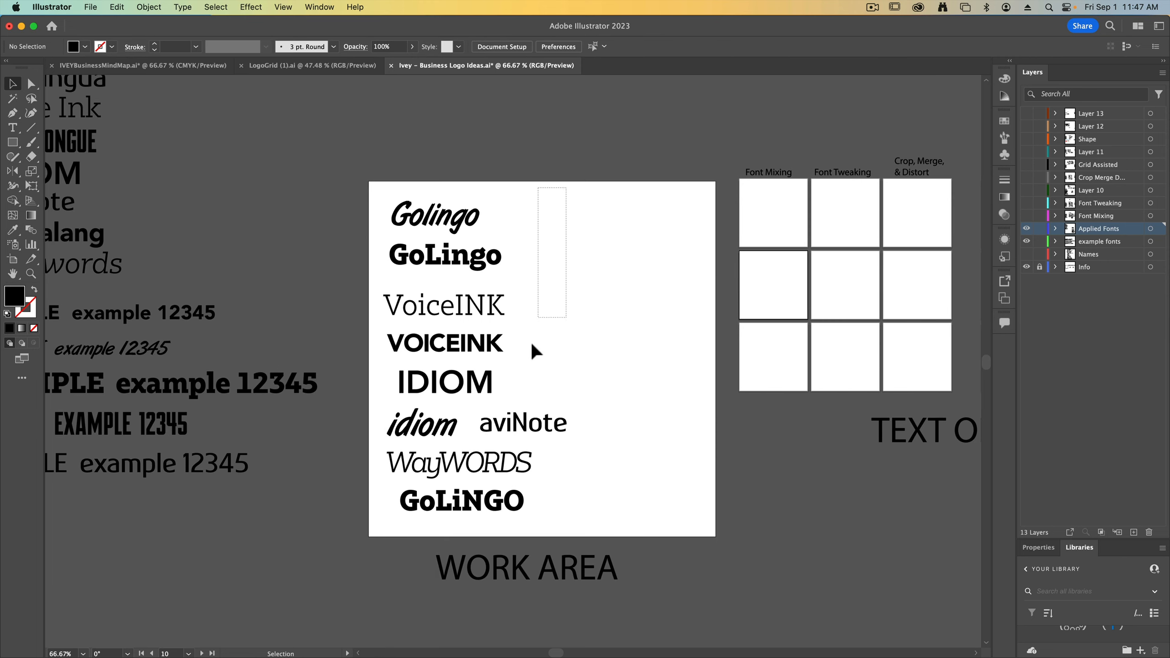
pyautogui.moveTo(531, 345); pyautogui.dragTo(396, 513)
pyautogui.moveTo(451, 221); pyautogui.dragTo(399, 645)
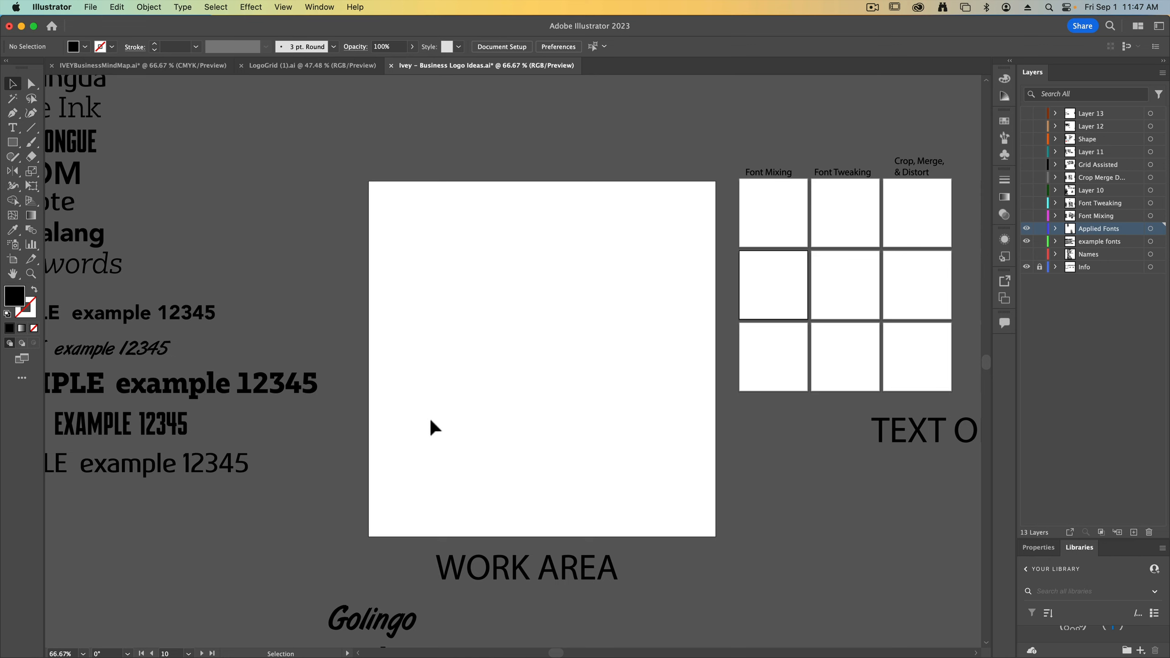
# Copy the bold slab Golingo from the name list onto the emptied work area artboard
pyautogui.scroll(-5, 431, 423)
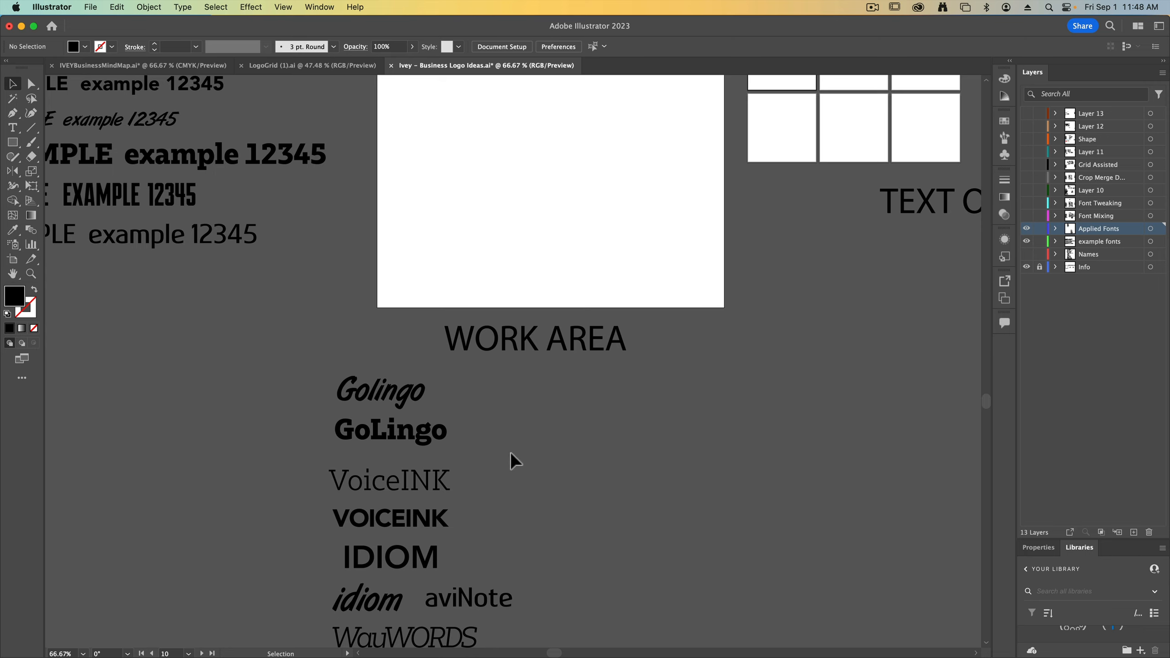
pyautogui.scroll(5, 445, 299)
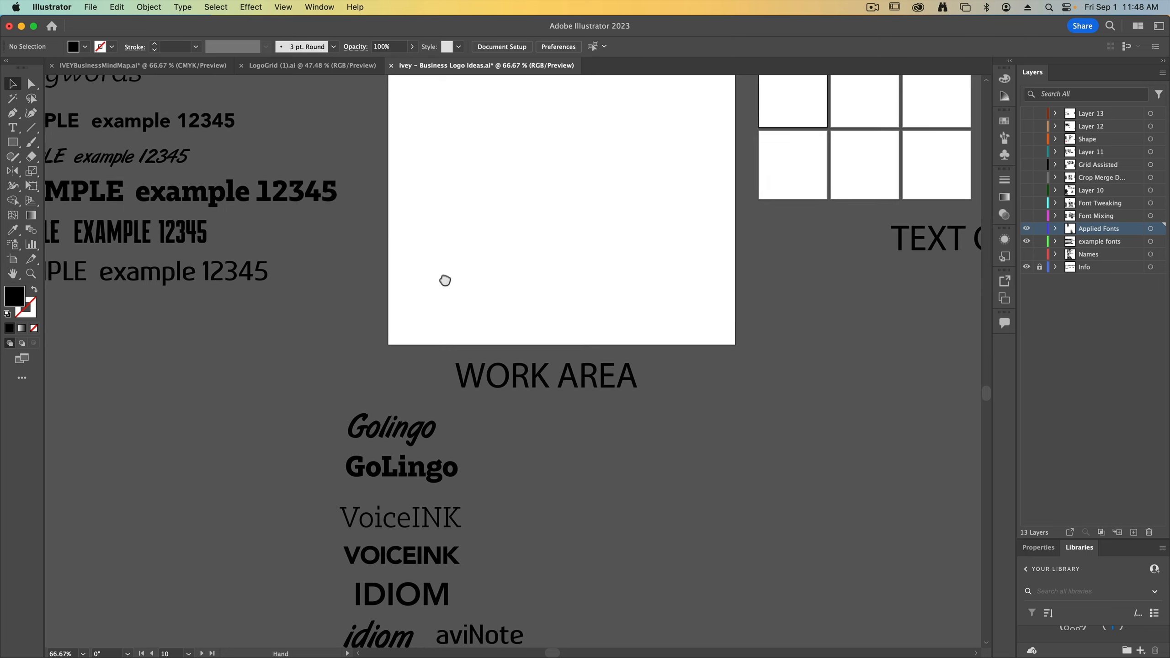
pyautogui.scroll(8, 464, 364)
pyautogui.hscroll(-4, 464, 364)
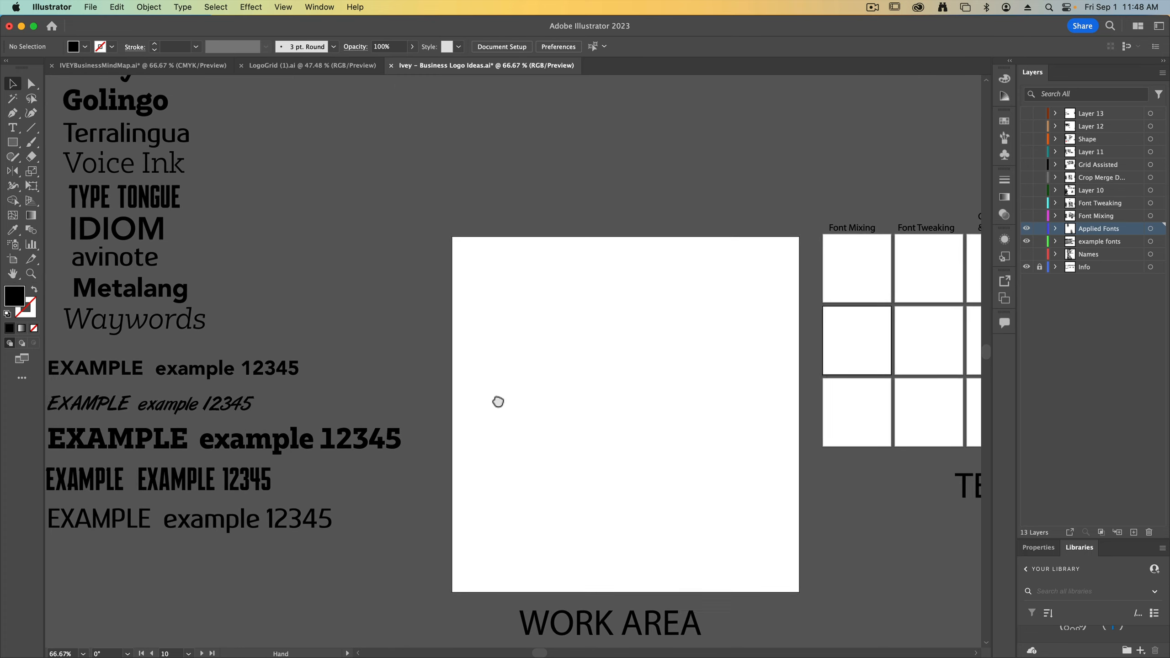
pyautogui.moveTo(175, 175); pyautogui.dragTo(619, 362)
pyautogui.scroll(-1, 645, 419)
pyautogui.hscroll(2, 645, 420)
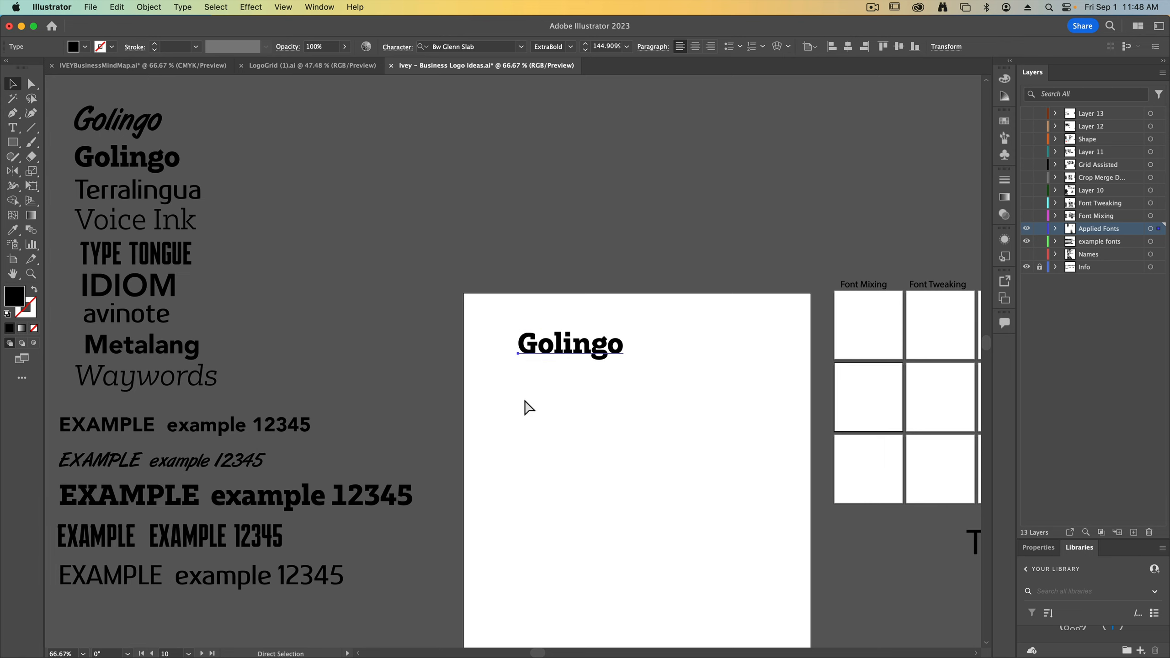
# Set the Go part of the Golingo copy to the Regular weight of Bw Glenn Slab
pyautogui.press('super+equal')
pyautogui.press('super+equal')
pyautogui.doubleClick(487, 363)
pyautogui.moveTo(474, 363); pyautogui.dragTo(352, 361)
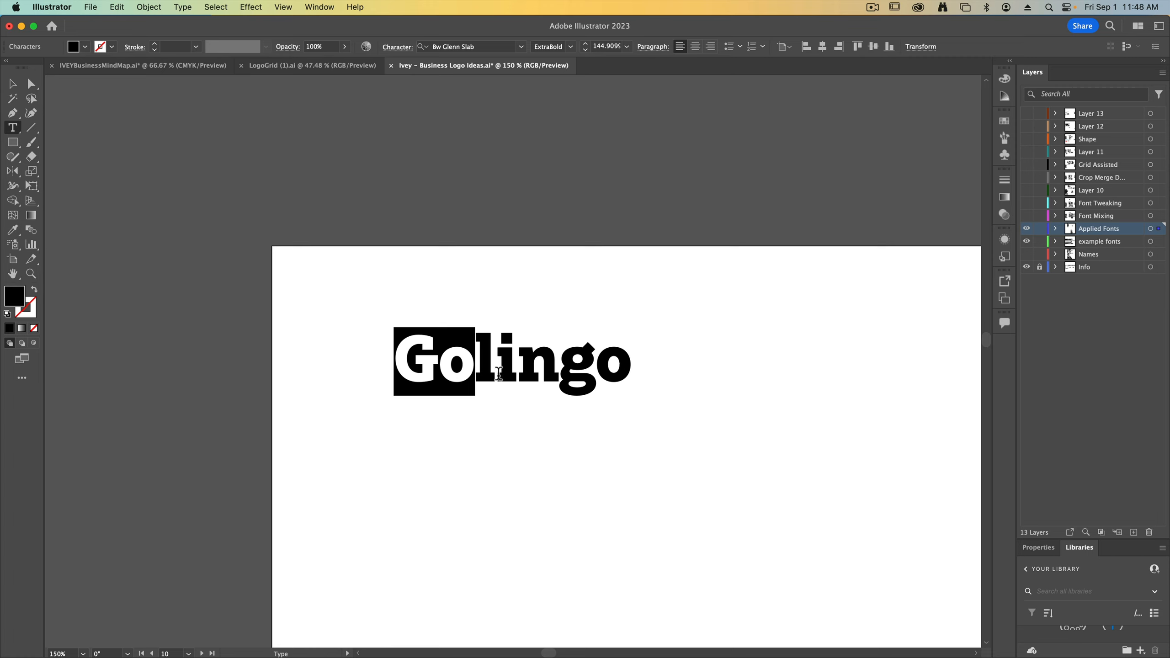
pyautogui.moveTo(475, 365); pyautogui.dragTo(389, 378)
pyautogui.click(576, 46)
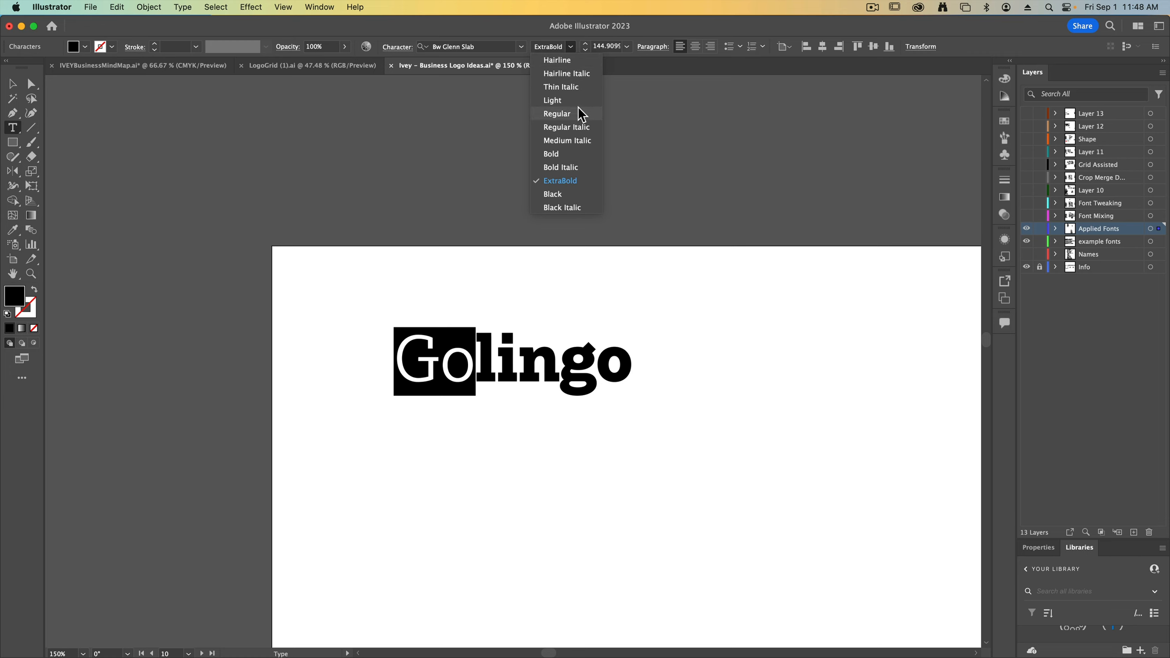
pyautogui.click(578, 115)
pyautogui.click(14, 85)
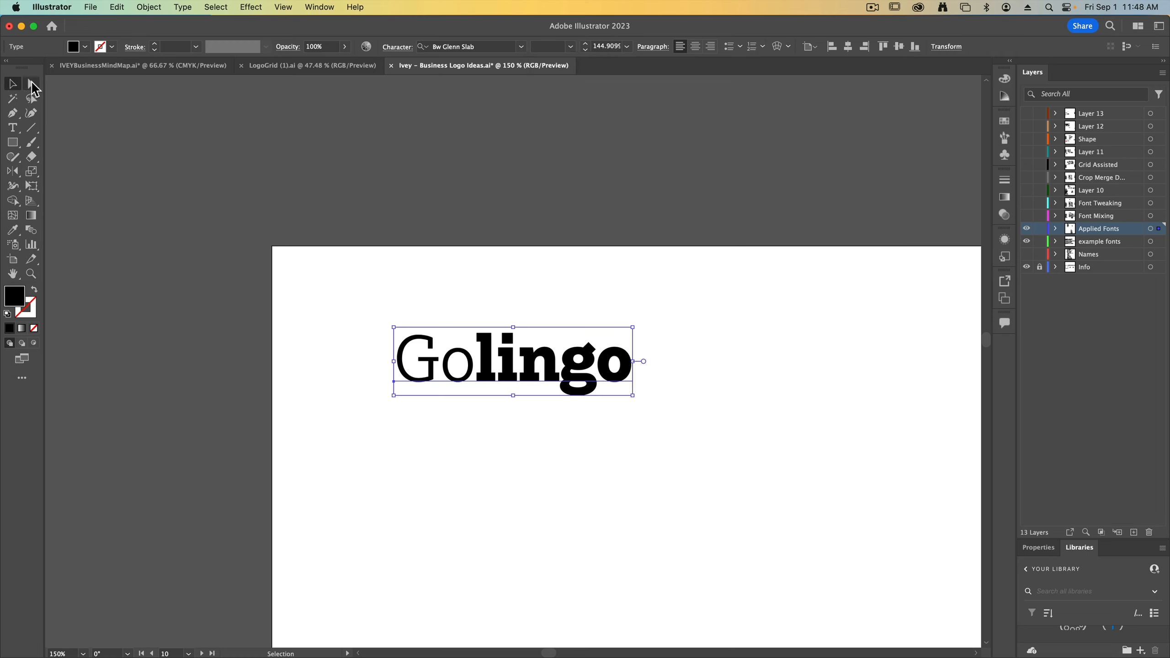
pyautogui.click(314, 399)
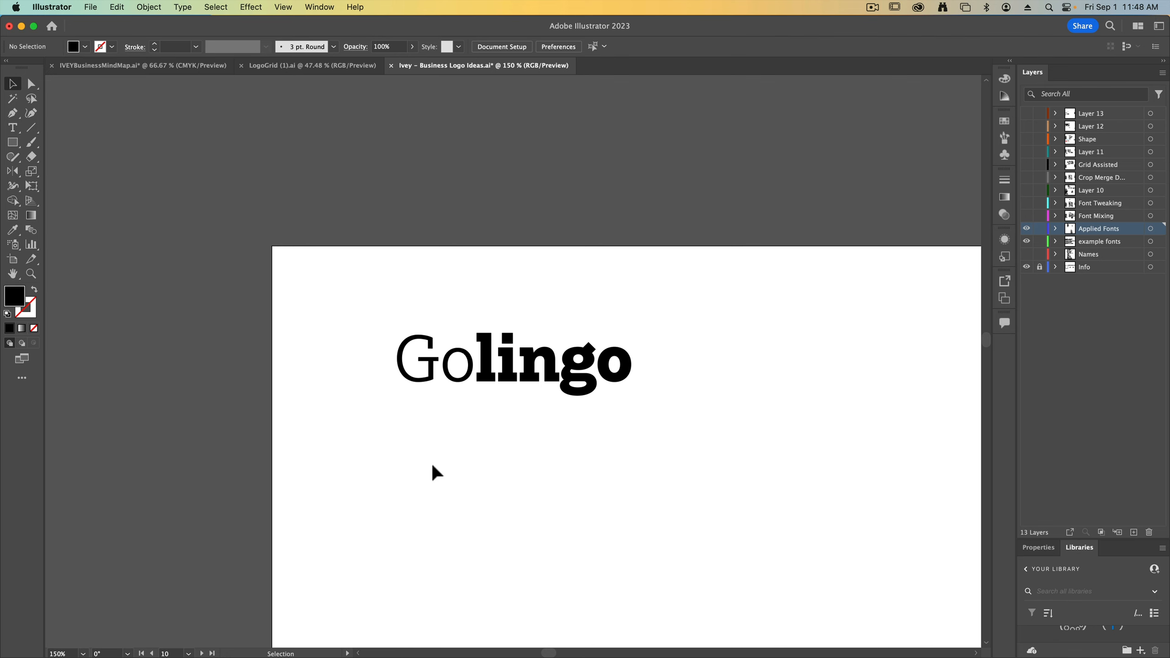
# Move the two-weight Golingo towards the artboard's upper left corner and duplicate it directly below
pyautogui.press('super+minus')
pyautogui.moveTo(521, 435); pyautogui.dragTo(509, 419)
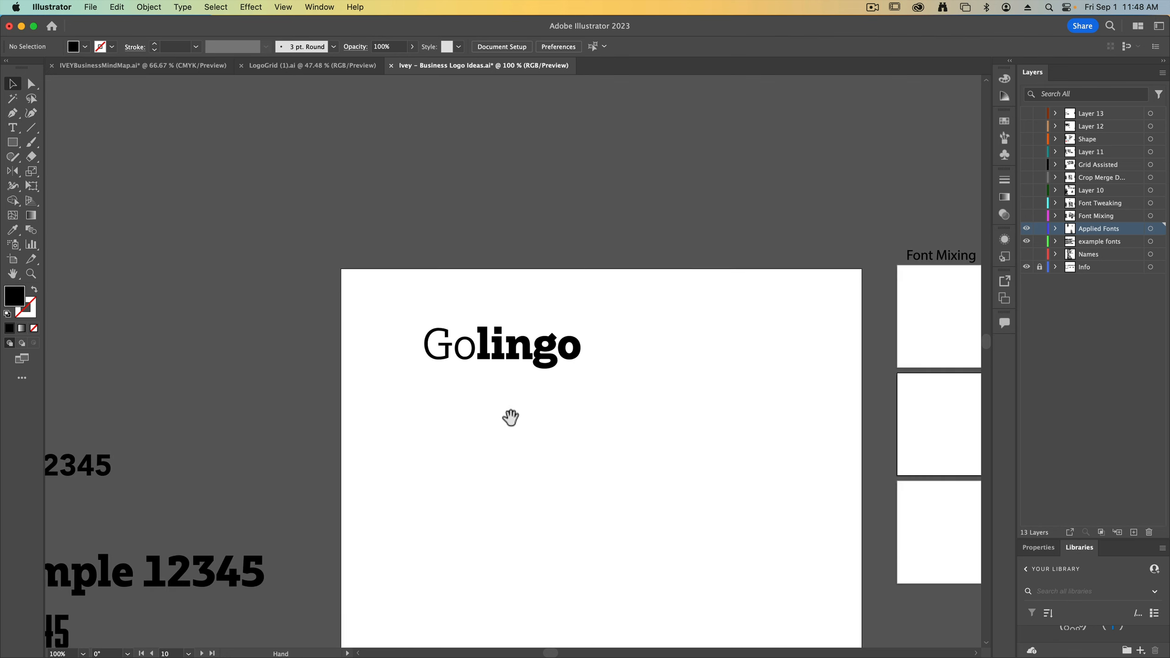
pyautogui.moveTo(505, 358); pyautogui.dragTo(466, 334)
pyautogui.keyDown('alt'); pyautogui.moveTo(450, 328); pyautogui.dragTo(352, 359); pyautogui.keyUp('alt')
# Set the Go part of the lower Golingo to the ExtraBold weight of Bw Glenn Slab
pyautogui.doubleClick(440, 376)
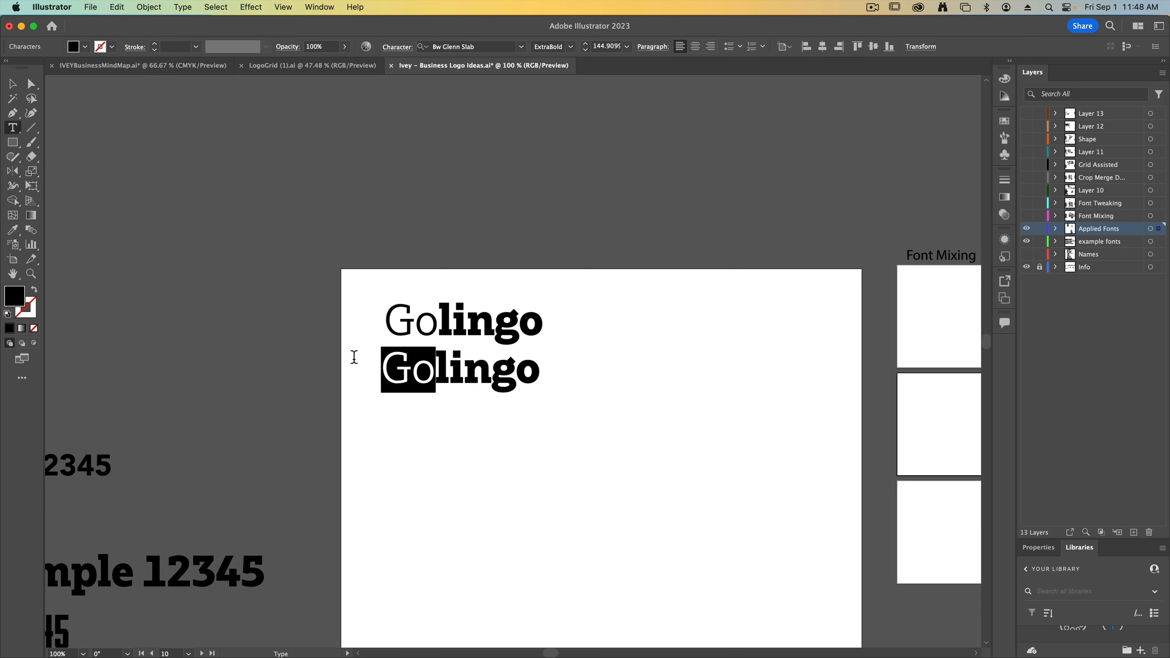
pyautogui.click(571, 46)
pyautogui.click(560, 197)
pyautogui.press('Right')
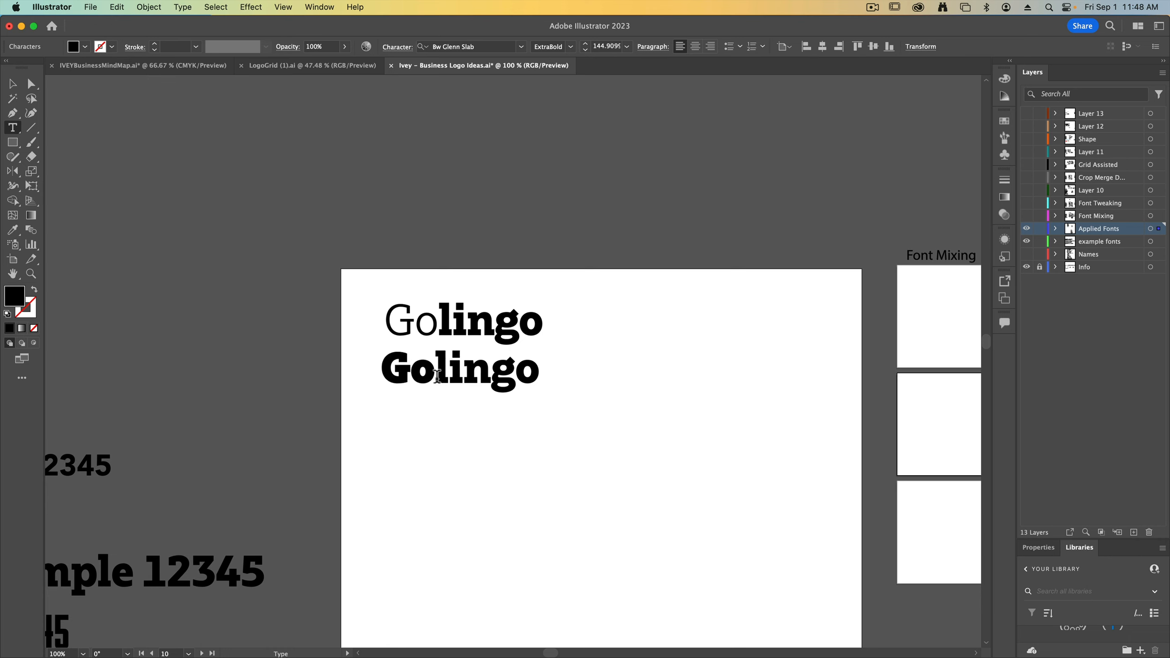
# Set the lingo part of the lower Golingo to Regular Italic
pyautogui.hotkey('shift', 'End')
pyautogui.click(572, 46)
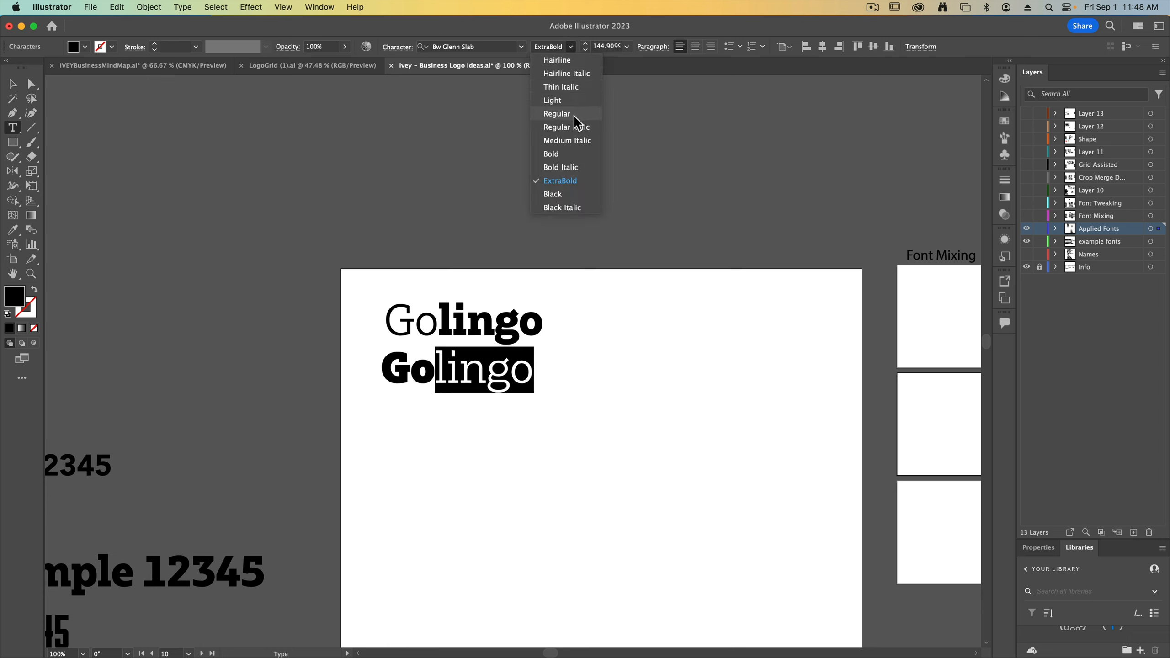
pyautogui.click(567, 128)
pyautogui.scroll(-4, 530, 250)
pyautogui.click(13, 84)
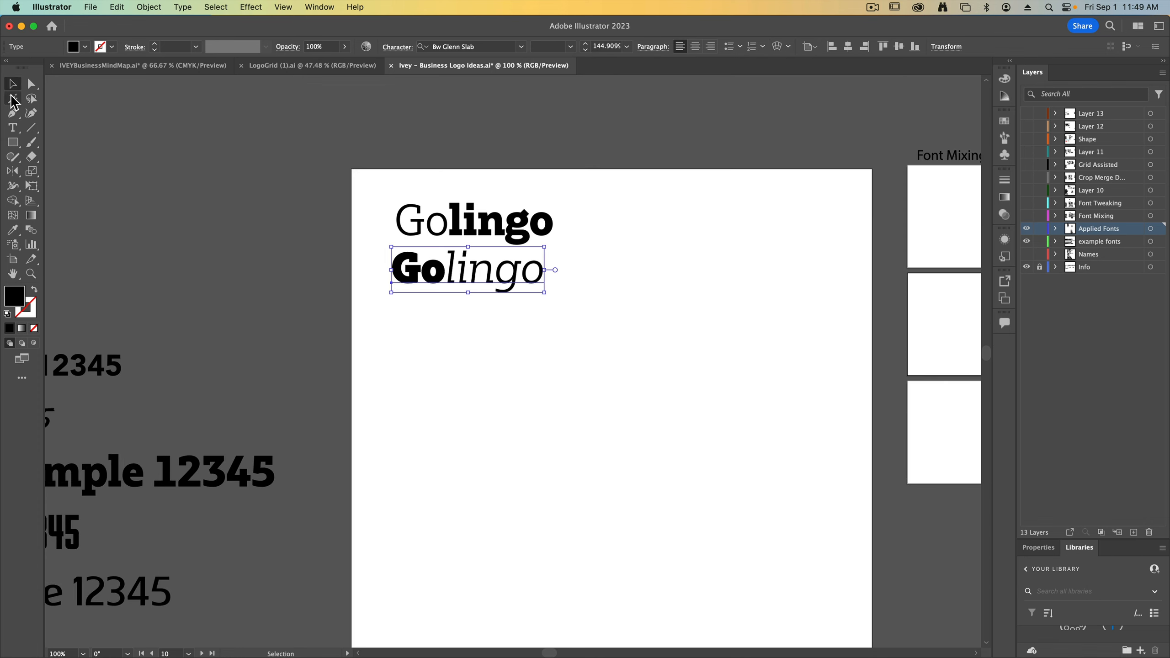
pyautogui.click(552, 321)
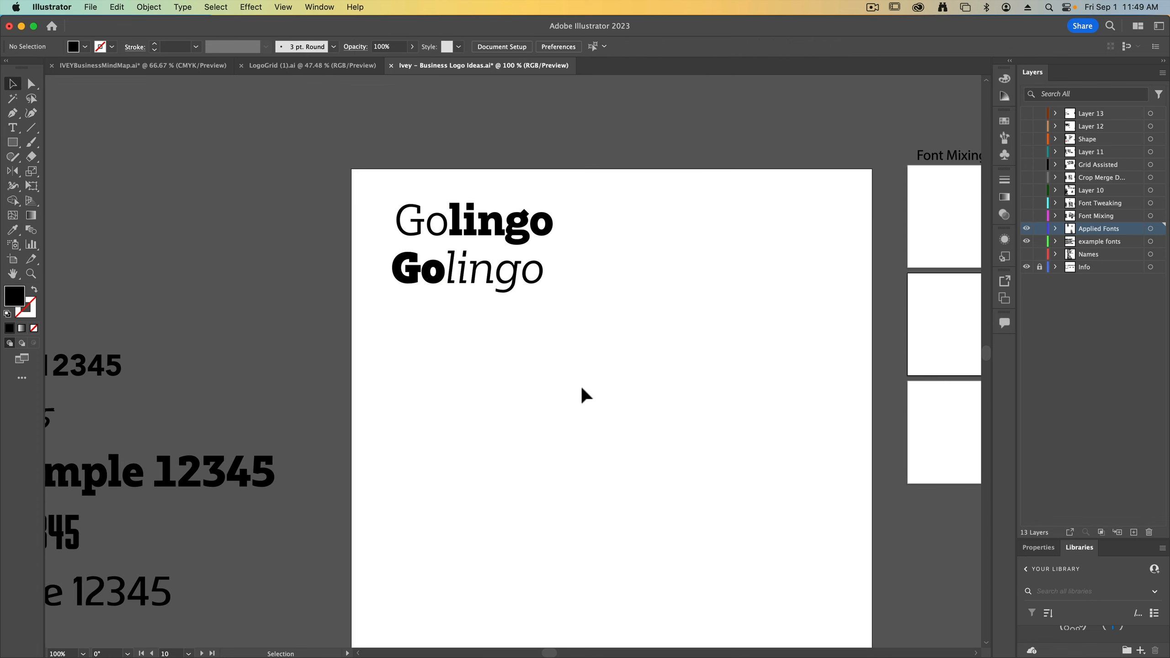
# Copy TYPE TONGUE from the name list onto the artboard and split TONGUE into its own text object below TYPE
pyautogui.press('super+minus')
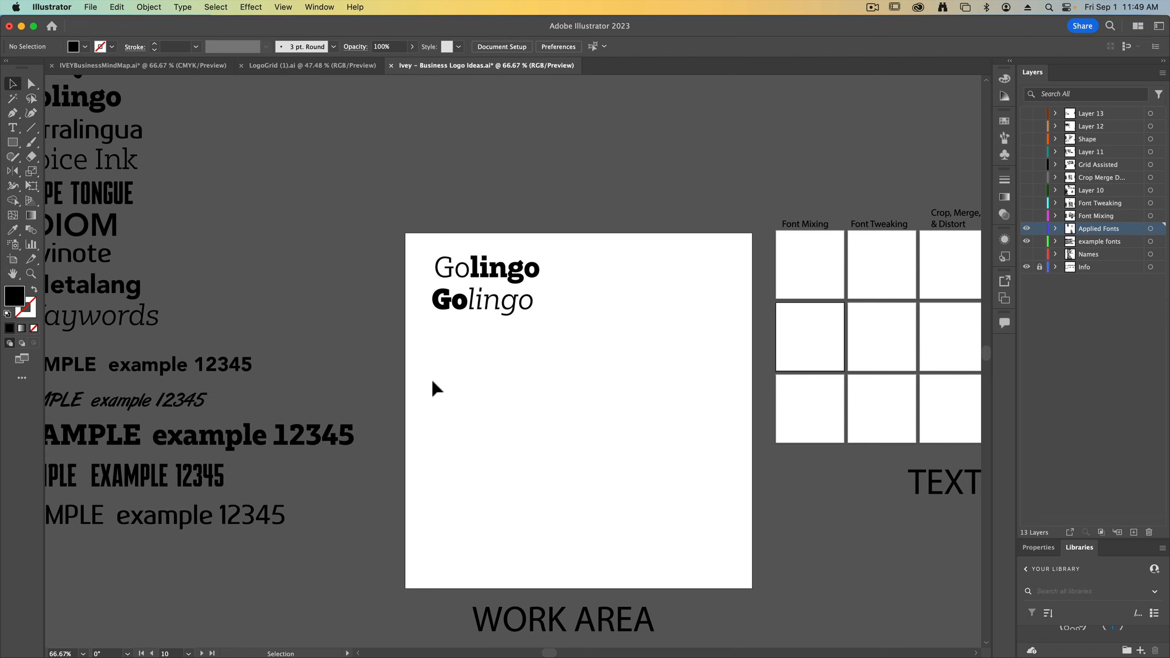
pyautogui.hscroll(-2, 280, 329)
pyautogui.moveTo(110, 201); pyautogui.dragTo(616, 396)
pyautogui.press('super+c')
pyautogui.doubleClick(543, 394)
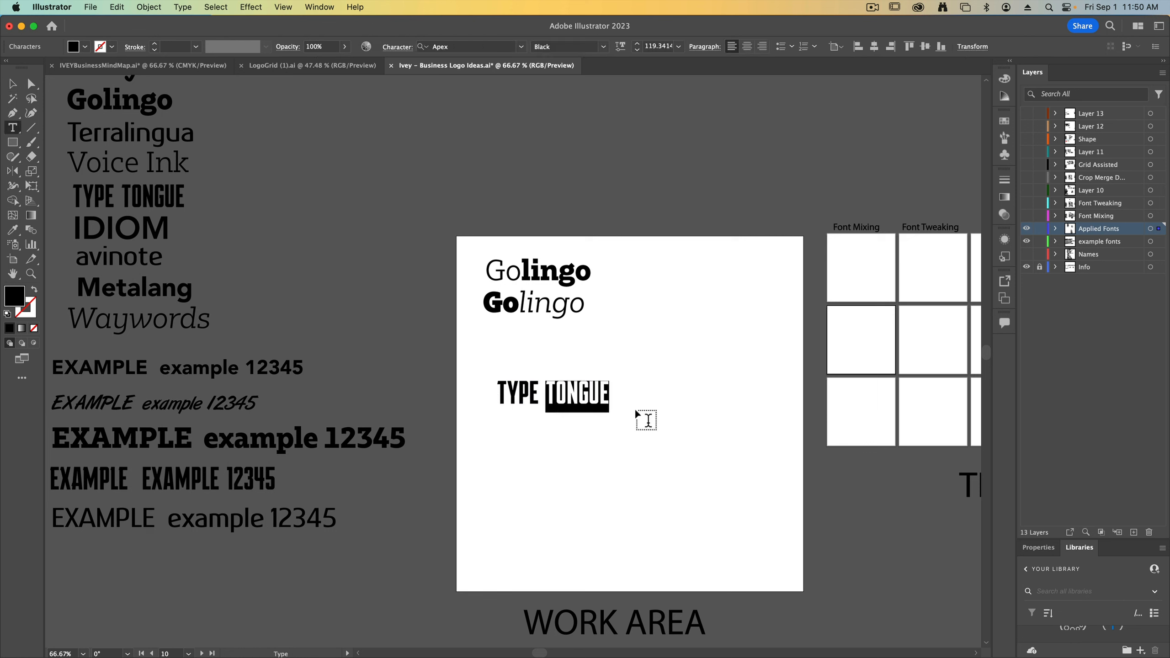
pyautogui.press('BackSpace')
pyautogui.press('Escape')
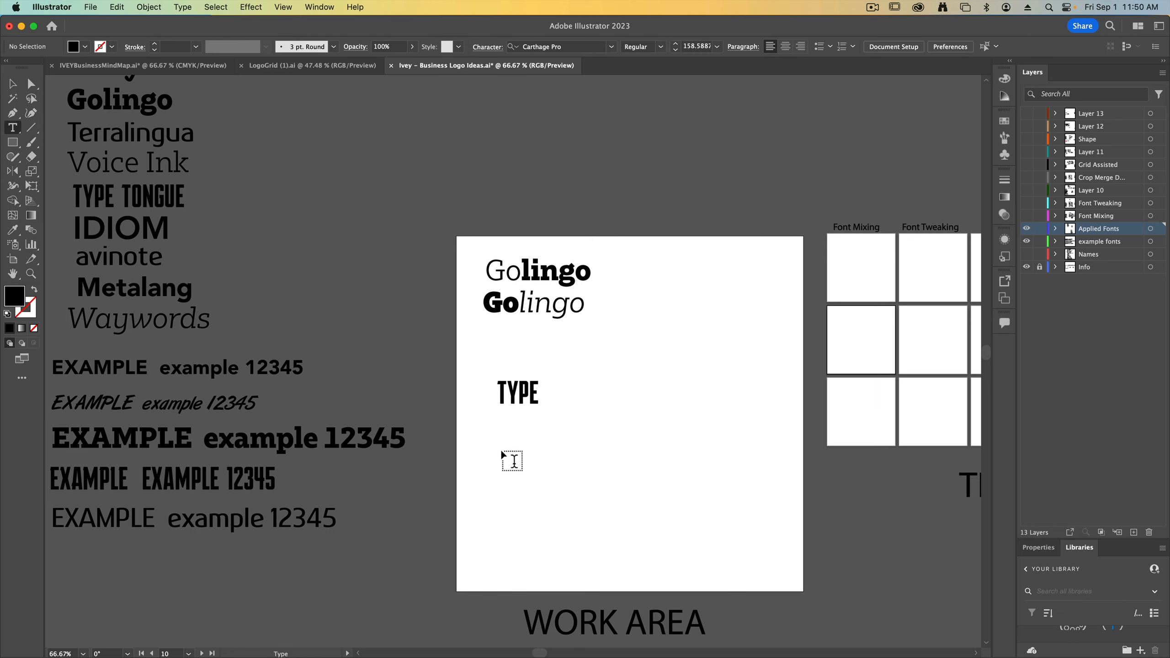
pyautogui.click(501, 449)
pyautogui.press('super+v')
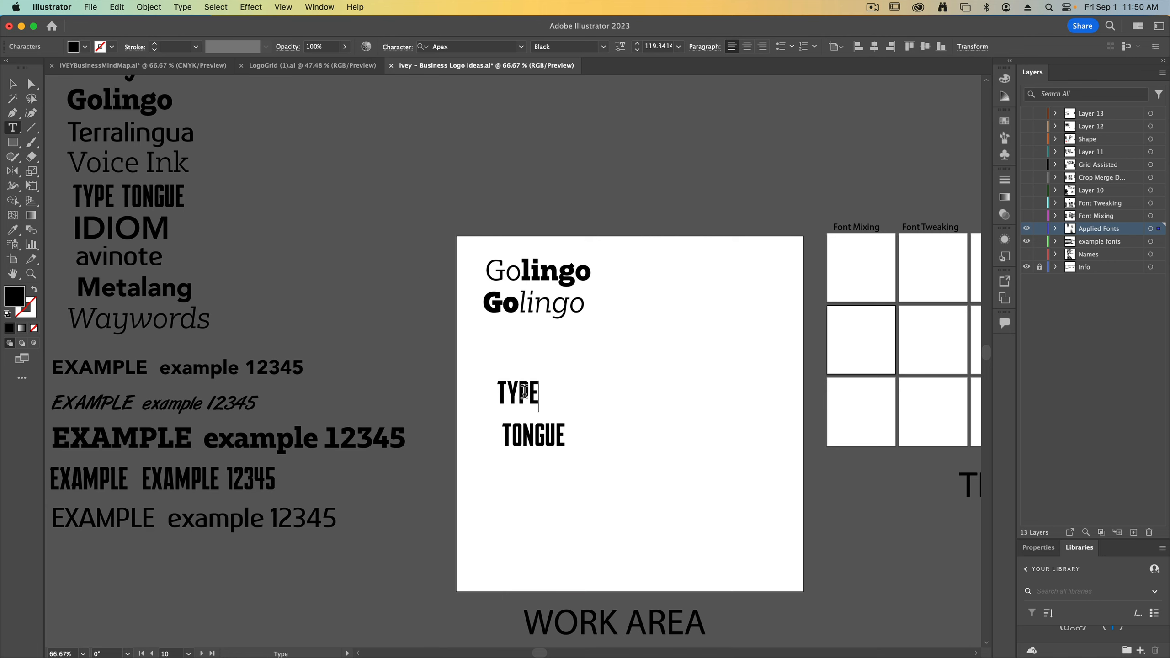
# Give the separate TYPE word the ArtBrush Medium style sampled from the brush-script example line
pyautogui.click(13, 83)
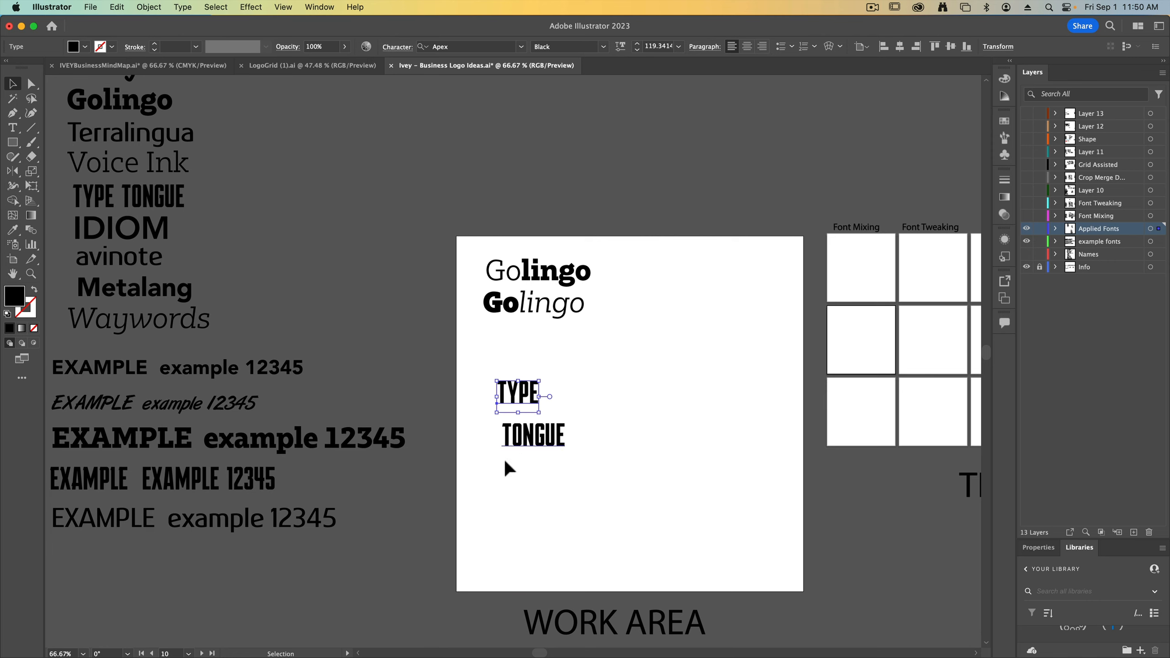
pyautogui.press('i')
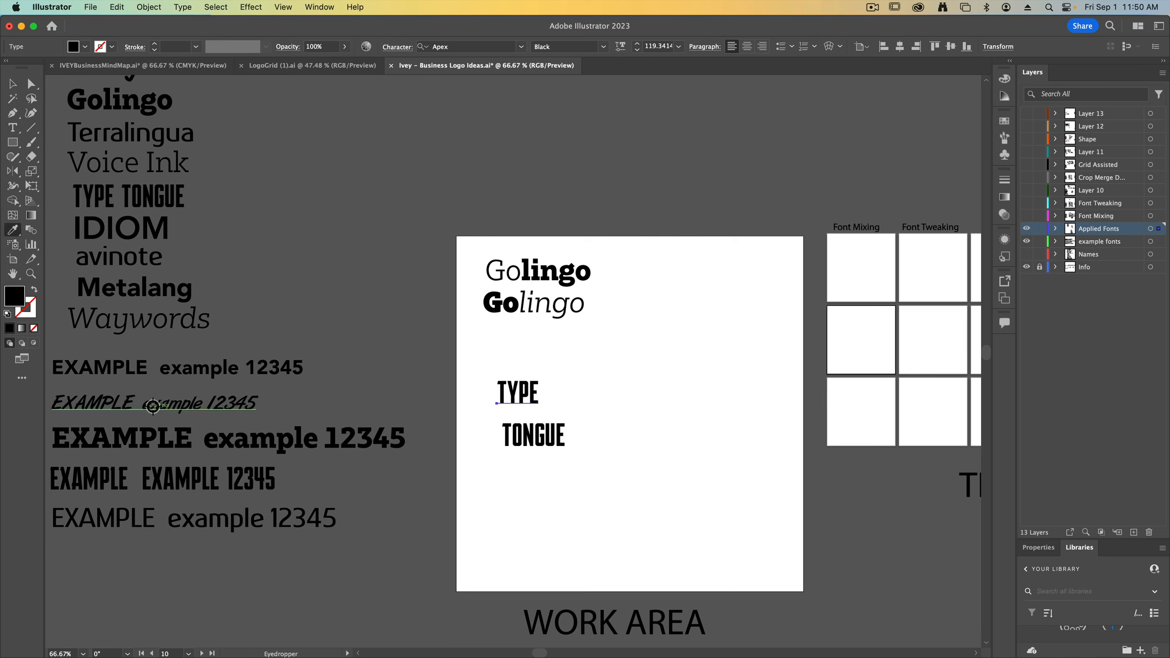
pyautogui.click(221, 405)
pyautogui.press('v')
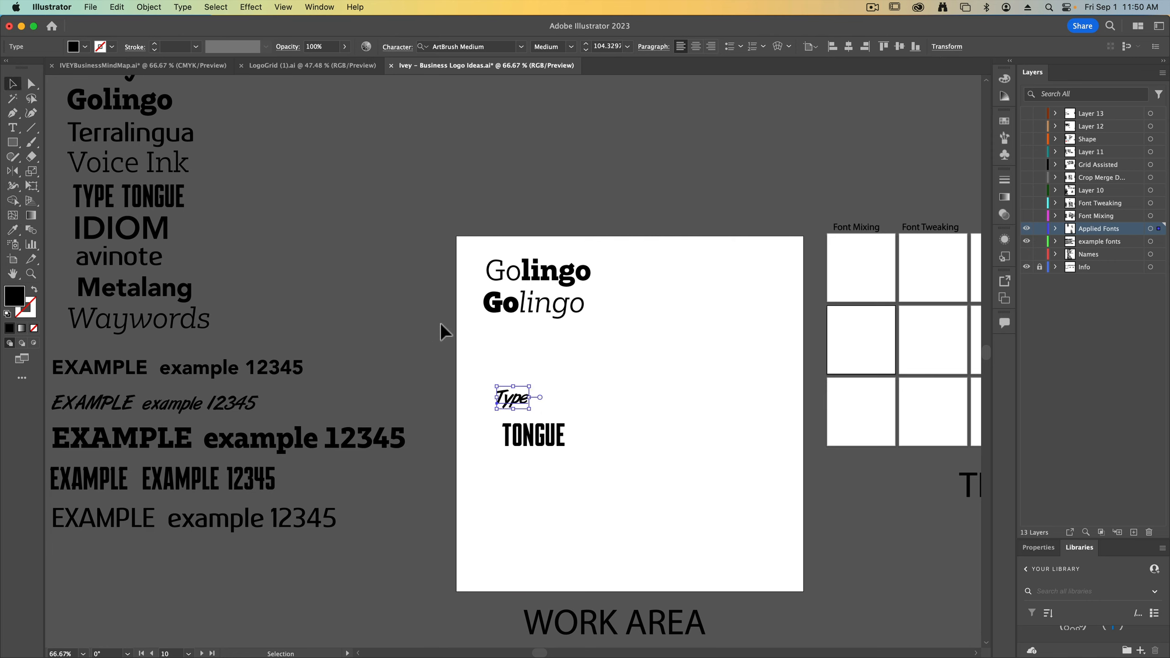
pyautogui.click(441, 323)
# Enlarge the brush-script Type and place it close above TONGUE so the two words stack tightly
pyautogui.press('super+equal')
pyautogui.press('super+equal')
pyautogui.moveTo(549, 436); pyautogui.dragTo(588, 477)
pyautogui.click(732, 599)
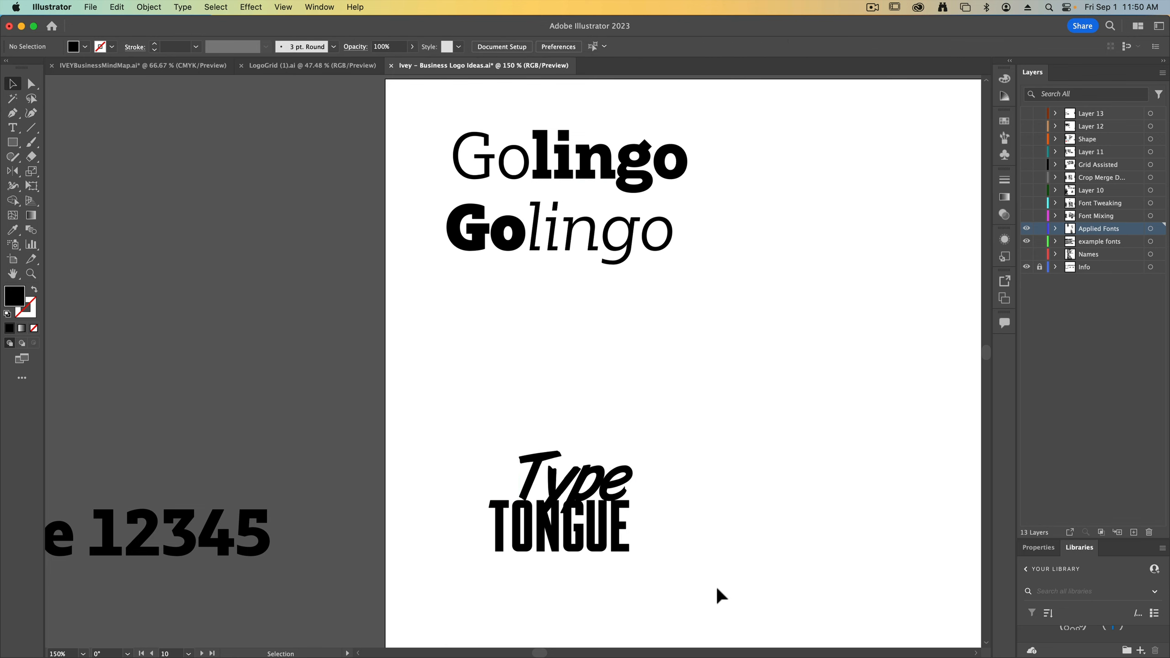
# Give TONGUE the Bw Glenn Slab ExtraBold style sampled from the heavy slab example line
pyautogui.click(582, 511)
pyautogui.press('super+minus')
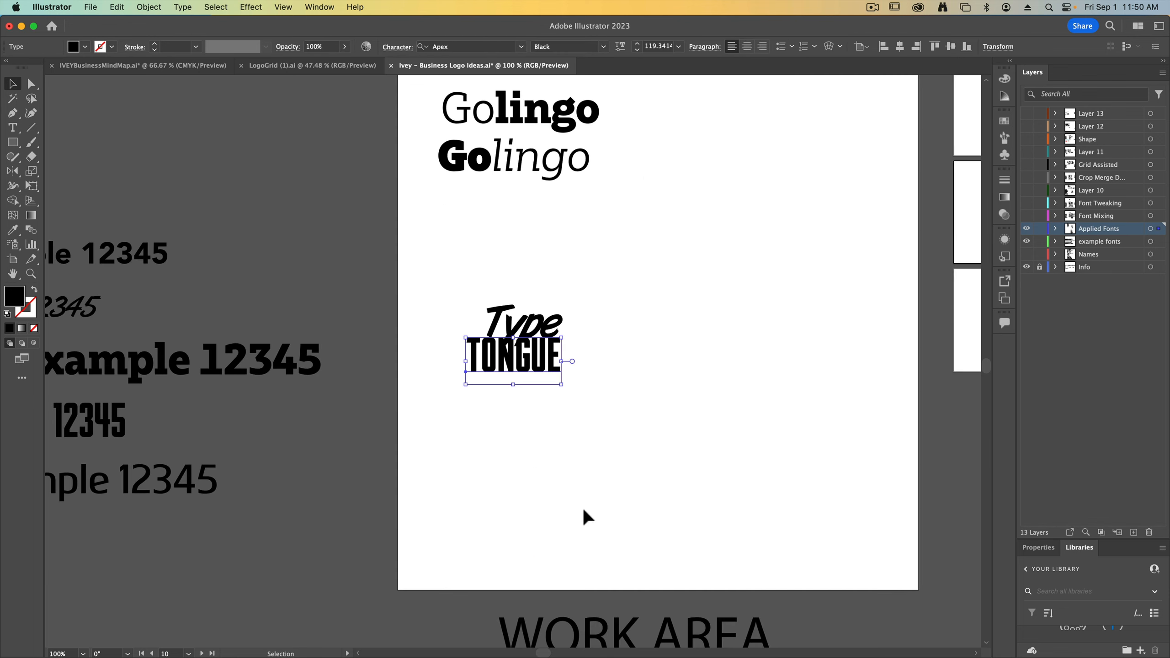
pyautogui.press('i')
pyautogui.click(295, 365)
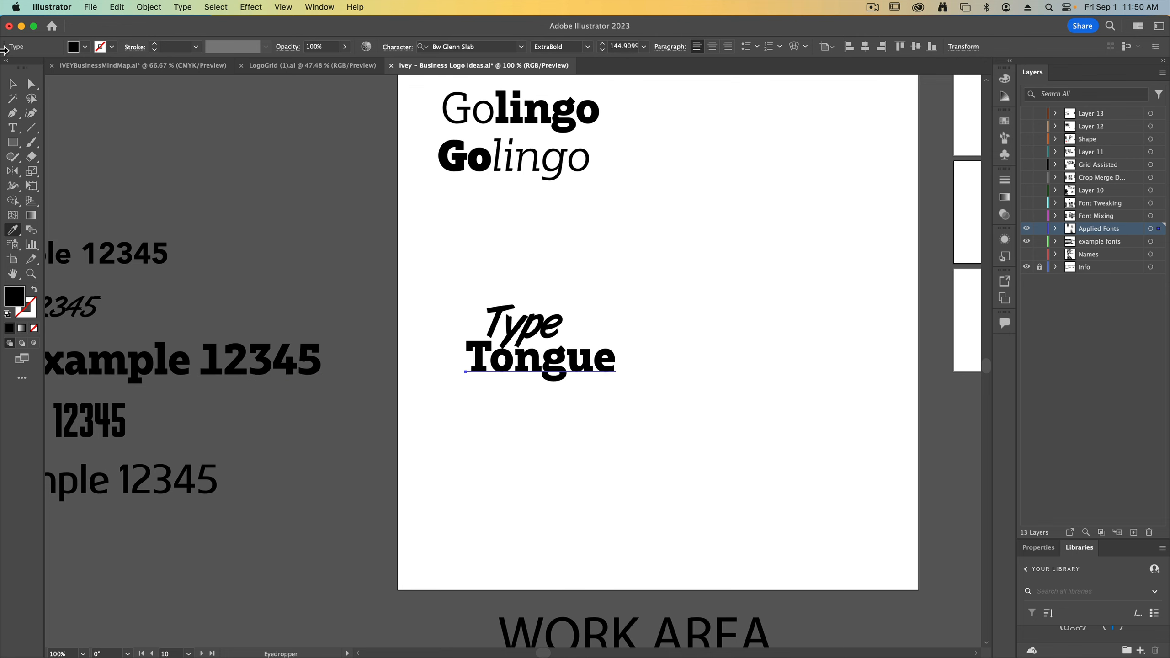
pyautogui.press('v')
# Shift the brush-script Type over to sit above the end of the slab Tongue
pyautogui.moveTo(523, 323); pyautogui.dragTo(573, 321)
pyautogui.moveTo(593, 247); pyautogui.dragTo(642, 414)
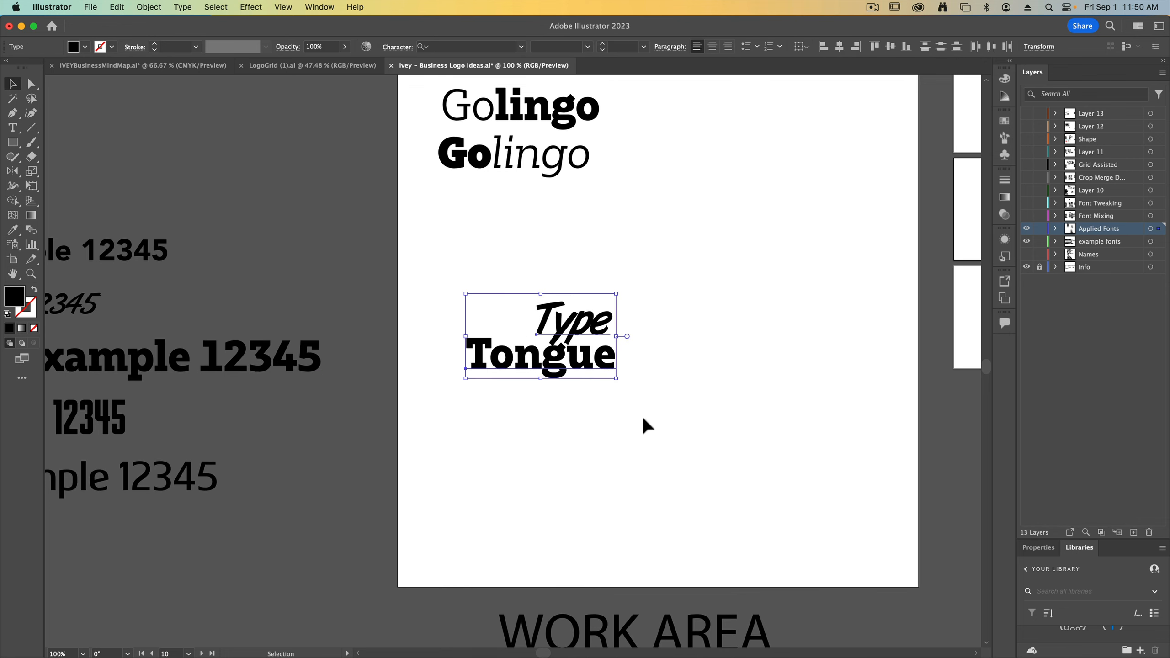
pyautogui.click(738, 412)
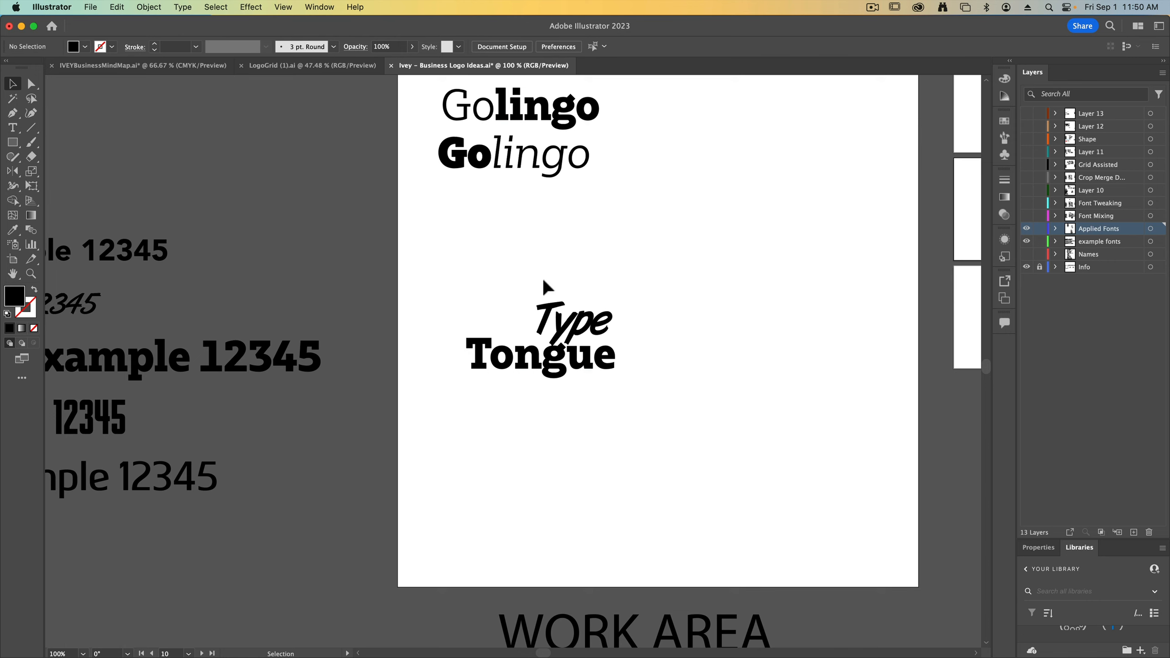
# Place Type directly in front of Tongue on one line and move the pair up beneath the Golingo variations
pyautogui.moveTo(570, 333); pyautogui.dragTo(418, 356)
pyautogui.keyDown('shift'); pyautogui.click(516, 352); pyautogui.keyUp('shift')
pyautogui.moveTo(532, 349); pyautogui.dragTo(566, 220)
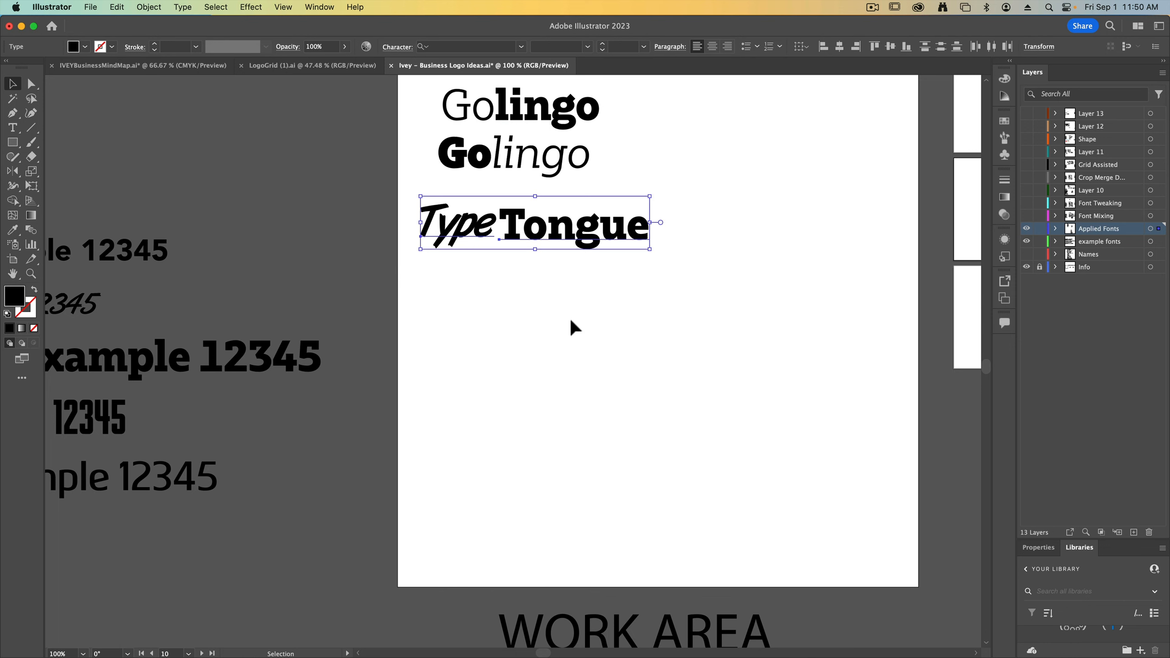
# Duplicate the Type Tongue pair below, stack the copy's Type centred over Tongue, and move it up close beneath the original
pyautogui.click(563, 317)
pyautogui.moveTo(560, 304); pyautogui.dragTo(531, 351)
pyautogui.click(518, 371)
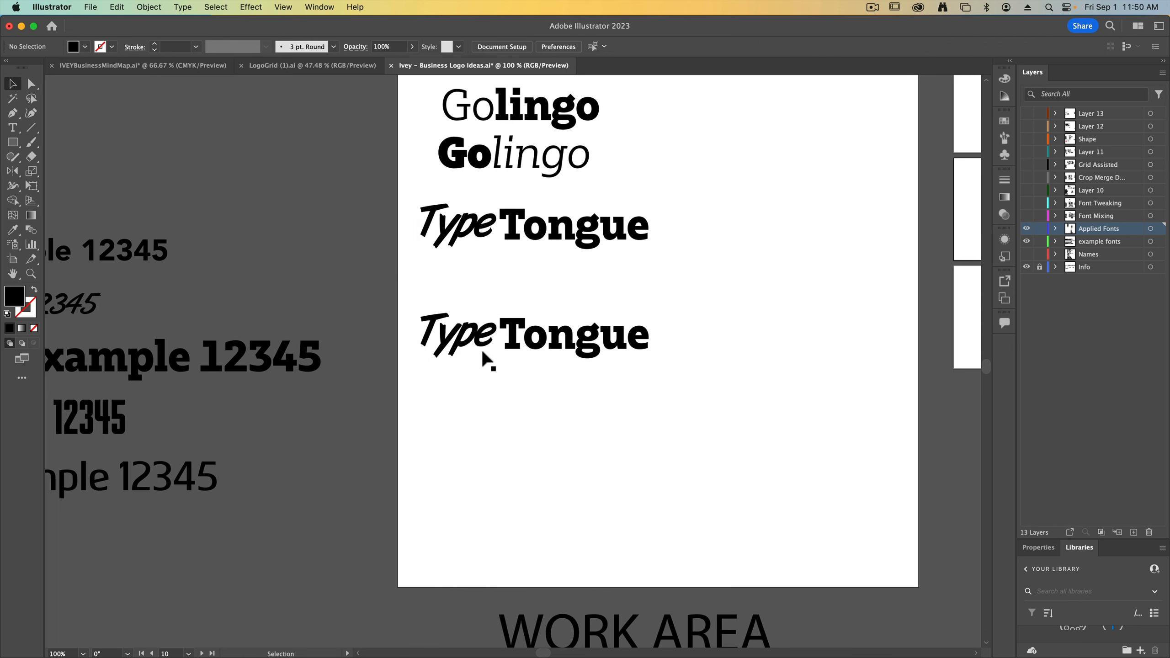
pyautogui.moveTo(464, 331); pyautogui.dragTo(570, 306)
pyautogui.click(727, 338)
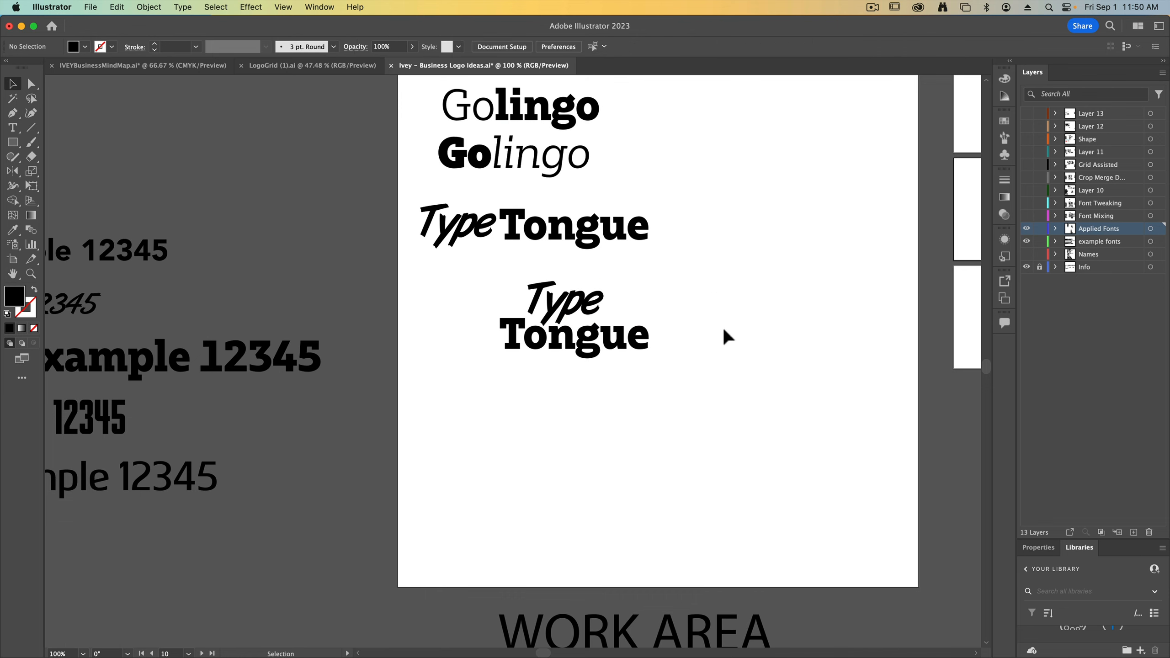
pyautogui.moveTo(663, 363); pyautogui.dragTo(548, 291)
pyautogui.click(554, 488)
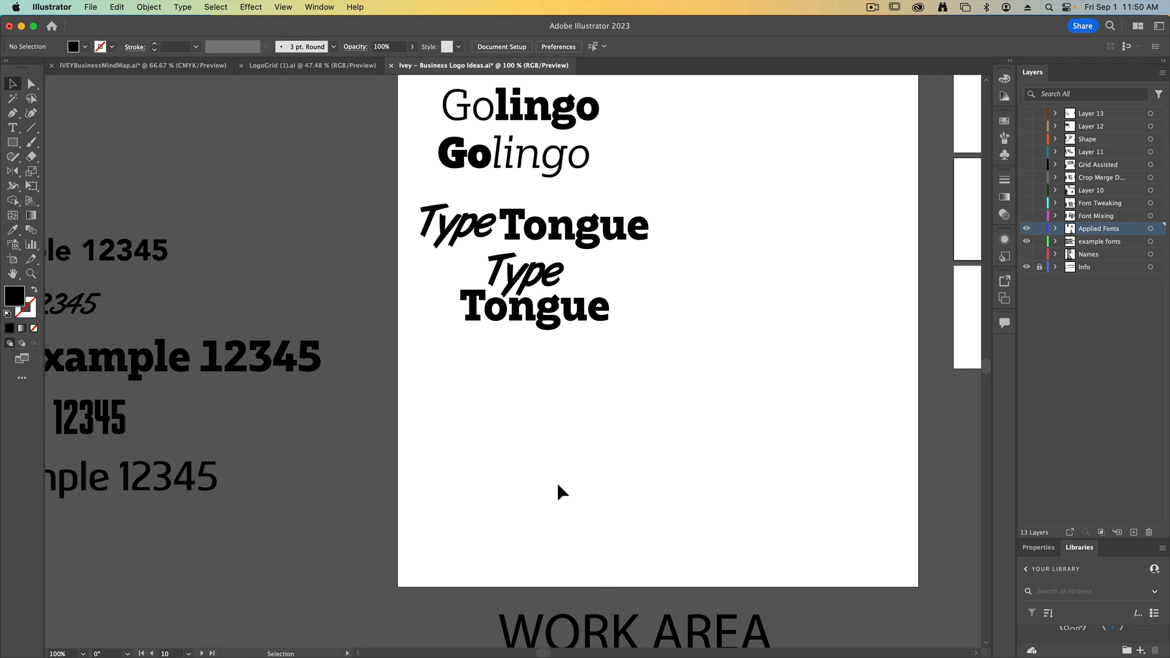
# Copy Voice Ink from the name list onto the artboard below the stacked Type Tongue and delete Ink from the copy
pyautogui.press('space')
pyautogui.moveTo(375, 408); pyautogui.dragTo(615, 466)
pyautogui.moveTo(458, 362)
pyautogui.mouseDown()
pyautogui.moveTo(533, 447)
pyautogui.moveTo(542, 542)
pyautogui.mouseUp()
pyautogui.moveTo(286, 187)
pyautogui.mouseDown()
pyautogui.moveTo(583, 431)
pyautogui.moveTo(617, 475)
pyautogui.mouseUp()
pyautogui.press('space')
pyautogui.moveTo(577, 413); pyautogui.dragTo(197, 137)
pyautogui.moveTo(193, 190)
pyautogui.mouseDown()
pyautogui.moveTo(461, 379)
pyautogui.moveTo(506, 396)
pyautogui.moveTo(598, 400)
pyautogui.mouseUp()
pyautogui.doubleClick(507, 400)
pyautogui.click(508, 399)
pyautogui.press('BackSpace')
# Add the word Ink as a separate Bw Glenn Slab Regular text object below Voice
pyautogui.keyDown('super'); pyautogui.click(451, 476); pyautogui.keyUp('super')
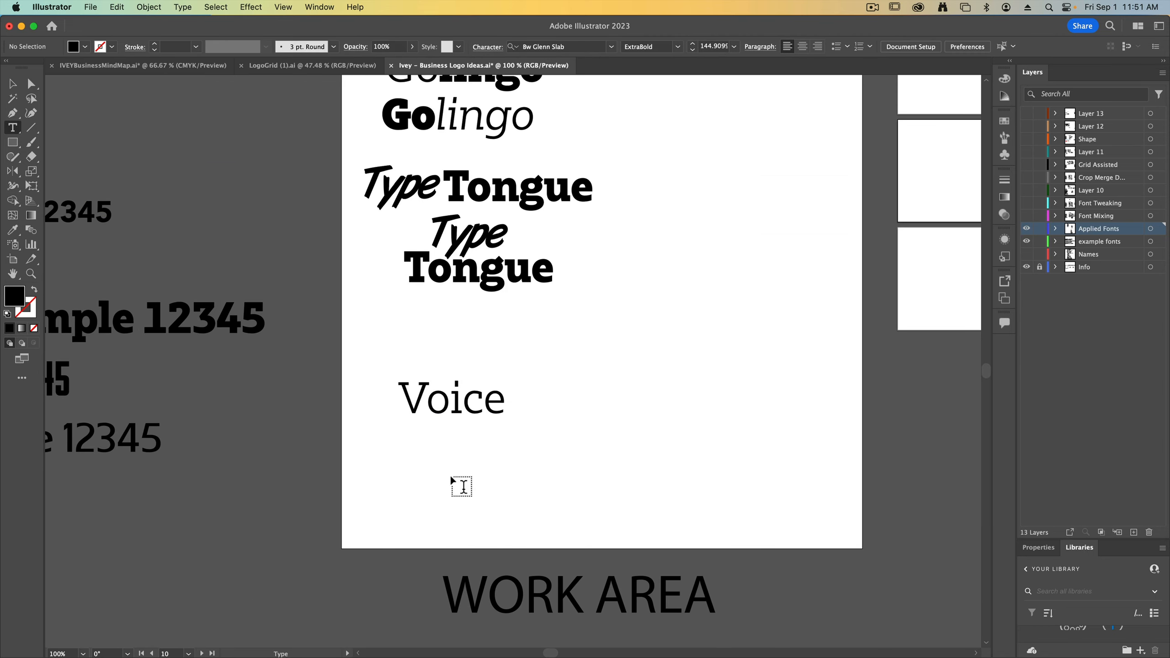
pyautogui.press('v')
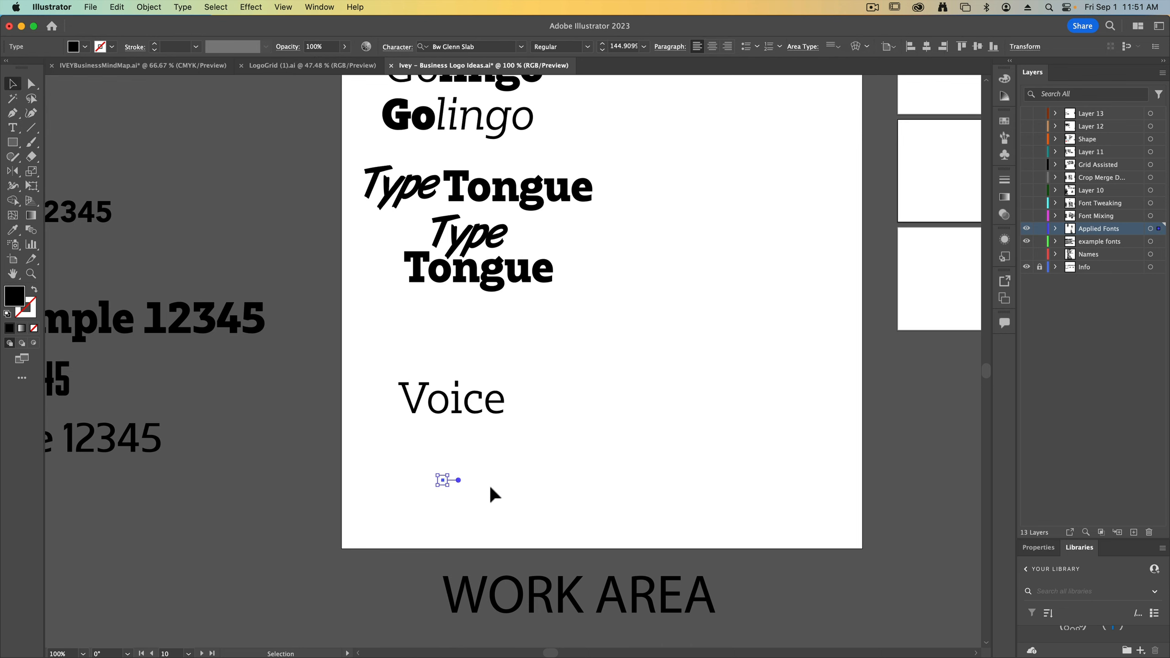
pyautogui.press('t')
pyautogui.click(446, 483)
pyautogui.write('Ink')
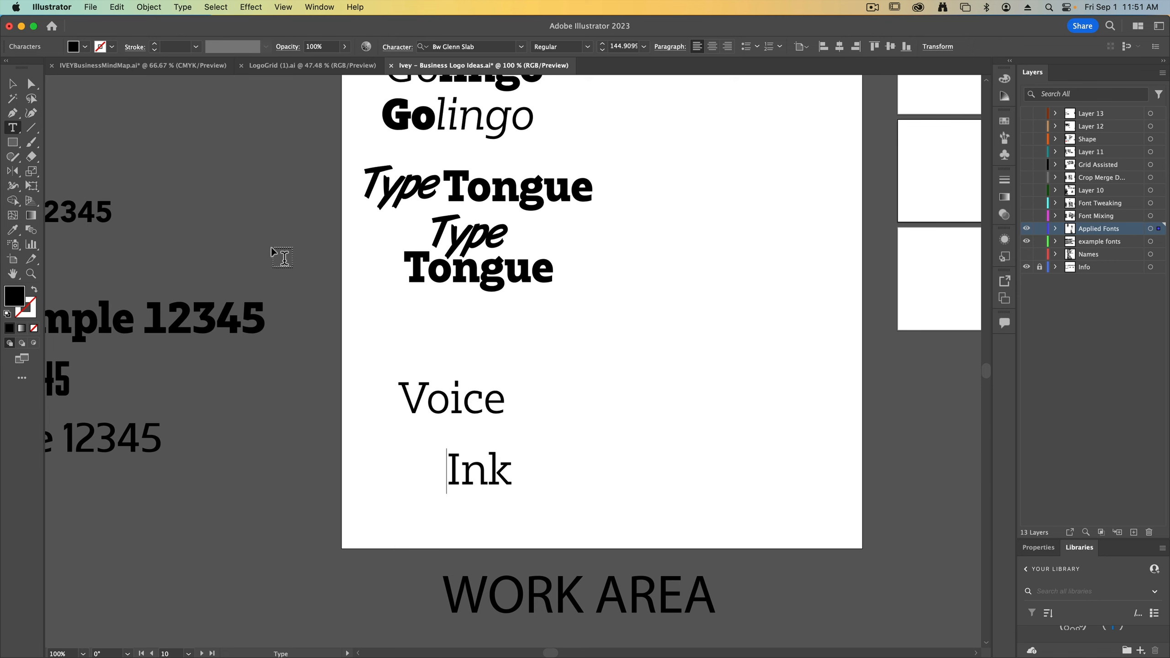
# Set Ink to ExtraBold and enlarge it to about 223 pt, fitted under Voice at roughly the same width
pyautogui.click(13, 83)
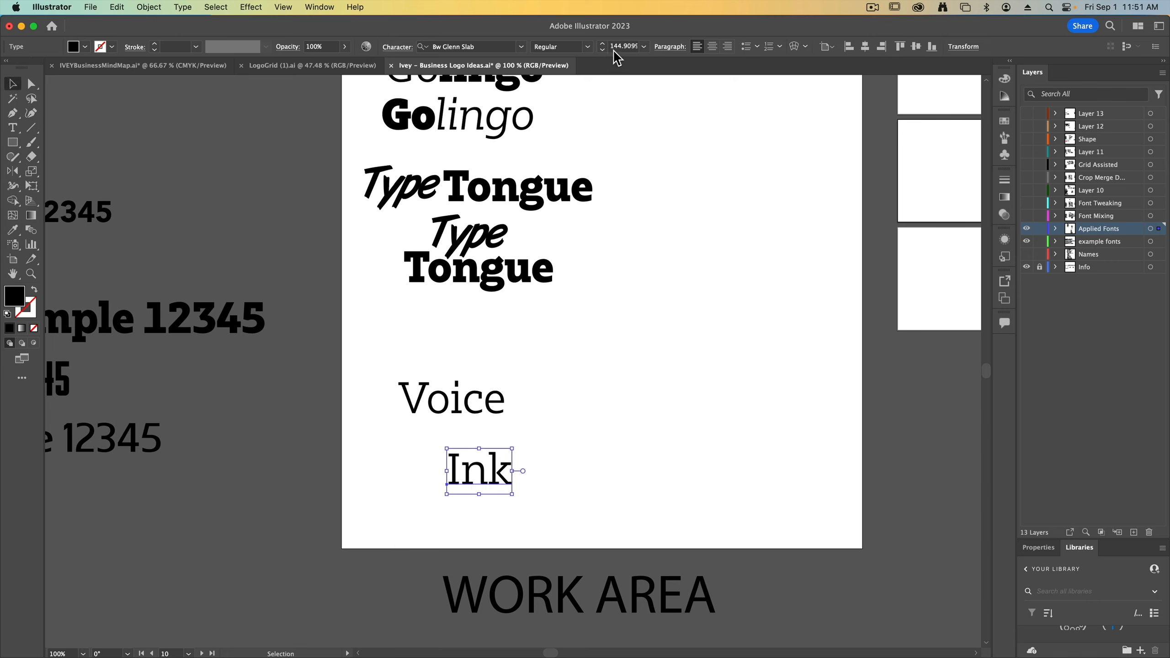
pyautogui.click(588, 47)
pyautogui.click(569, 215)
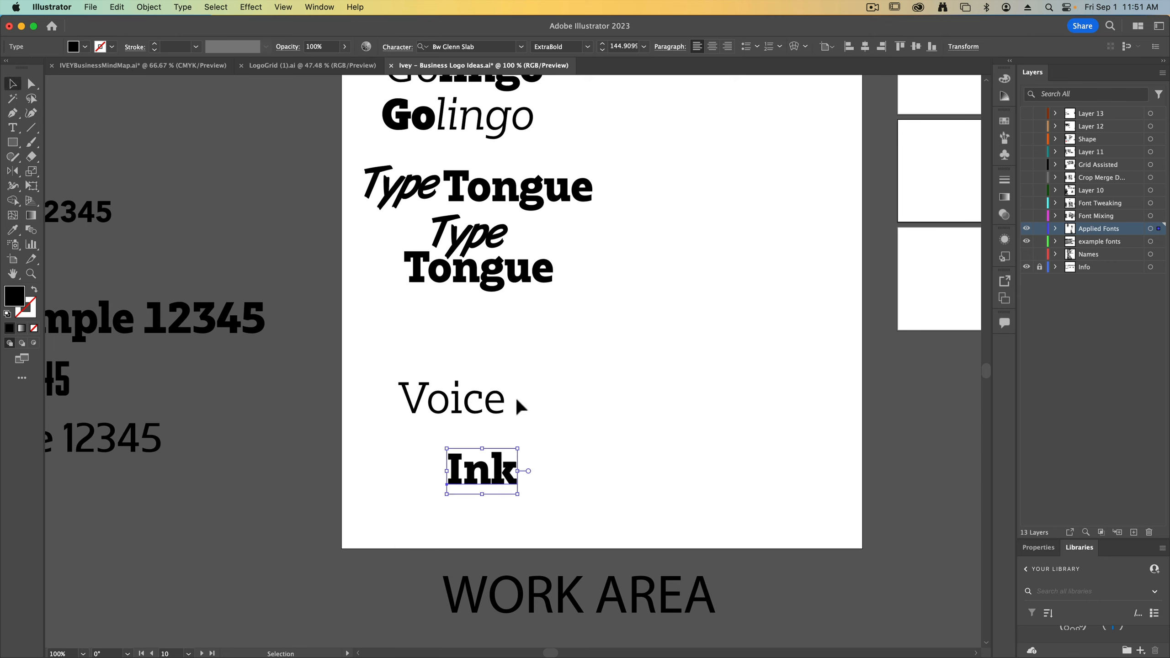
pyautogui.moveTo(510, 485)
pyautogui.mouseDown()
pyautogui.moveTo(462, 457)
pyautogui.moveTo(516, 449)
pyautogui.moveTo(479, 446)
pyautogui.mouseUp()
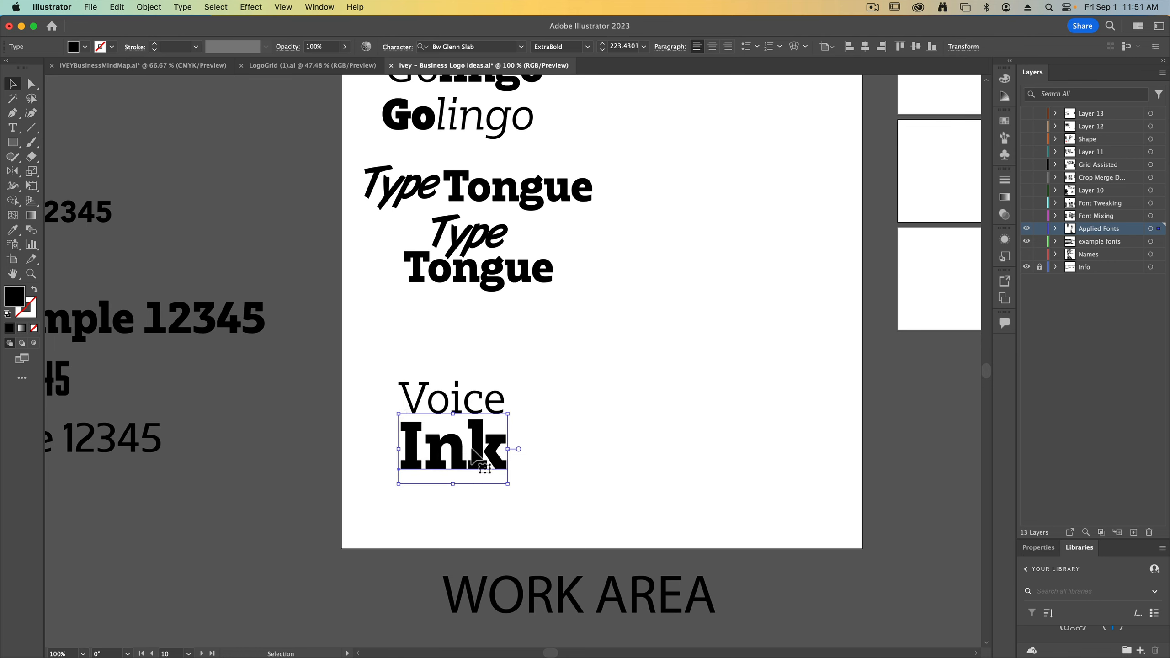
# Set Ink in all caps scaled back to Voice's width, and move the pair up beneath the stacked Type Tongue
pyautogui.click(397, 47)
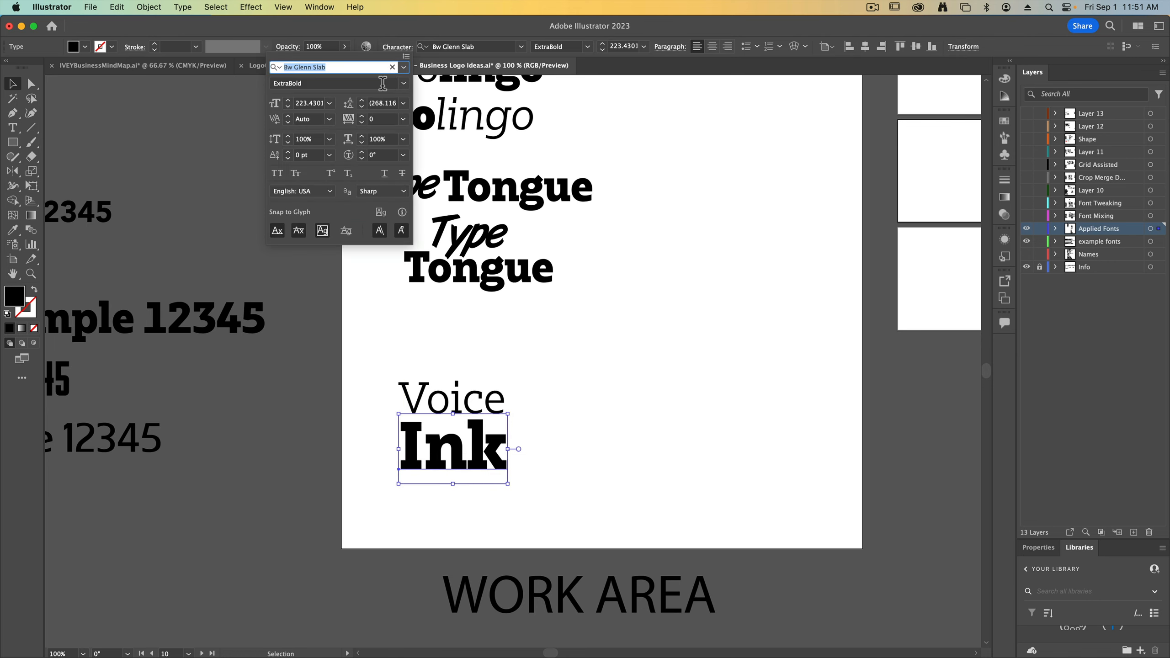
pyautogui.click(282, 180)
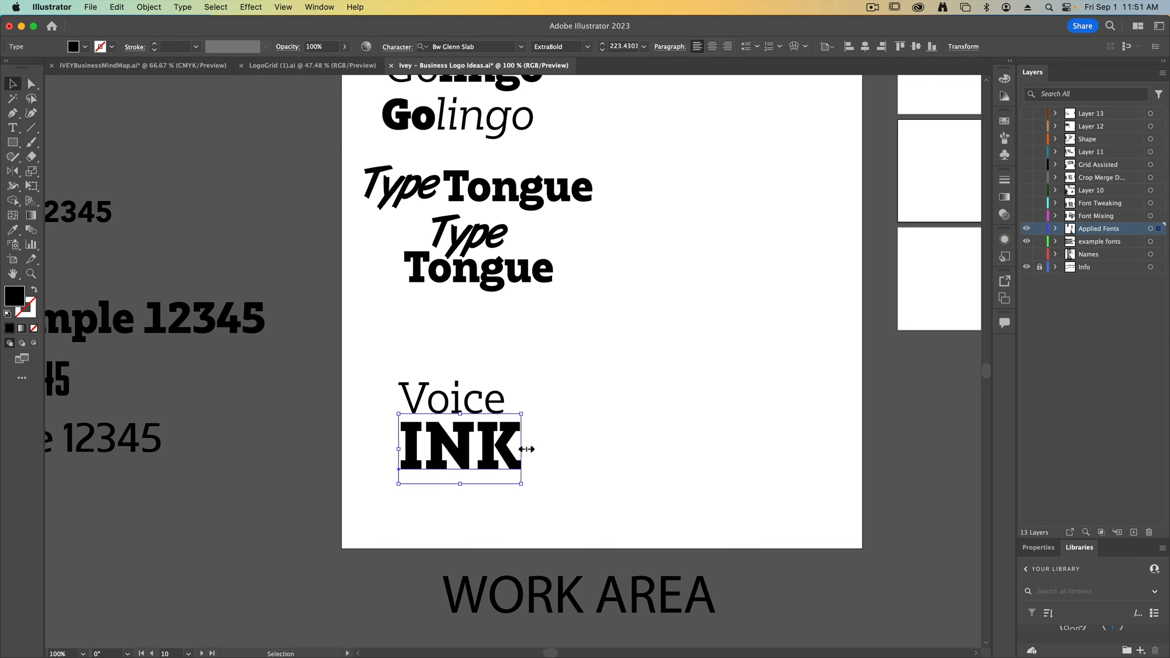
pyautogui.moveTo(522, 449); pyautogui.dragTo(479, 447)
pyautogui.moveTo(551, 486)
pyautogui.mouseDown()
pyautogui.moveTo(435, 412)
pyautogui.moveTo(411, 352)
pyautogui.mouseUp()
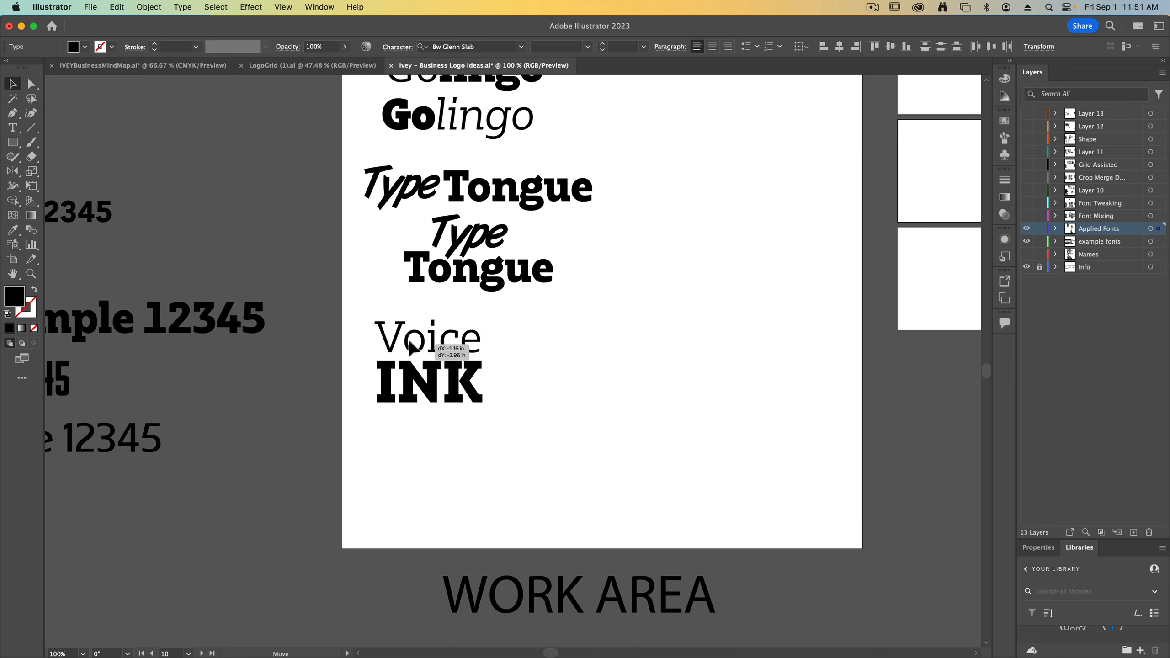
pyautogui.click(608, 403)
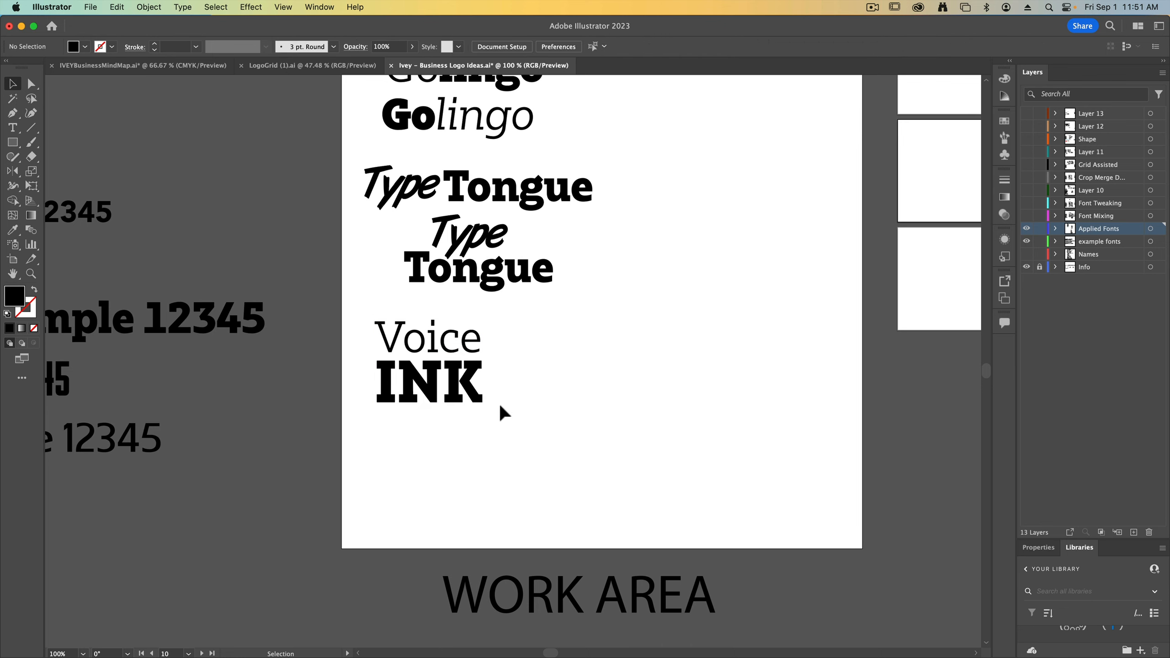
# Copy the italic Waywords from the name list onto the artboard's lower area and set it in all caps
pyautogui.moveTo(272, 285); pyautogui.dragTo(483, 435)
pyautogui.moveTo(367, 410); pyautogui.dragTo(473, 427)
pyautogui.moveTo(188, 307)
pyautogui.mouseDown()
pyautogui.moveTo(591, 491)
pyautogui.moveTo(414, 293)
pyautogui.moveTo(645, 392)
pyautogui.moveTo(668, 453)
pyautogui.moveTo(488, 419)
pyautogui.moveTo(602, 429)
pyautogui.moveTo(636, 418)
pyautogui.mouseUp()
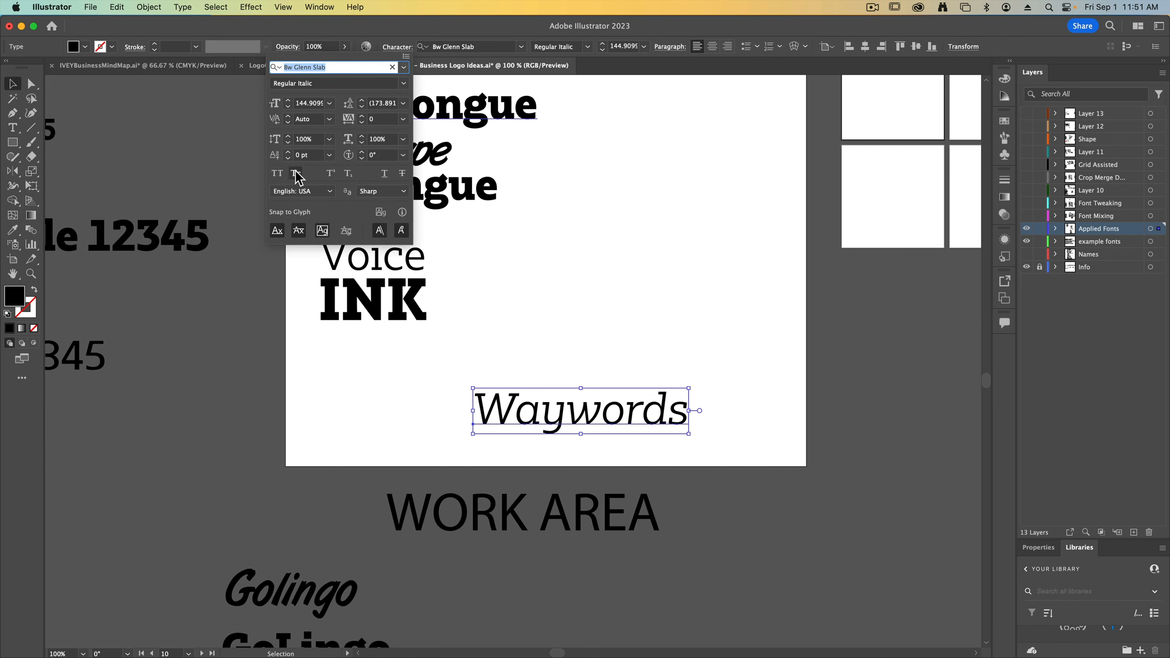
pyautogui.click(281, 174)
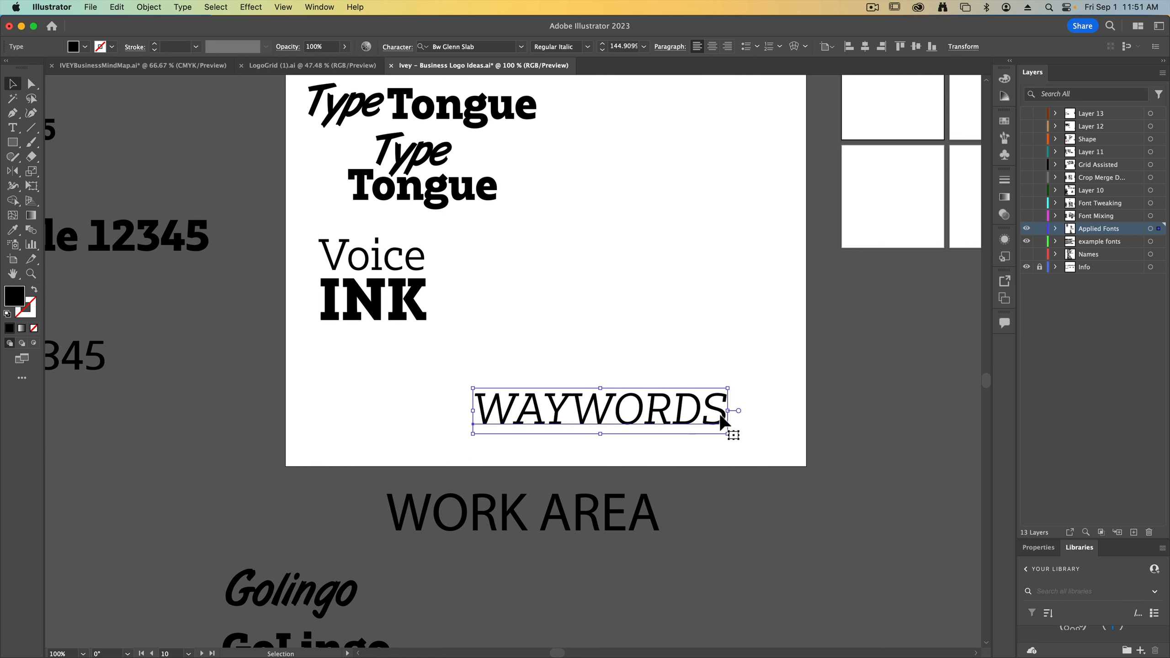
# Scale the all-caps WAYWORDS down to about 120 pt and duplicate it just above
pyautogui.moveTo(730, 414); pyautogui.dragTo(686, 412)
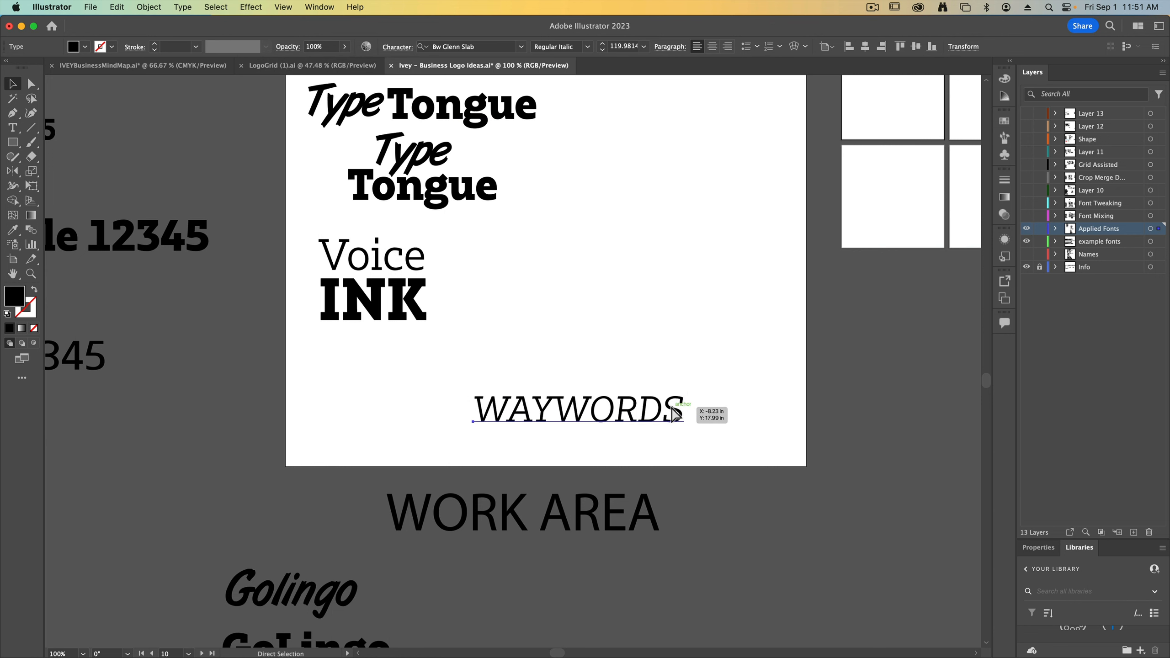
pyautogui.press('super+minus')
pyautogui.moveTo(558, 362); pyautogui.dragTo(558, 313)
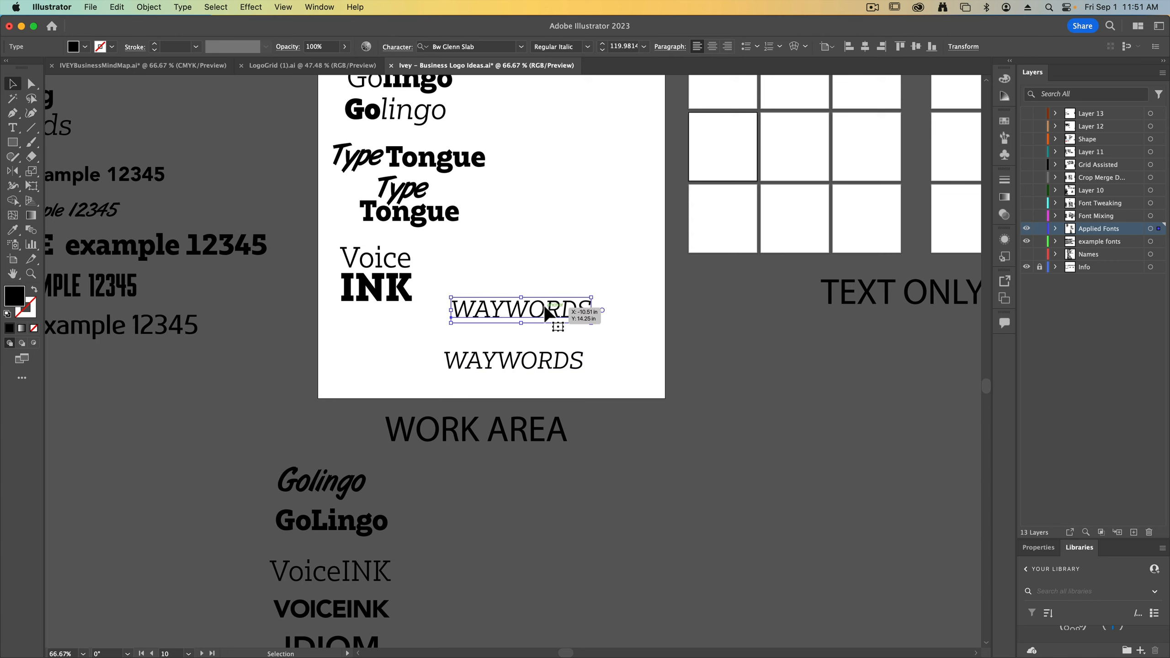
# Replace the upper WAYWORDS copy's text with a single W, enlarge it to about 423 pt, and place it above the remaining WAYWORDS
pyautogui.doubleClick(559, 320)
pyautogui.write('!')
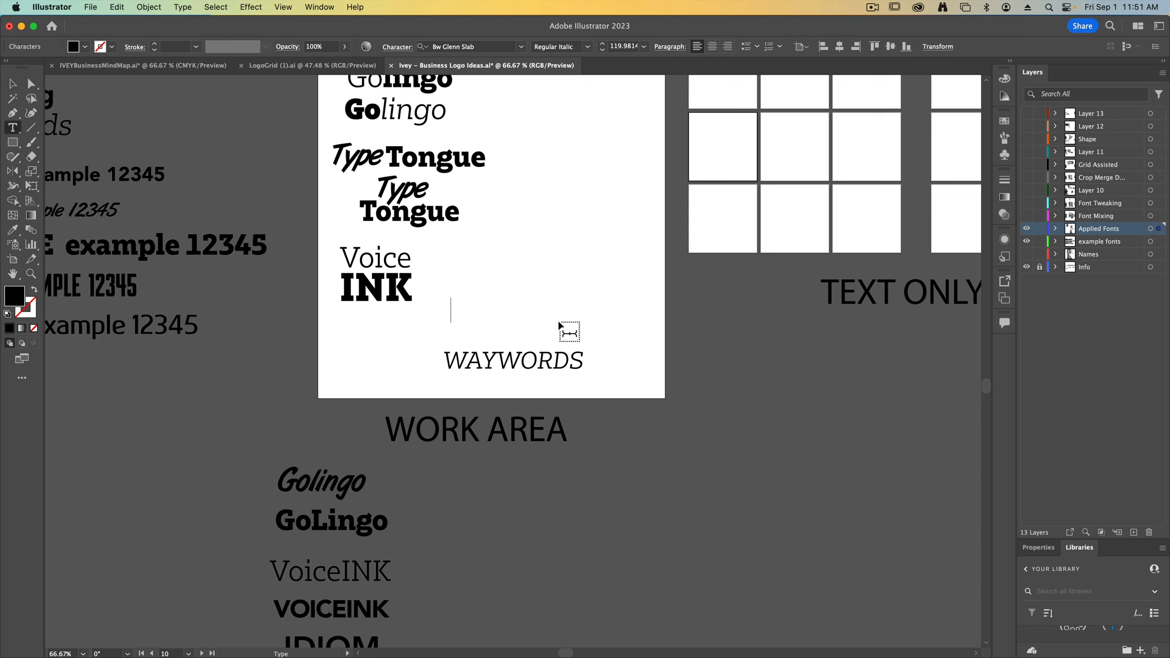
pyautogui.write('W')
pyautogui.press('Escape')
pyautogui.moveTo(479, 297); pyautogui.dragTo(553, 249)
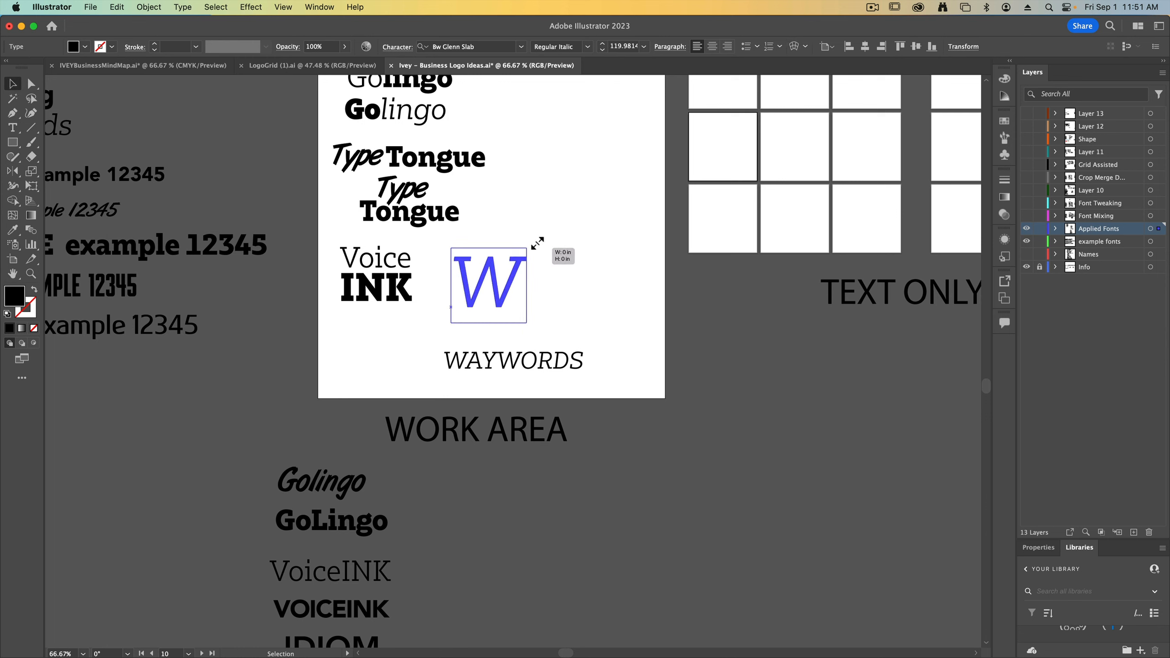
pyautogui.moveTo(496, 280); pyautogui.dragTo(525, 323)
pyautogui.click(592, 375)
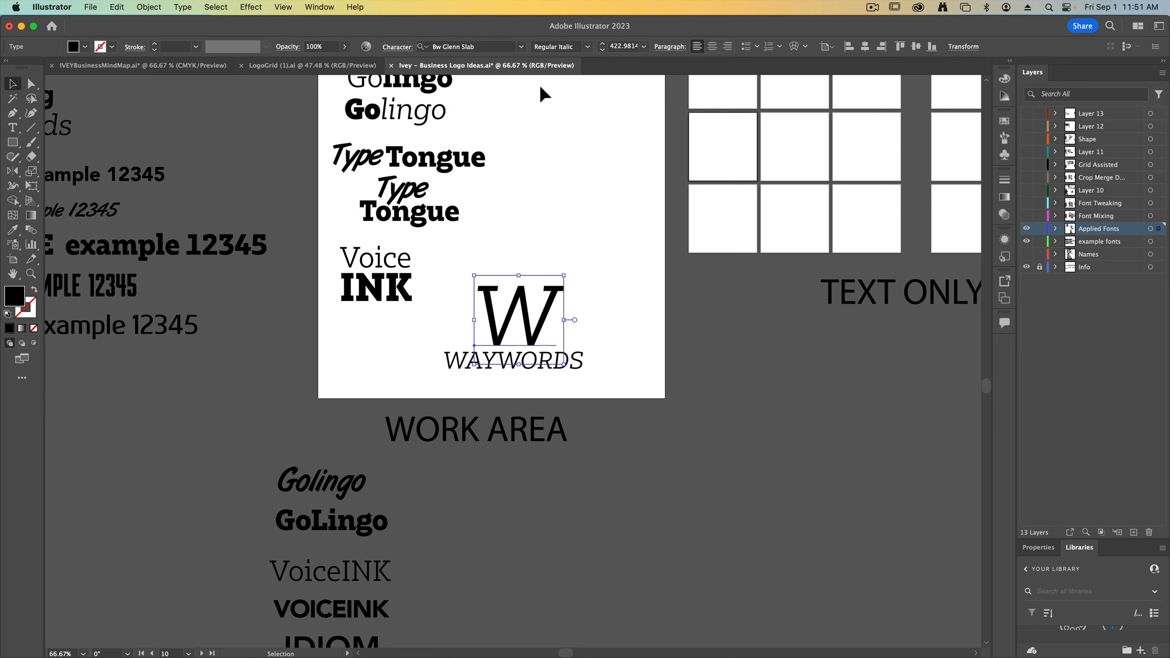
# Set the large W to Black weight and shift WAYWORDS slightly right beneath it
pyautogui.click(588, 46)
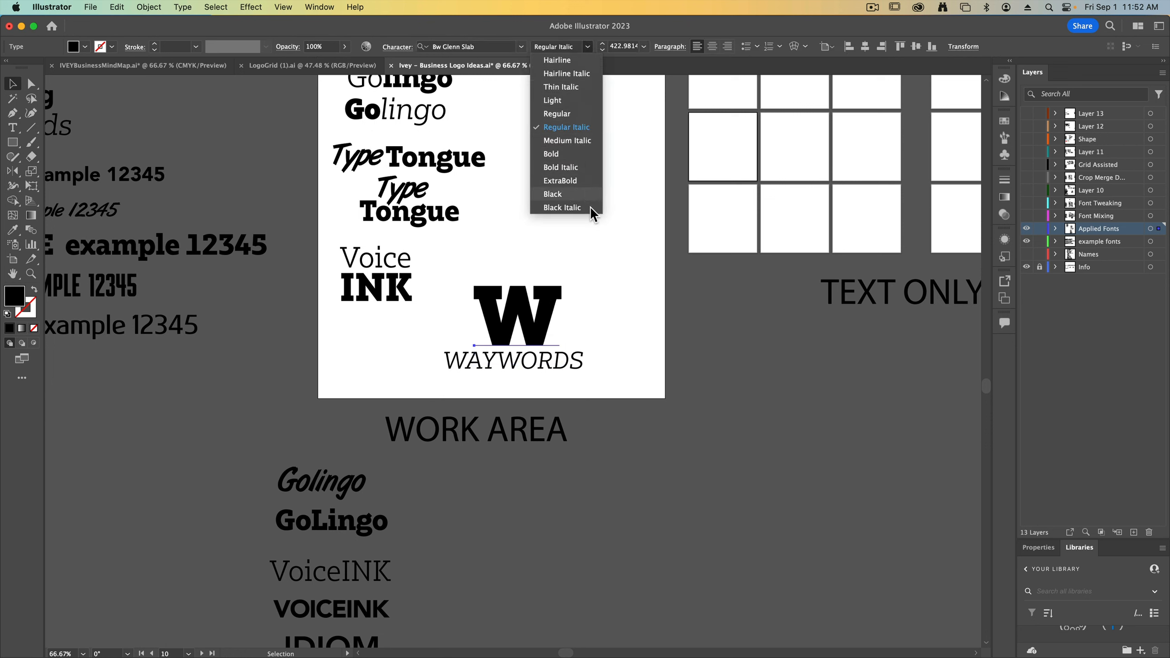
pyautogui.click(588, 195)
pyautogui.click(568, 366)
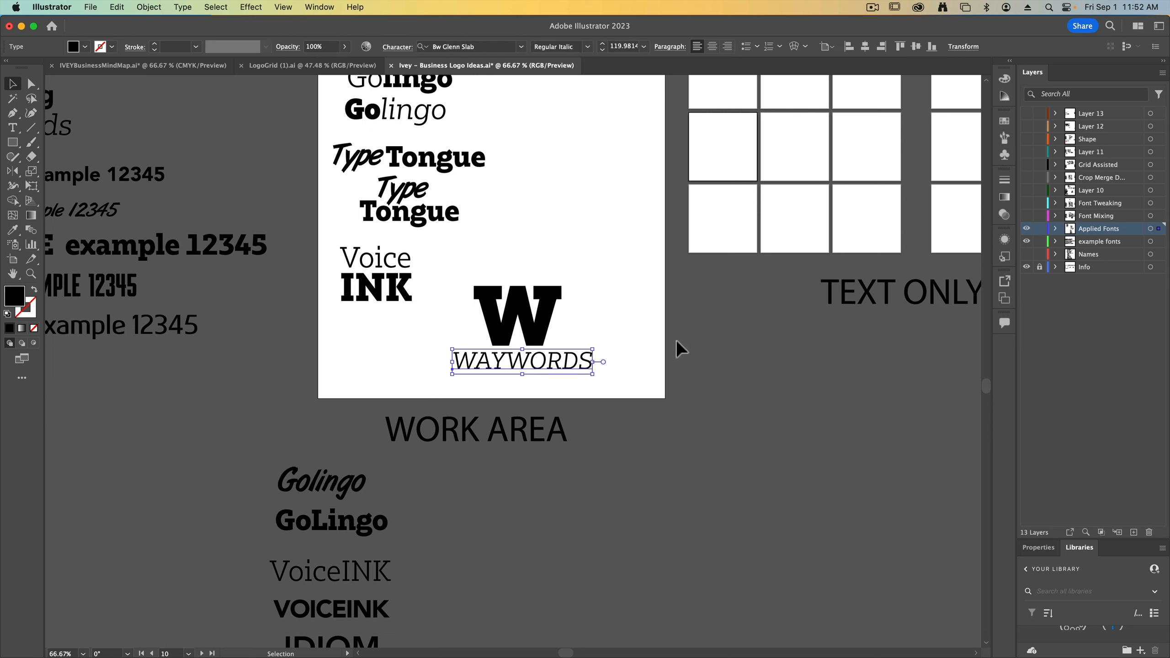
pyautogui.click(677, 340)
# Match the W to the ArtBrush Medium example text, enlarge it to about 421 pt, and center it above WAYWORDS
pyautogui.click(546, 318)
pyautogui.press('i')
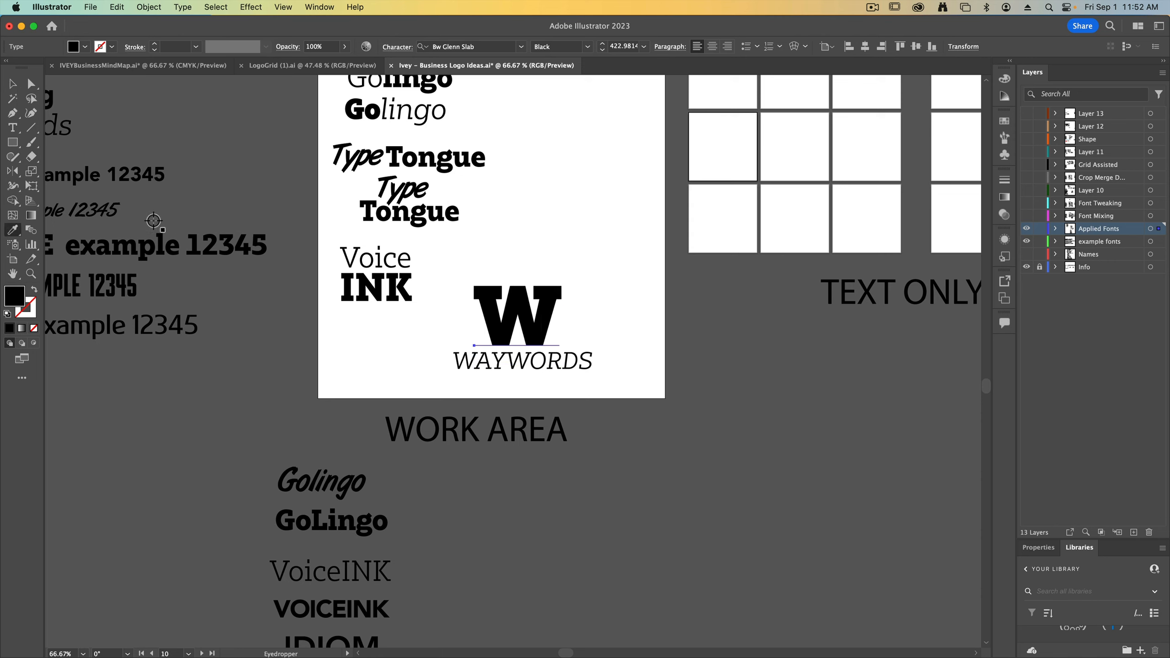
pyautogui.click(74, 219)
pyautogui.press('v')
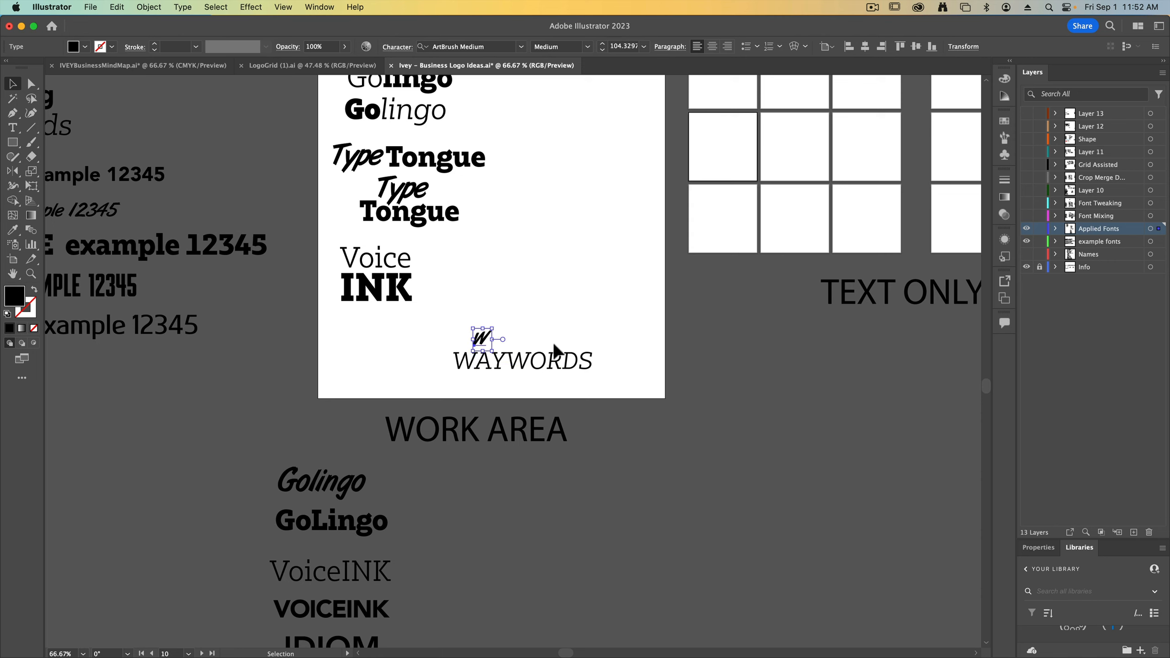
pyautogui.moveTo(495, 327); pyautogui.dragTo(569, 265)
pyautogui.moveTo(523, 298); pyautogui.dragTo(553, 319)
pyautogui.click(655, 400)
pyautogui.moveTo(432, 348); pyautogui.dragTo(432, 349)
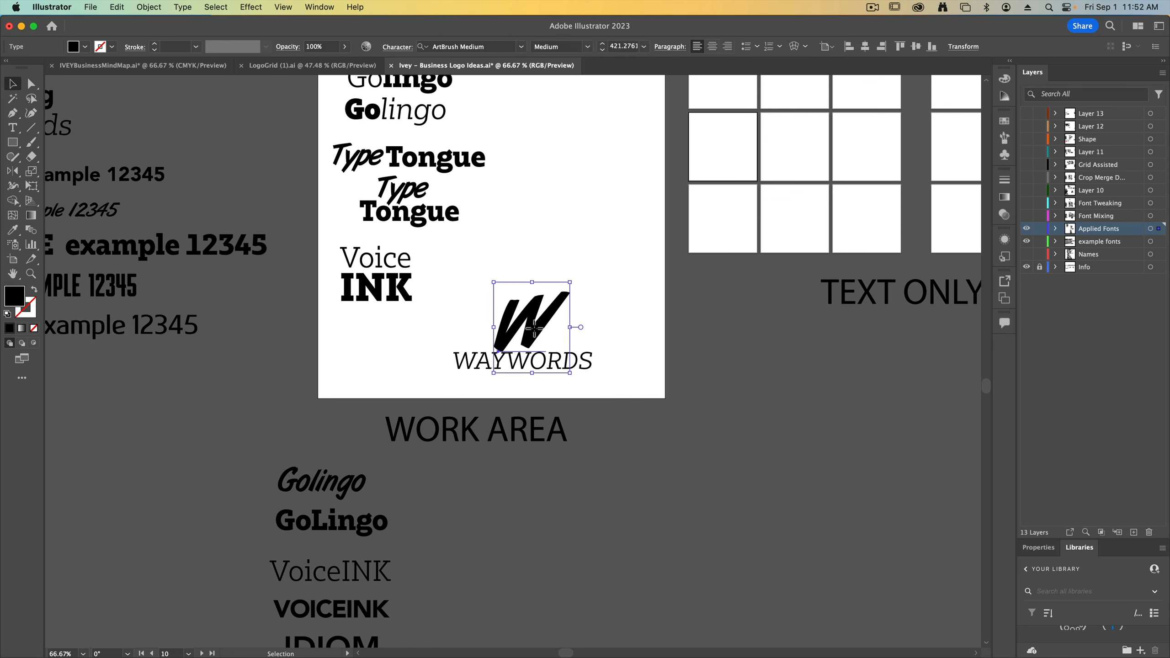
pyautogui.click(612, 406)
pyautogui.moveTo(529, 325)
pyautogui.mouseDown()
pyautogui.moveTo(422, 354)
pyautogui.moveTo(537, 324)
pyautogui.mouseUp()
pyautogui.click(493, 406)
pyautogui.scroll(-1, 493, 406)
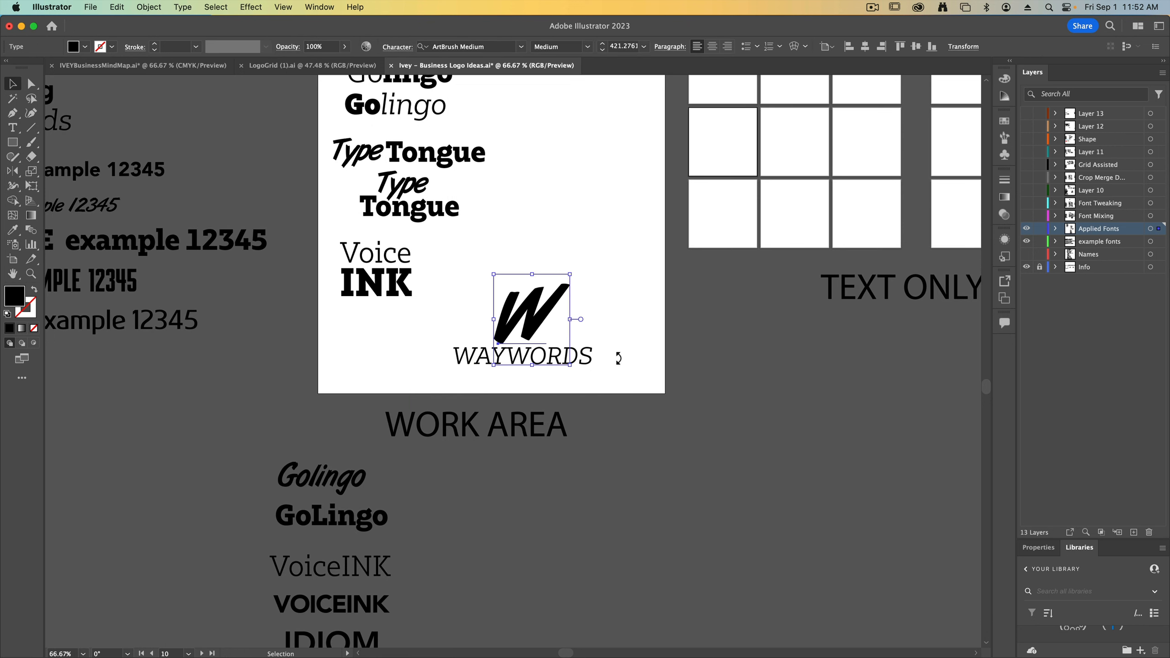
# Scale the W and WAYWORDS lockup down together and place it to the right of Voice INK
pyautogui.moveTo(619, 360); pyautogui.dragTo(495, 370)
pyautogui.moveTo(595, 326)
pyautogui.mouseDown()
pyautogui.moveTo(519, 317)
pyautogui.moveTo(519, 330)
pyautogui.moveTo(484, 288)
pyautogui.mouseUp()
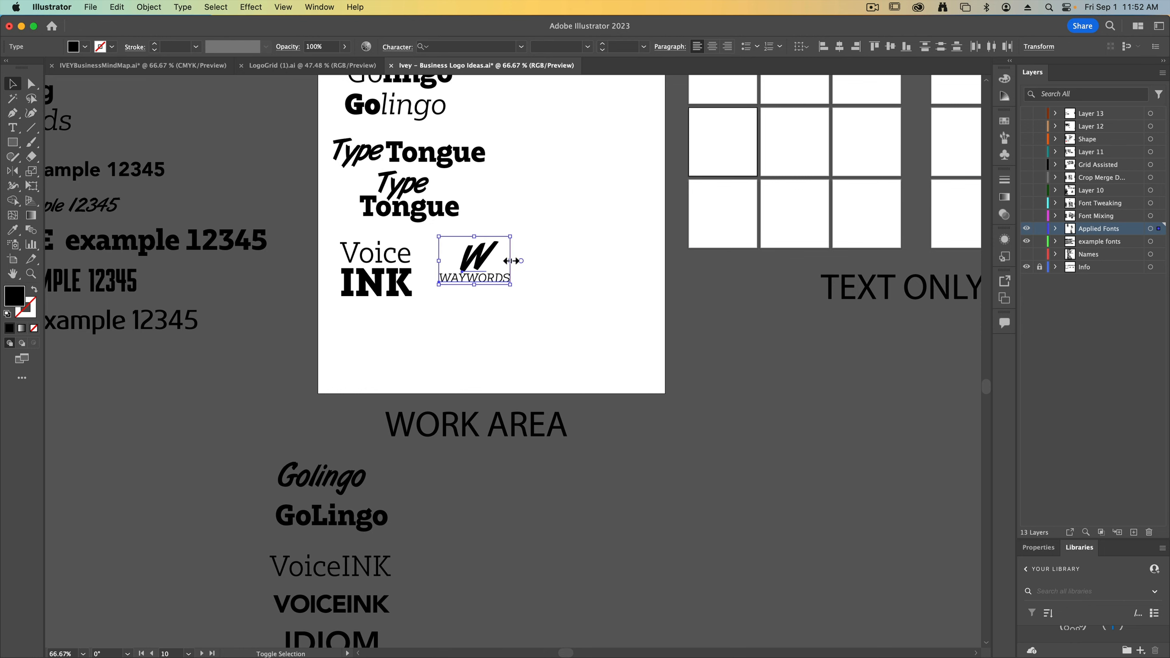
pyautogui.moveTo(511, 260); pyautogui.dragTo(524, 262)
pyautogui.click(544, 301)
# Move the stacked Type Tongue left and slightly down, and group the words of the single-line Type Tongue
pyautogui.scroll(4, 530, 334)
pyautogui.hscroll(-1, 530, 334)
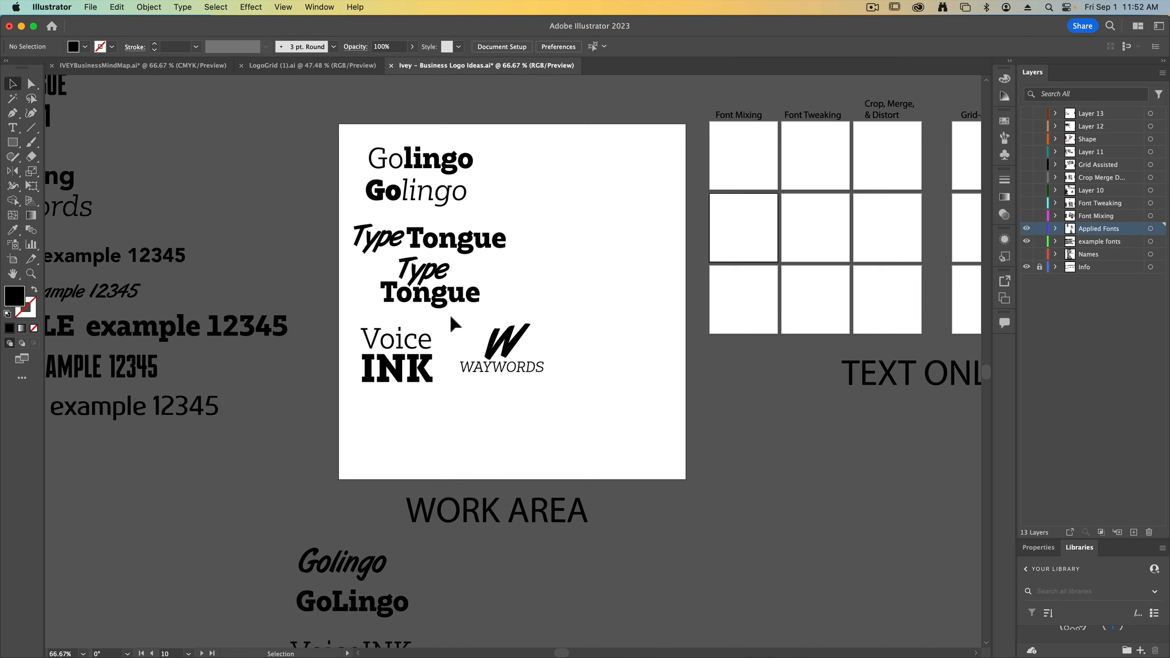
pyautogui.moveTo(438, 296); pyautogui.dragTo(420, 306)
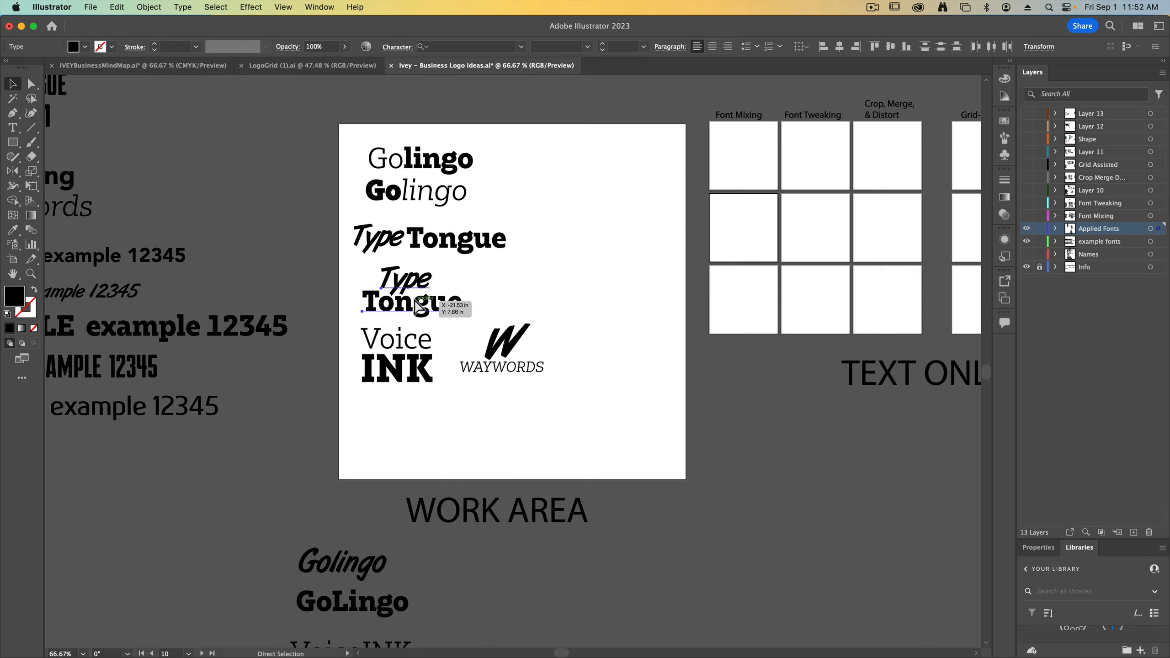
pyautogui.moveTo(475, 242); pyautogui.dragTo(379, 243)
pyautogui.press('super+g')
pyautogui.click(499, 185)
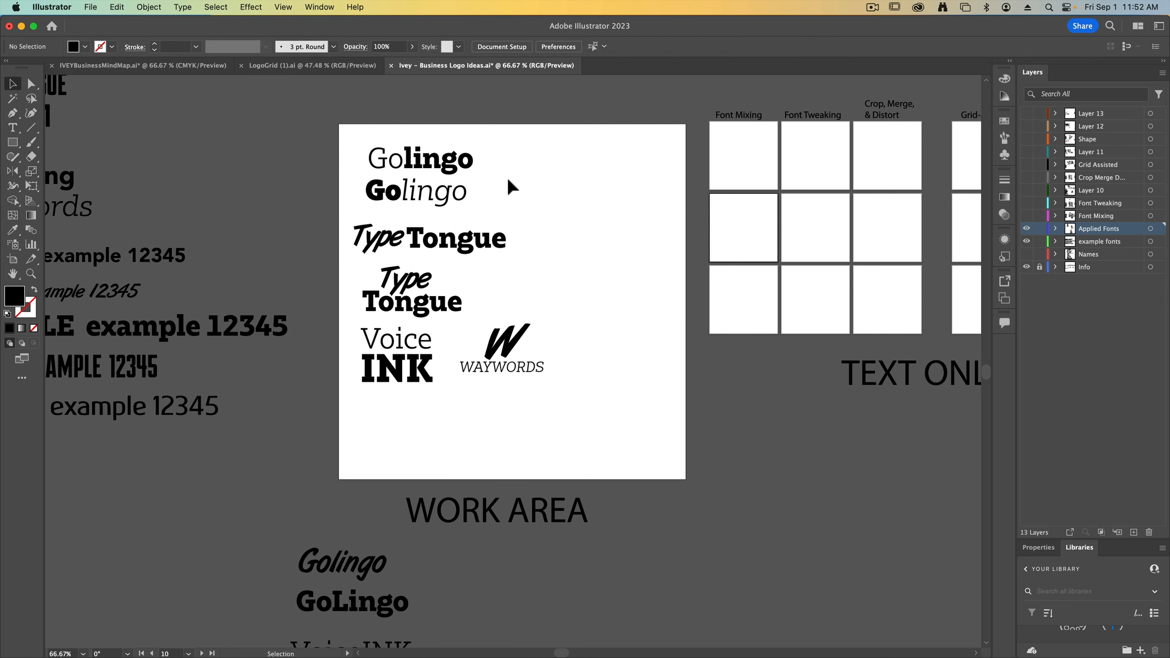
# Select all the logo ideas on the artboard and scale them down together toward its upper-left area
pyautogui.moveTo(508, 180); pyautogui.dragTo(454, 185)
pyautogui.moveTo(443, 292); pyautogui.dragTo(418, 175)
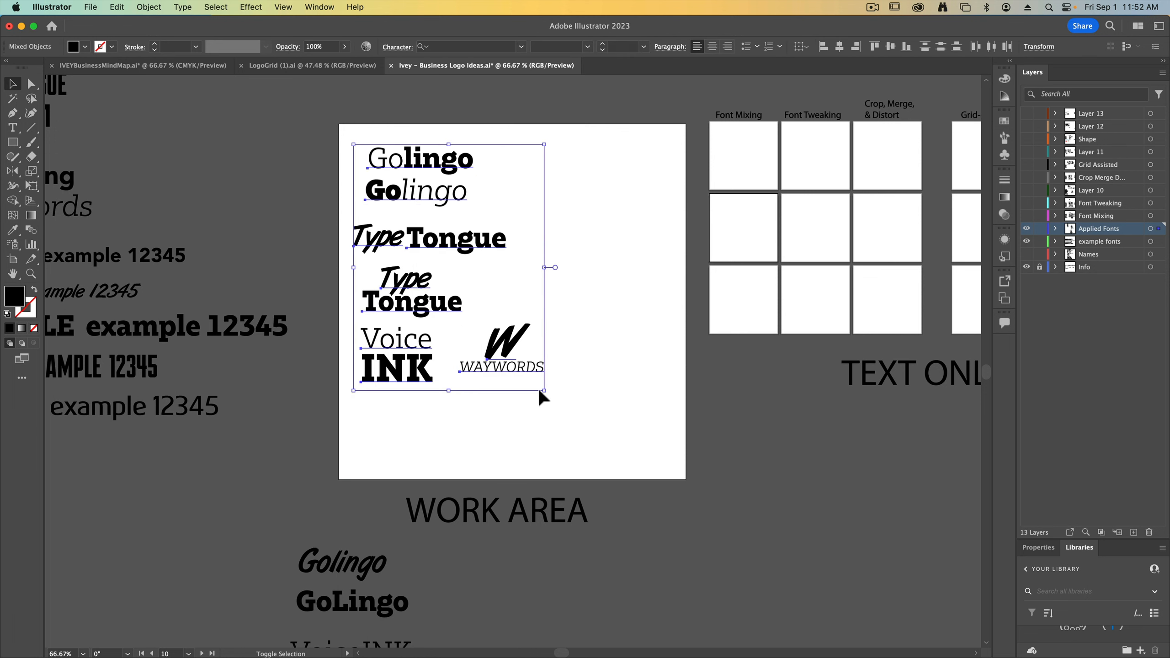
pyautogui.moveTo(547, 393); pyautogui.dragTo(496, 347)
pyautogui.click(445, 405)
# Copy TYPE TONGUE from the name list onto the artboard's empty lower area and duplicate it
pyautogui.hscroll(-8, 564, 487)
pyautogui.scroll(5, 565, 486)
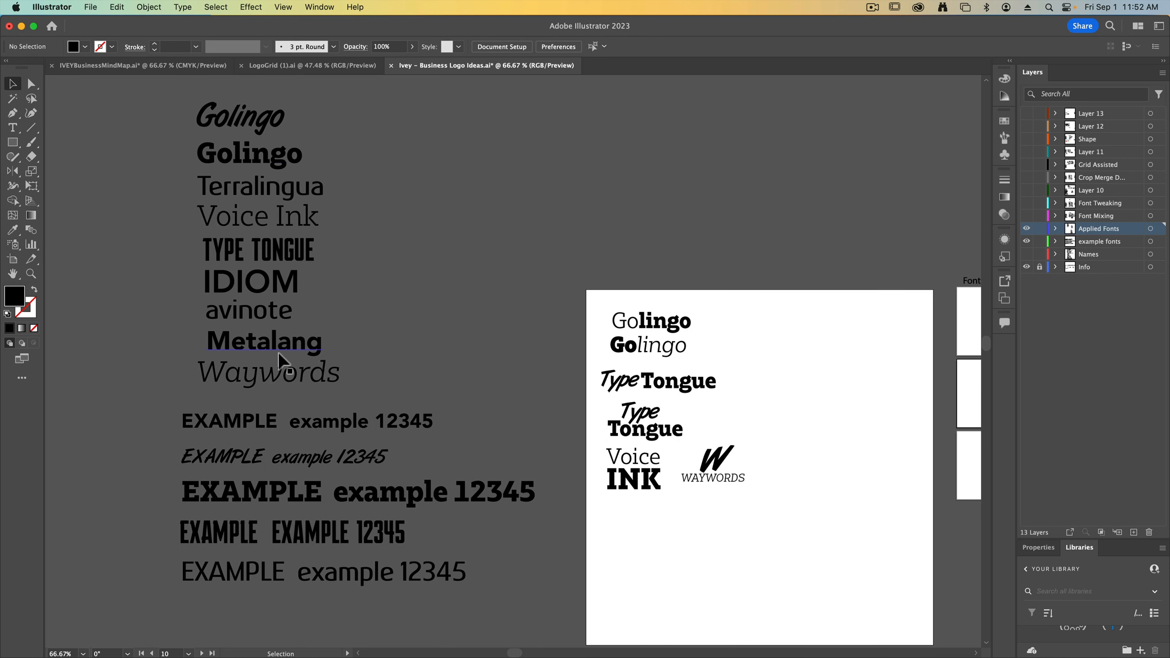
pyautogui.scroll(-5, 430, 373)
pyautogui.hscroll(8, 431, 374)
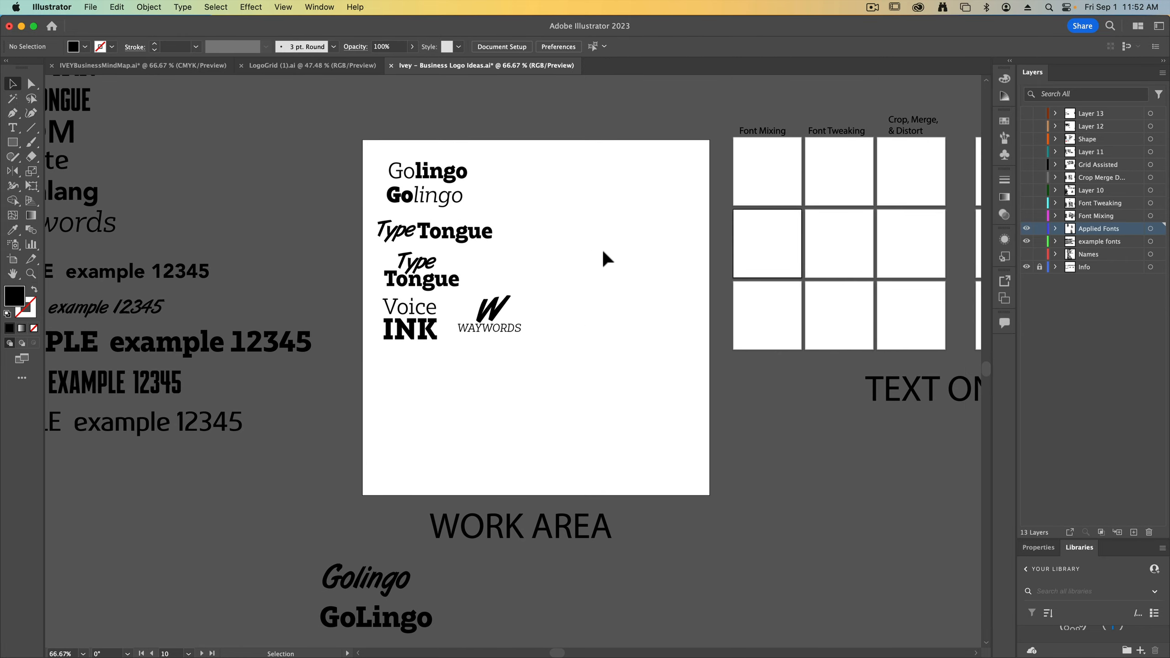
pyautogui.scroll(-1, 524, 438)
pyautogui.scroll(4, 69, 198)
pyautogui.hscroll(-4, 69, 198)
pyautogui.moveTo(201, 228); pyautogui.dragTo(629, 593)
pyautogui.press('super+equal')
pyautogui.moveTo(589, 297); pyautogui.dragTo(581, 417)
pyautogui.moveTo(539, 475); pyautogui.dragTo(474, 467)
# Replace the text of the upper TYPE TONGUE copy with the single letter T
pyautogui.tripleClick(447, 372)
pyautogui.click(12, 86)
pyautogui.tripleClick(469, 387)
pyautogui.write('T')
pyautogui.click(13, 84)
# Match the single T to the Bw Glenn Slab ExtraBold example text
pyautogui.press('i')
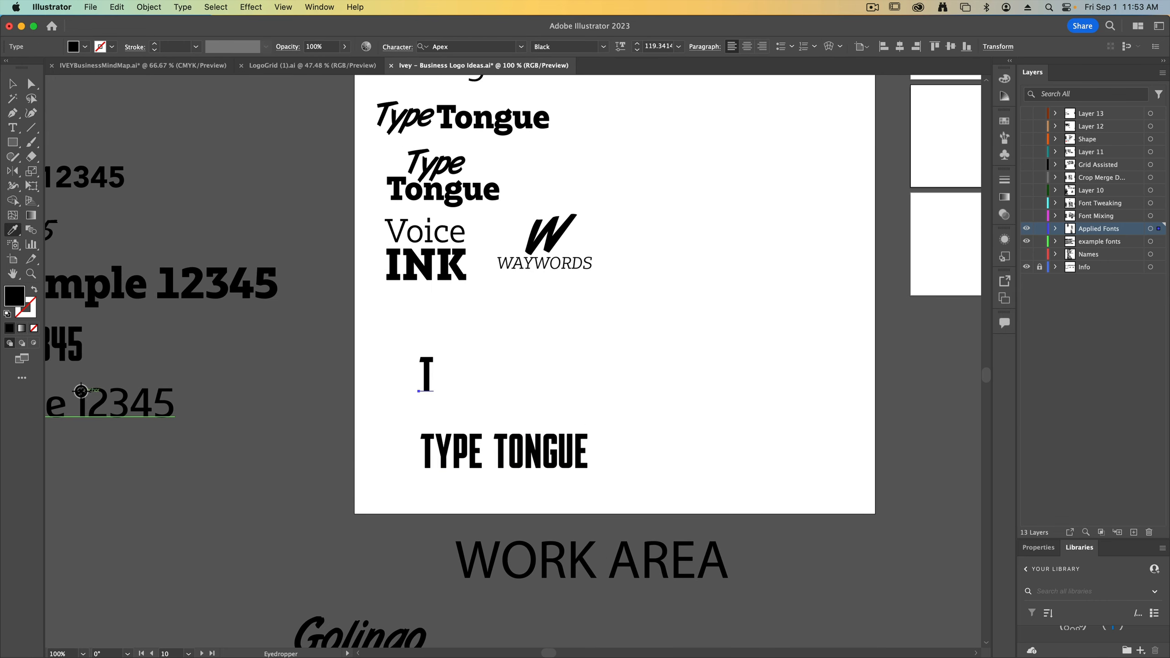
pyautogui.click(160, 402)
pyautogui.click(86, 185)
pyautogui.moveTo(85, 185); pyautogui.dragTo(342, 307)
pyautogui.click(374, 407)
pyautogui.moveTo(384, 452); pyautogui.dragTo(214, 348)
pyautogui.click(13, 84)
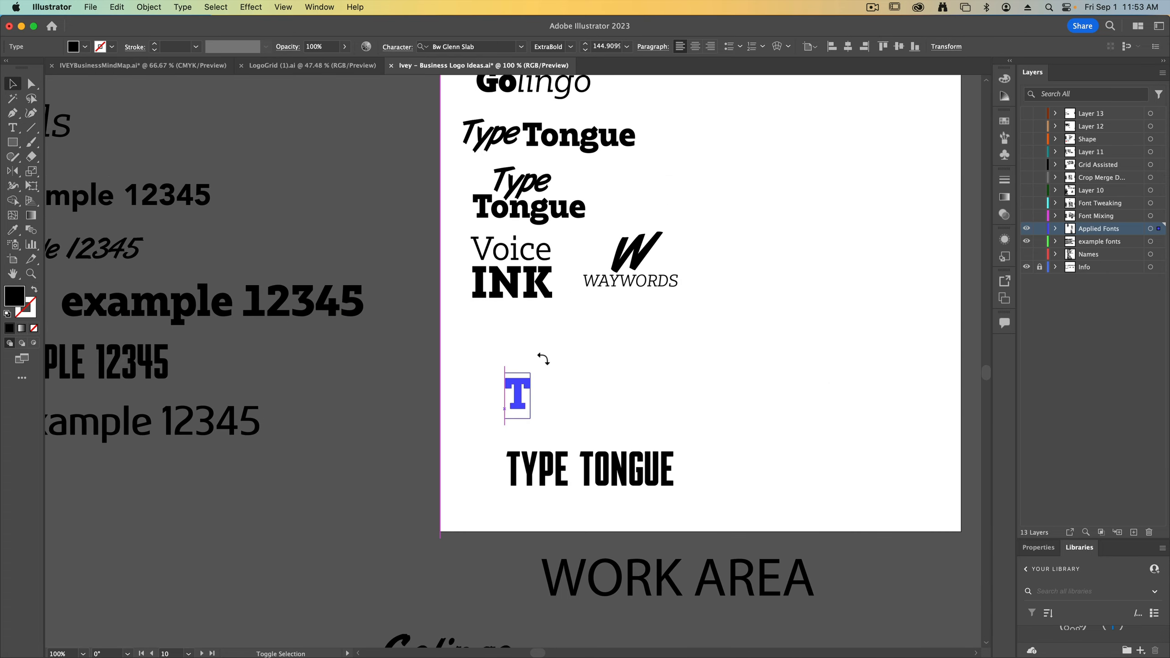
# Enlarge the T to about 348 pt with a second T overlapping just below, and set the lower T to Regular weight
pyautogui.moveTo(534, 373); pyautogui.dragTo(606, 382)
pyautogui.click(550, 46)
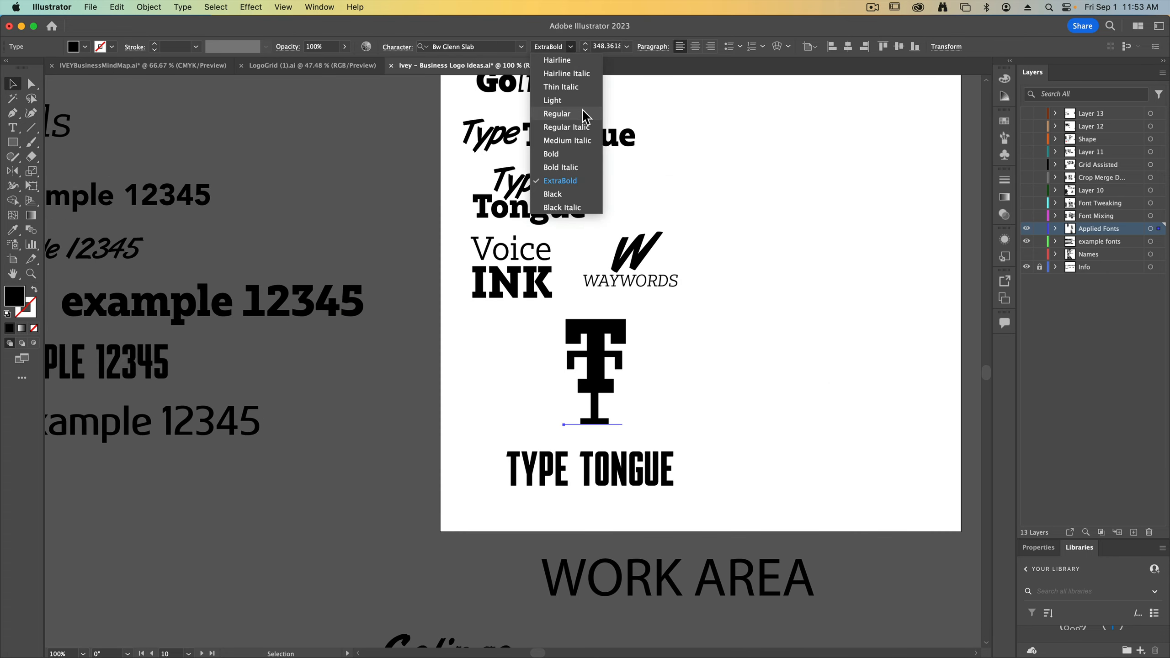
pyautogui.click(553, 118)
pyautogui.press('Down')
pyautogui.press('Down')
pyautogui.press('Down')
# Group the two overlapping Ts and move the monogram left beneath Voice INK
pyautogui.moveTo(677, 392); pyautogui.dragTo(569, 424)
pyautogui.press('super+g')
pyautogui.moveTo(594, 371); pyautogui.dragTo(510, 376)
# Try TYPE TONGUE beside the T monogram in the Carthage Pro example style, and delete that text
pyautogui.scroll(-1, 567, 429)
pyautogui.moveTo(630, 478); pyautogui.dragTo(657, 423)
pyautogui.moveTo(704, 438); pyautogui.dragTo(647, 423)
pyautogui.moveTo(630, 413); pyautogui.dragTo(631, 425)
pyautogui.click(13, 230)
pyautogui.click(198, 418)
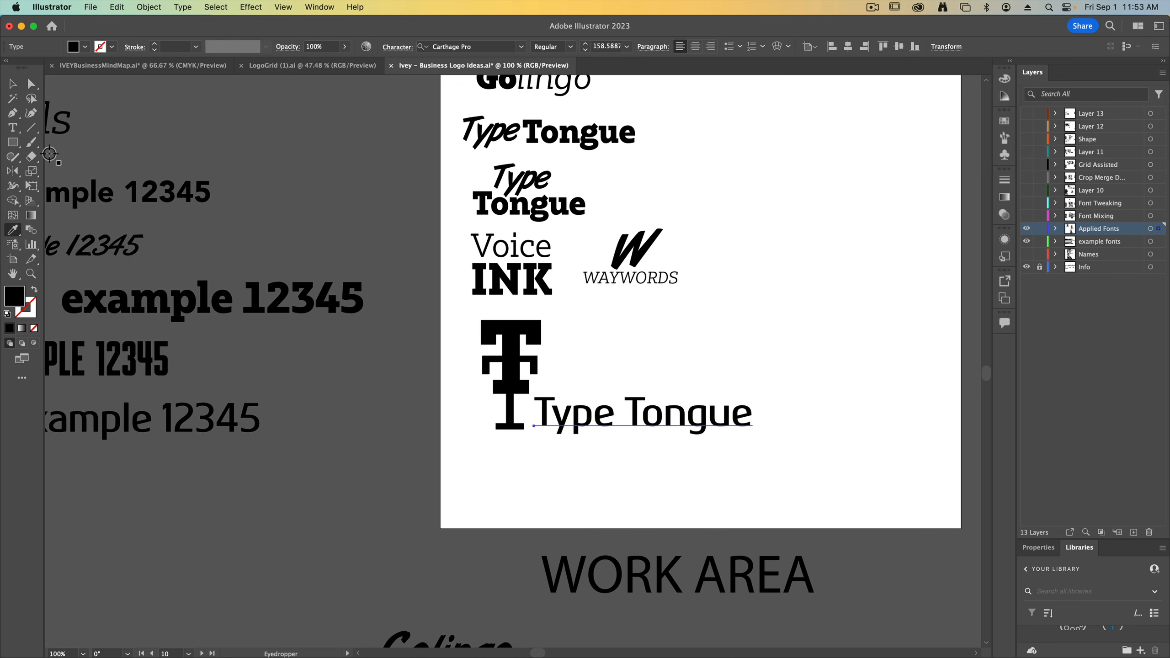
pyautogui.click(12, 84)
pyautogui.press('Delete')
# Copy IDIOM from the name list onto the artboard's lower area and duplicate it
pyautogui.moveTo(193, 249); pyautogui.dragTo(462, 358)
pyautogui.keyDown('alt'); pyautogui.moveTo(203, 93); pyautogui.dragTo(924, 573); pyautogui.keyUp('alt')
pyautogui.moveTo(825, 486); pyautogui.dragTo(520, 411)
pyautogui.keyDown('alt'); pyautogui.moveTo(647, 471); pyautogui.dragTo(664, 405); pyautogui.keyUp('alt')
# Replace one IDIOM copy's text with the letter I and place it beside the remaining IDIOM
pyautogui.doubleClick(664, 403)
pyautogui.write('I')
pyautogui.click(13, 84)
pyautogui.keyDown('alt'); pyautogui.keyDown('shift'); pyautogui.moveTo(606, 381); pyautogui.dragTo(622, 311); pyautogui.keyUp('shift'); pyautogui.keyUp('alt')
pyautogui.moveTo(604, 364); pyautogui.dragTo(576, 431)
# Try the ArtBrush example style on the single I, and match it to the heavy Bw Glenn Slab example instead
pyautogui.click(726, 433)
pyautogui.click(12, 230)
pyautogui.moveTo(300, 347); pyautogui.dragTo(415, 369)
pyautogui.click(149, 315)
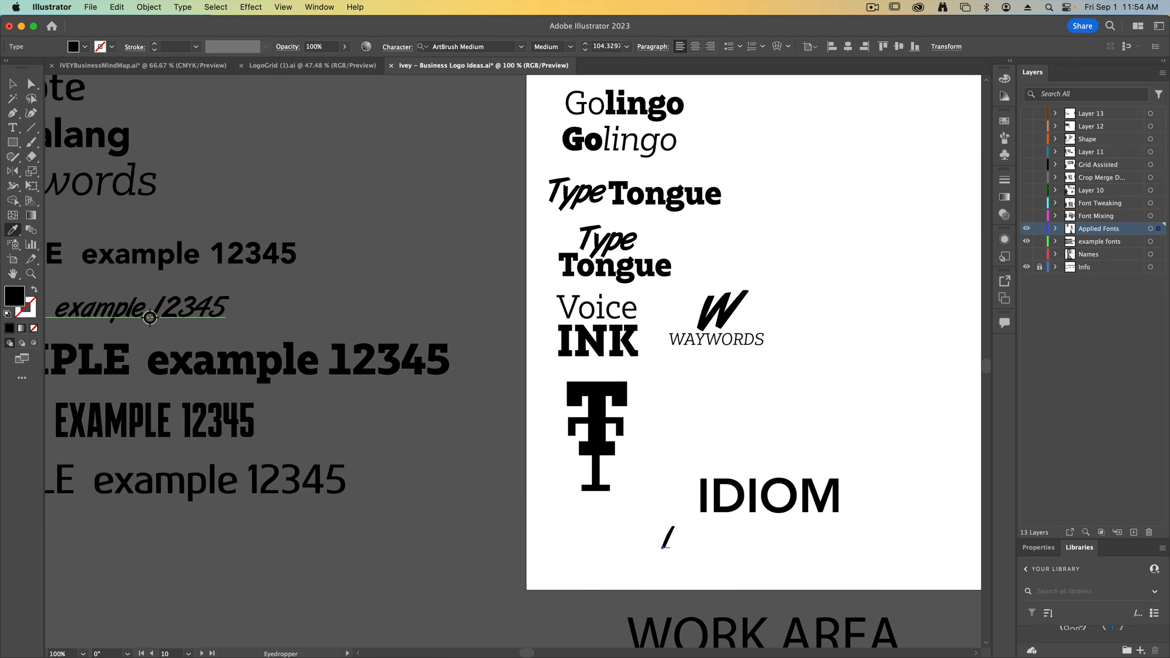
pyautogui.click(130, 369)
pyautogui.click(12, 84)
# Enlarge the slab I as an initial beside IDIOM, and scale the pair down to fit right of the T monogram
pyautogui.moveTo(691, 507); pyautogui.dragTo(547, 437)
pyautogui.keyDown('alt'); pyautogui.keyDown('shift'); pyautogui.moveTo(536, 439); pyautogui.dragTo(592, 388); pyautogui.keyUp('shift'); pyautogui.keyUp('alt')
pyautogui.moveTo(549, 411); pyautogui.dragTo(557, 379)
pyautogui.keyDown('shift'); pyautogui.click(645, 424); pyautogui.keyUp('shift')
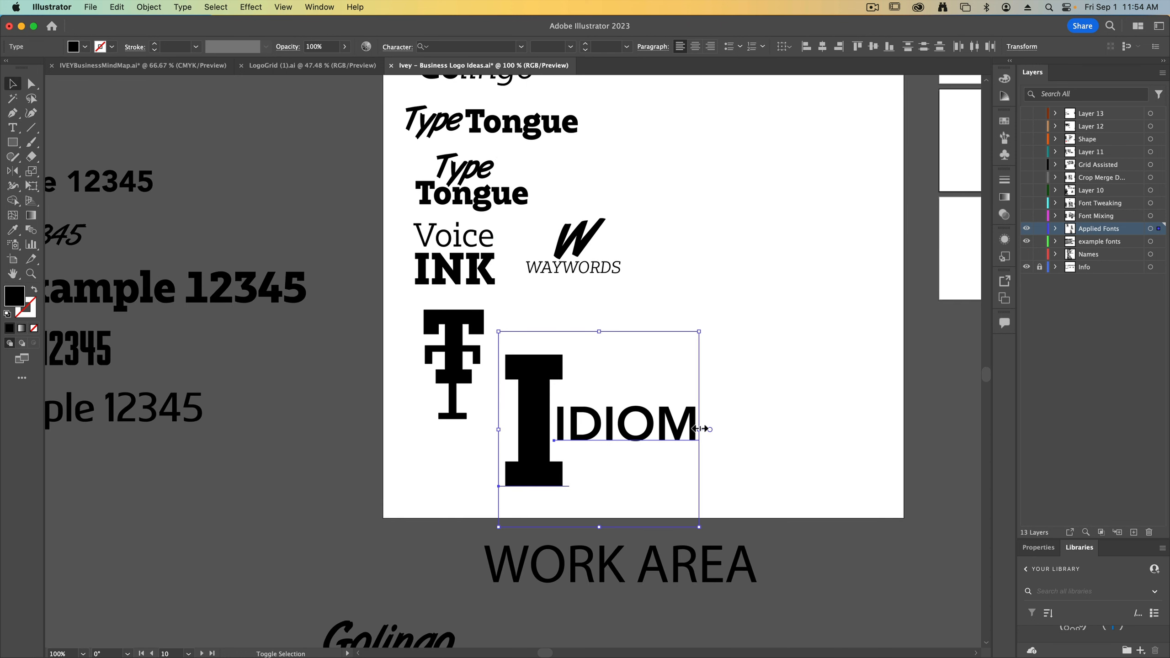
pyautogui.keyDown('alt'); pyautogui.keyDown('shift'); pyautogui.moveTo(701, 429); pyautogui.dragTo(654, 430); pyautogui.keyUp('shift'); pyautogui.keyUp('alt')
pyautogui.moveTo(620, 434); pyautogui.dragTo(606, 369)
pyautogui.click(693, 417)
# Duplicate the stacked Voice INK into the empty area below the IDIOM lockup
pyautogui.moveTo(230, 240)
pyautogui.mouseDown()
pyautogui.moveTo(628, 394)
pyautogui.moveTo(267, 324)
pyautogui.mouseUp()
pyautogui.click(446, 295)
pyautogui.moveTo(446, 365)
pyautogui.keyDown('alt'); pyautogui.mouseDown()
pyautogui.moveTo(644, 543)
pyautogui.moveTo(560, 566)
pyautogui.mouseUp(); pyautogui.keyUp('alt')
pyautogui.press('super+equal')
pyautogui.press('super+equal')
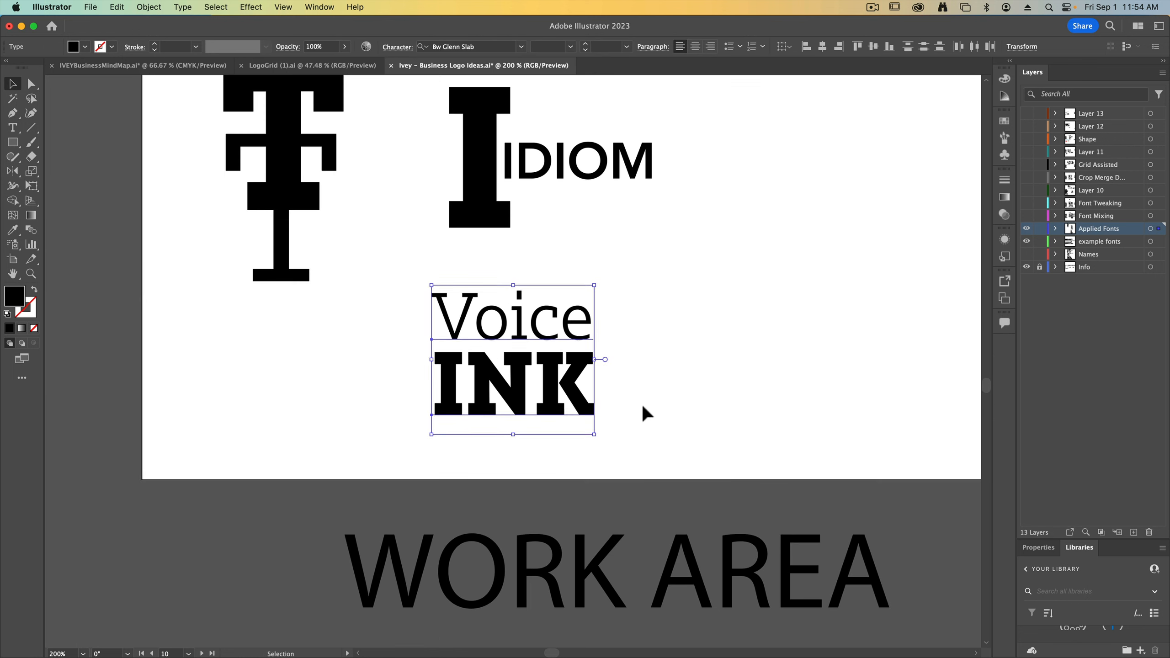
# Reduce INK in the duplicated Voice INK to 90 pt
pyautogui.click(641, 401)
pyautogui.click(504, 404)
pyautogui.click(585, 50)
pyautogui.keyDown('shift'); pyautogui.click(585, 50); pyautogui.keyUp('shift')
pyautogui.keyDown('shift'); pyautogui.click(585, 50); pyautogui.keyUp('shift')
pyautogui.keyDown('shift'); pyautogui.click(585, 49); pyautogui.keyUp('shift')
pyautogui.keyDown('shift'); pyautogui.click(585, 49); pyautogui.keyUp('shift')
pyautogui.keyDown('shift'); pyautogui.click(585, 50); pyautogui.keyUp('shift')
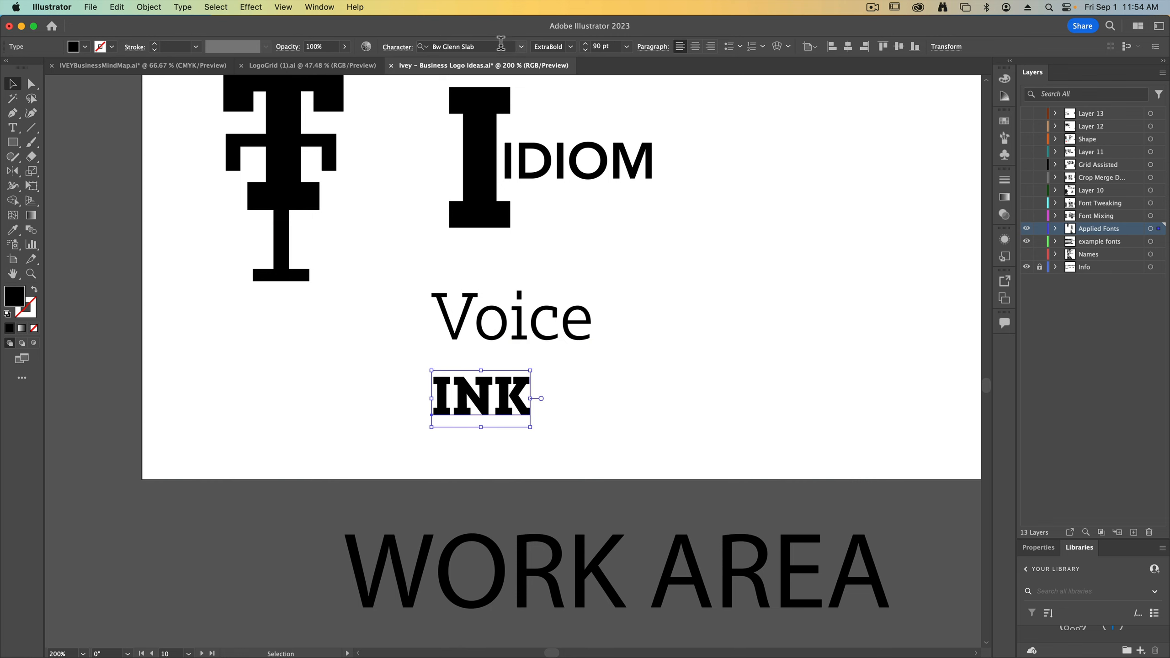
# Widen the tracking of the small INK past 450 and center it closely beneath Voice
pyautogui.click(400, 47)
pyautogui.keyDown('shift'); pyautogui.click(362, 116); pyautogui.keyUp('shift')
pyautogui.keyDown('shift'); pyautogui.click(362, 116); pyautogui.keyUp('shift')
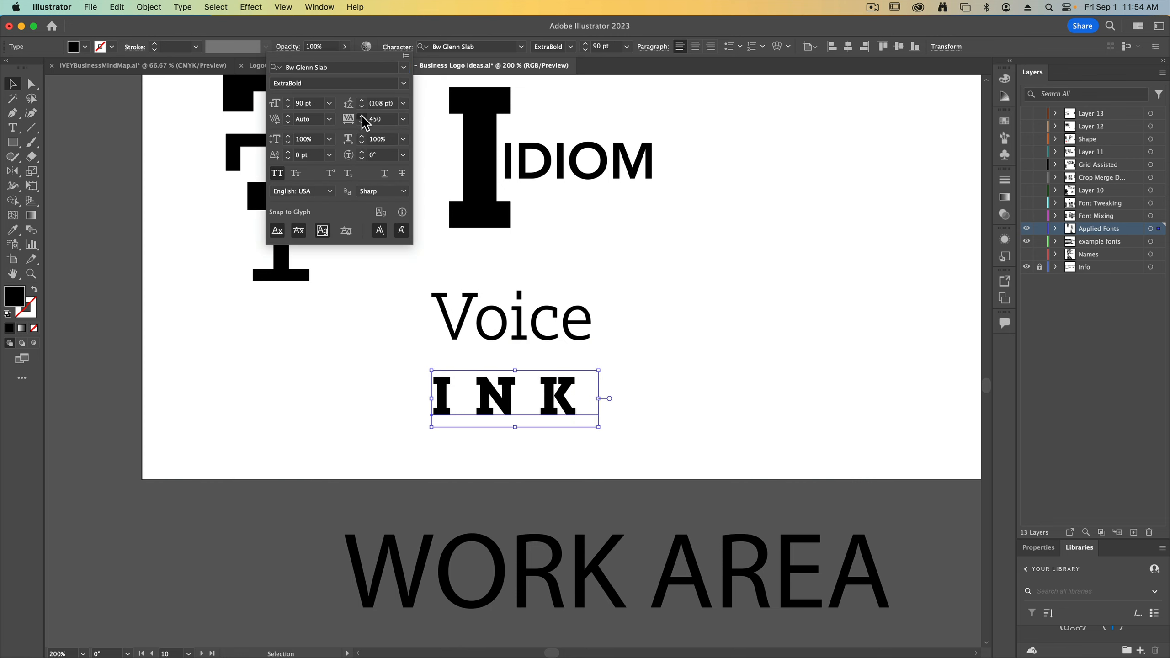
pyautogui.moveTo(585, 388); pyautogui.dragTo(591, 369)
pyautogui.click(659, 381)
# Draw a horizontal line about 4.8 in long between Voice and INK and thicken its stroke
pyautogui.press('\\')
pyautogui.keyDown('shift'); pyautogui.moveTo(417, 349); pyautogui.dragTo(616, 362); pyautogui.keyUp('shift')
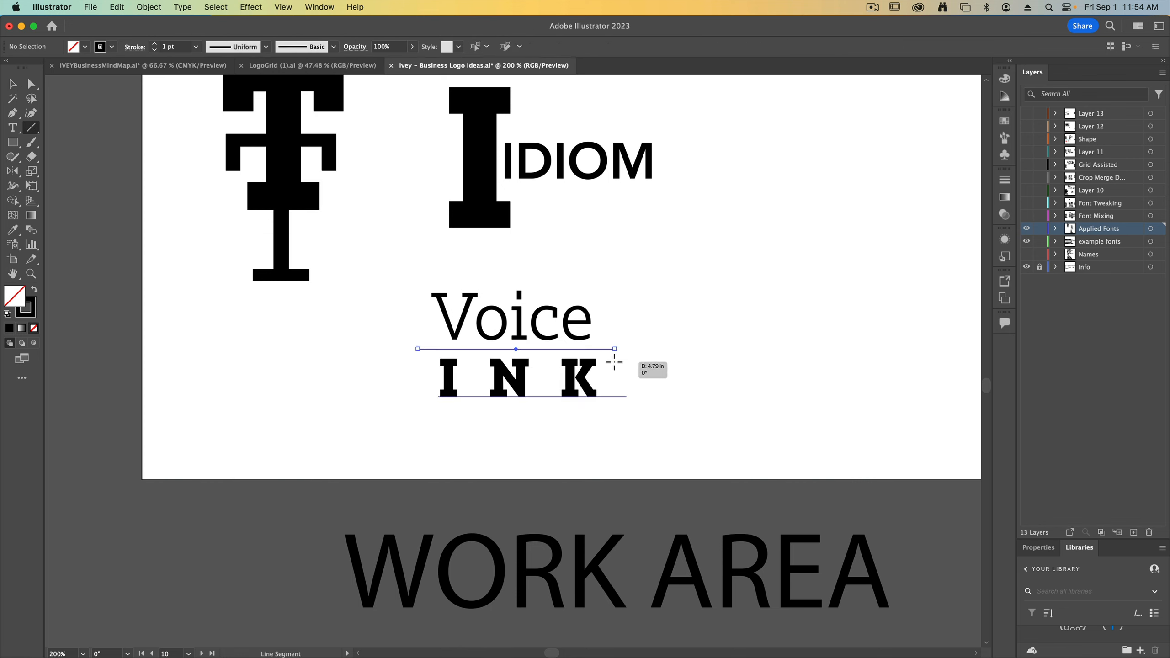
pyautogui.click(155, 44)
pyautogui.click(155, 44)
pyautogui.click(155, 44)
pyautogui.click(155, 44)
# Move Voice, the line and INK together beneath the T monogram and group them
pyautogui.press('v')
pyautogui.moveTo(397, 286); pyautogui.dragTo(613, 408)
pyautogui.moveTo(546, 333); pyautogui.dragTo(303, 369)
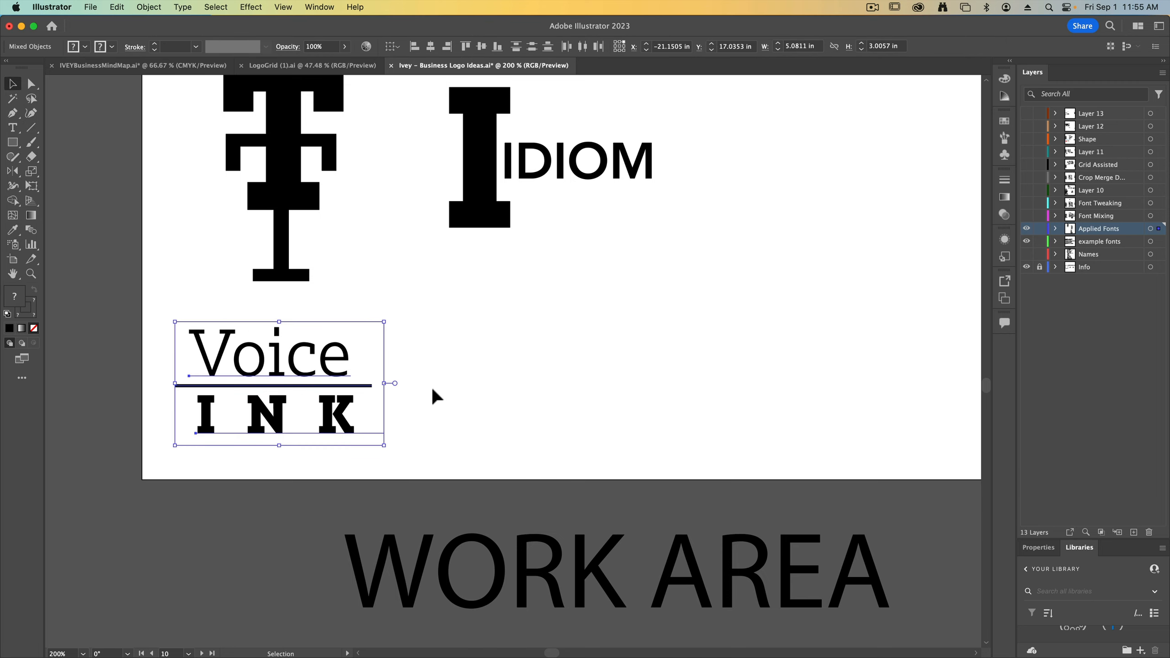
pyautogui.press('super+g')
# Copy Terralingua from the name list onto the artboard to the right of the lined Voice INK lockup
pyautogui.press('super+minus')
pyautogui.press('super+minus')
pyautogui.moveTo(422, 342)
pyautogui.mouseDown()
pyautogui.moveTo(496, 400)
pyautogui.moveTo(698, 632)
pyautogui.mouseUp()
pyautogui.click(342, 251)
pyautogui.moveTo(393, 196); pyautogui.dragTo(414, 382)
pyautogui.keyDown('alt'); pyautogui.moveTo(254, 159); pyautogui.dragTo(570, 419); pyautogui.keyUp('alt')
pyautogui.moveTo(560, 487); pyautogui.dragTo(152, 194)
pyautogui.moveTo(162, 126); pyautogui.dragTo(587, 538)
pyautogui.press('super+plus')
pyautogui.press('super+plus')
pyautogui.press('t')
pyautogui.moveTo(496, 361); pyautogui.dragTo(324, 363)
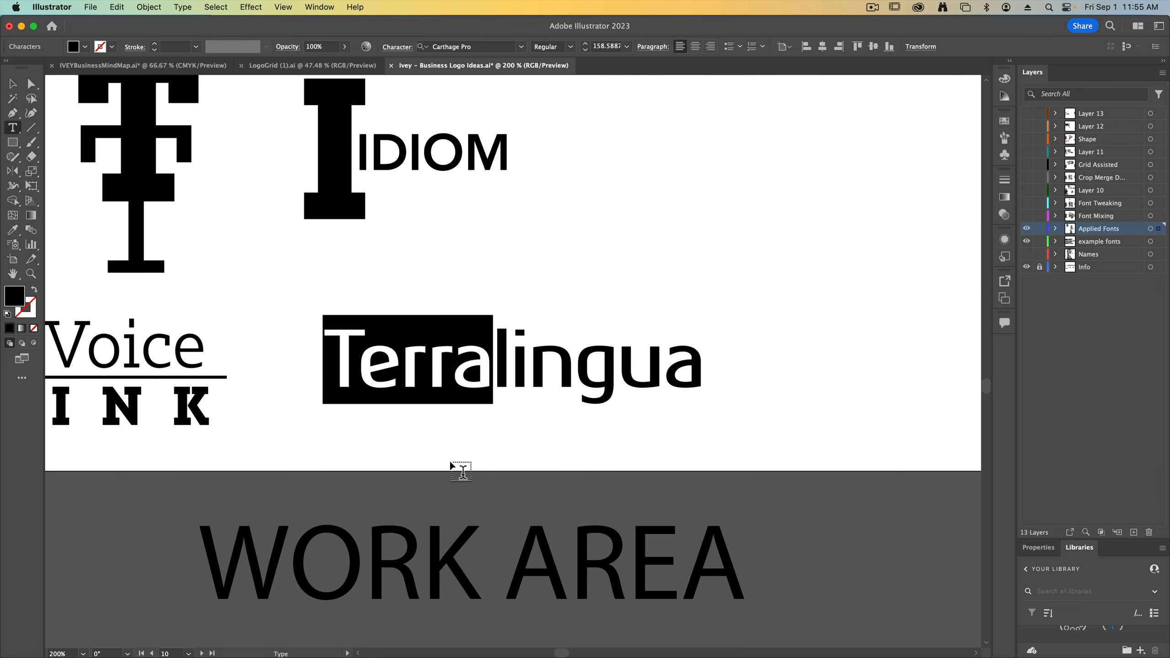
pyautogui.doubleClick(533, 382)
pyautogui.press('super+minus')
pyautogui.press('super+minus')
# Match Terralingua on the artboard to the Avenir Black example text and set it in all caps
pyautogui.click(12, 84)
pyautogui.press('i')
pyautogui.moveTo(93, 186); pyautogui.dragTo(258, 288)
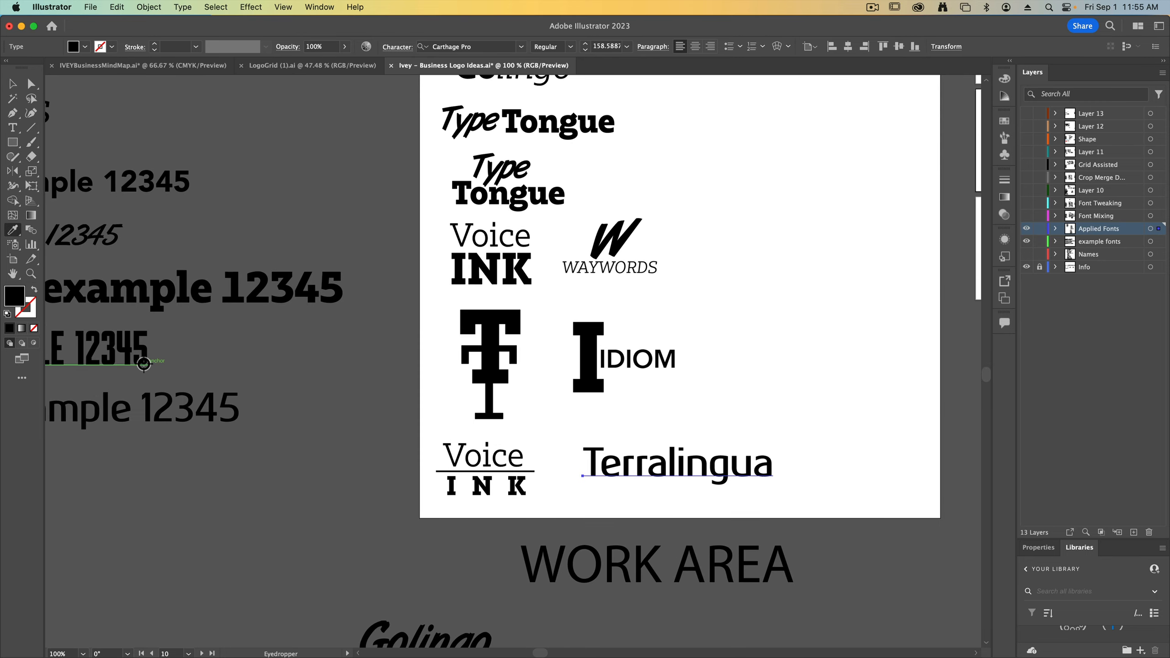
pyautogui.click(135, 353)
pyautogui.click(103, 178)
pyautogui.click(12, 84)
pyautogui.click(397, 46)
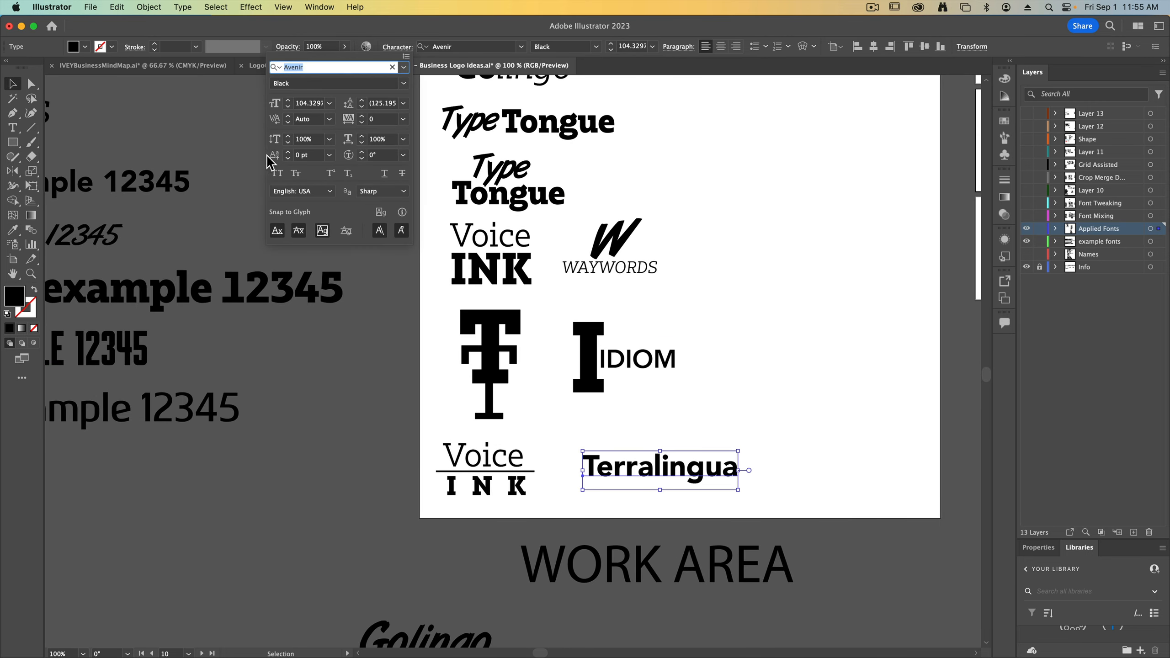
pyautogui.click(282, 173)
# Set the LINGUA part of TERRALINGUA to Avenir Light Oblique
pyautogui.press('t')
pyautogui.moveTo(663, 455); pyautogui.dragTo(895, 437)
pyautogui.click(597, 47)
pyautogui.click(589, 75)
pyautogui.click(668, 407)
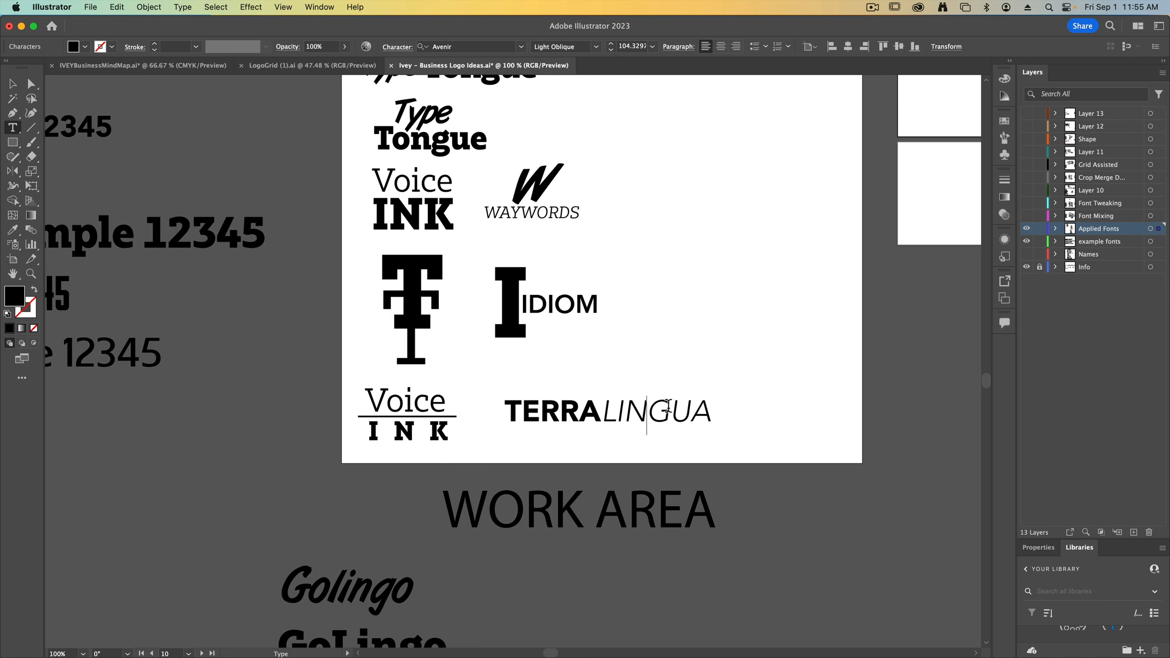
# Move TERRALINGUA slightly left and down, lining its left edge up with the IDIOM lockup
pyautogui.click(12, 84)
pyautogui.moveTo(572, 417); pyautogui.dragTo(492, 409)
pyautogui.moveTo(493, 409); pyautogui.dragTo(483, 418)
pyautogui.click(514, 336)
# Copy avinote from the name list onto the artboard's upper-right area and enlarge its note part to about 275 pt
pyautogui.moveTo(525, 358); pyautogui.dragTo(617, 443)
pyautogui.press('super+minus')
pyautogui.moveTo(399, 342); pyautogui.dragTo(373, 398)
pyautogui.moveTo(160, 221); pyautogui.dragTo(786, 265)
pyautogui.press('t')
pyautogui.press('super+shift+period')
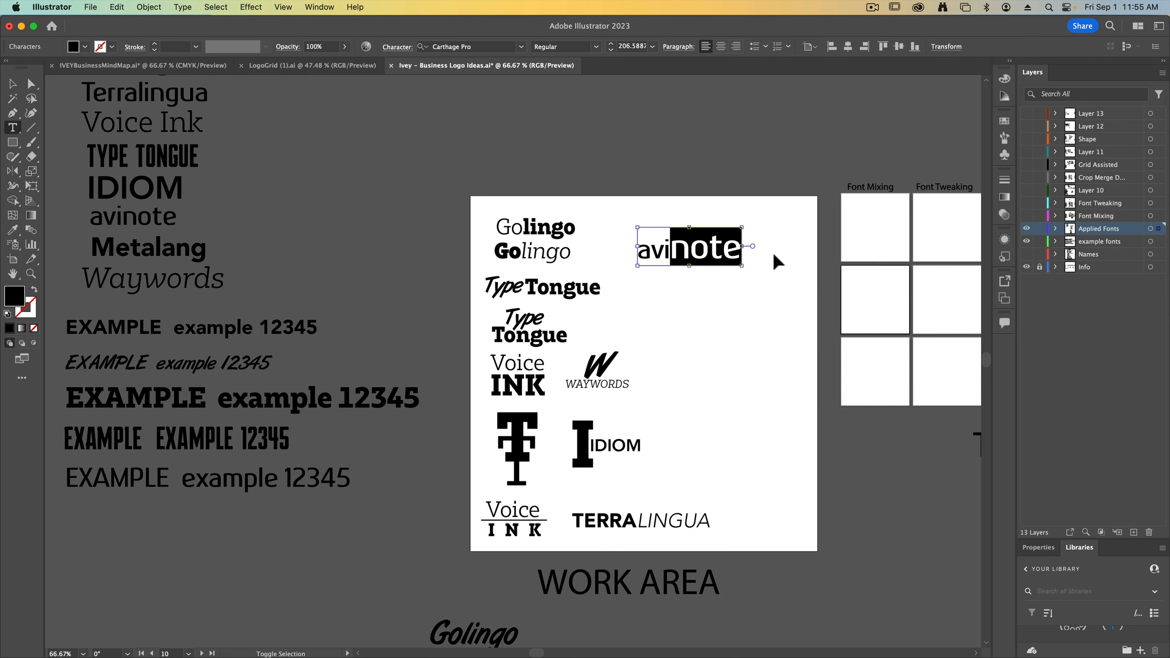
pyautogui.click(782, 261)
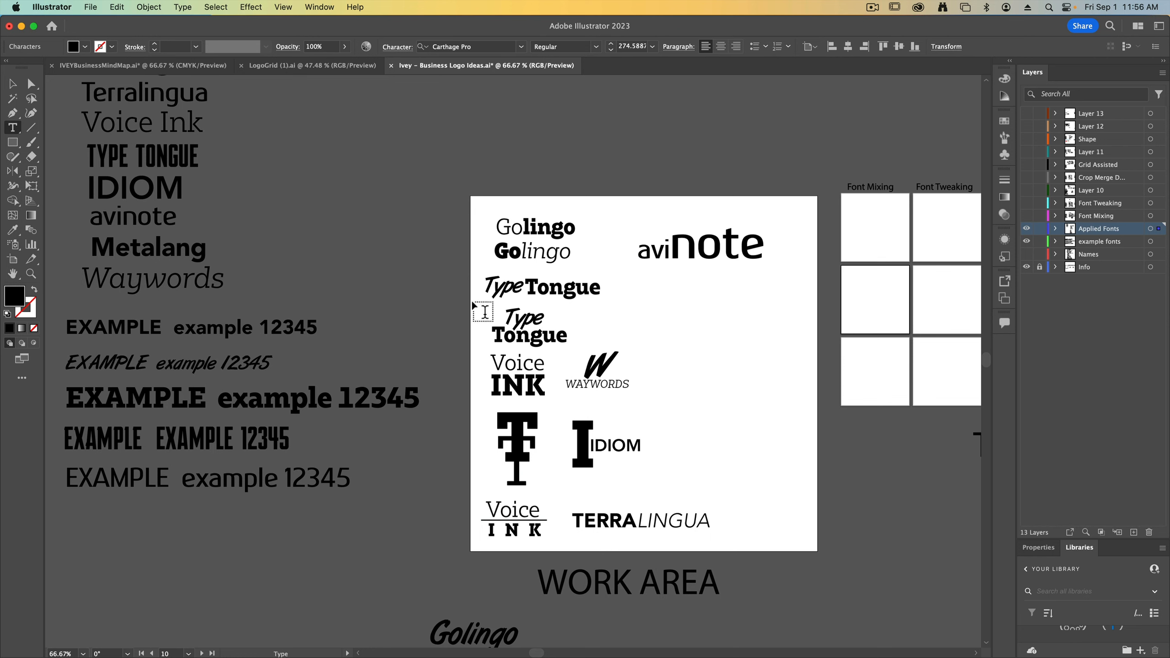
# Move avinote slightly left on the artboard, closer to the Golingo lockups
pyautogui.click(16, 85)
pyautogui.moveTo(731, 249); pyautogui.dragTo(687, 245)
pyautogui.click(695, 355)
pyautogui.hscroll(2, 194, 259)
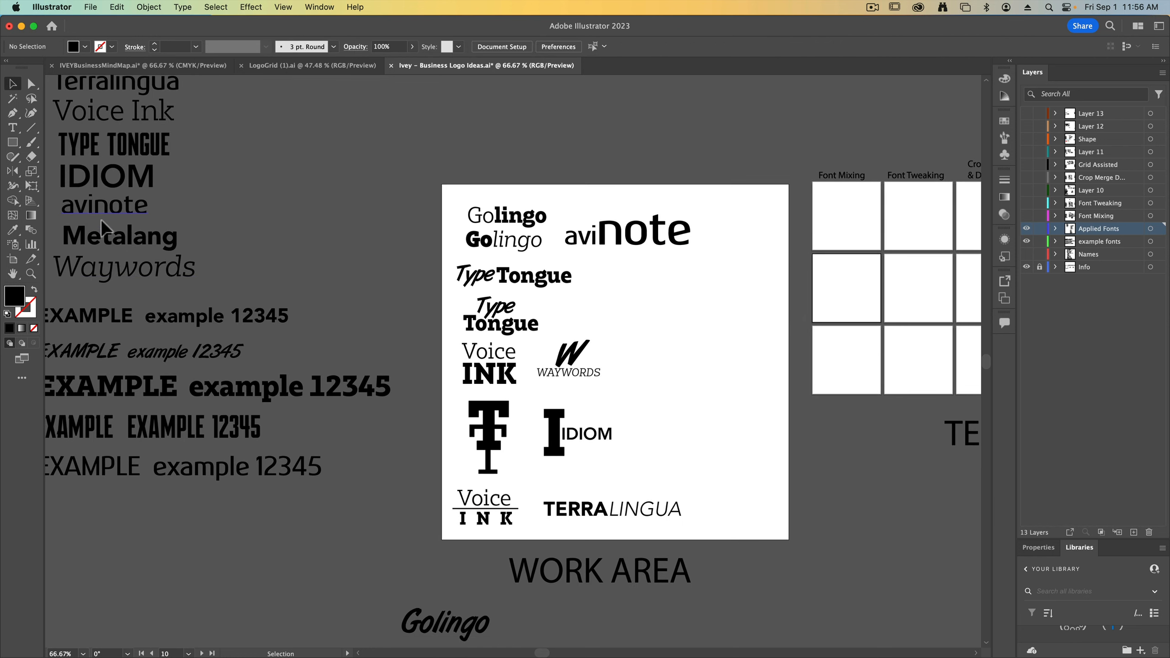
# Copy the script Golingo from the name list onto the artboard's empty right side and match it to the Avenir Black example text
pyautogui.scroll(4, 102, 227)
pyautogui.moveTo(115, 97); pyautogui.dragTo(701, 383)
pyautogui.press('i')
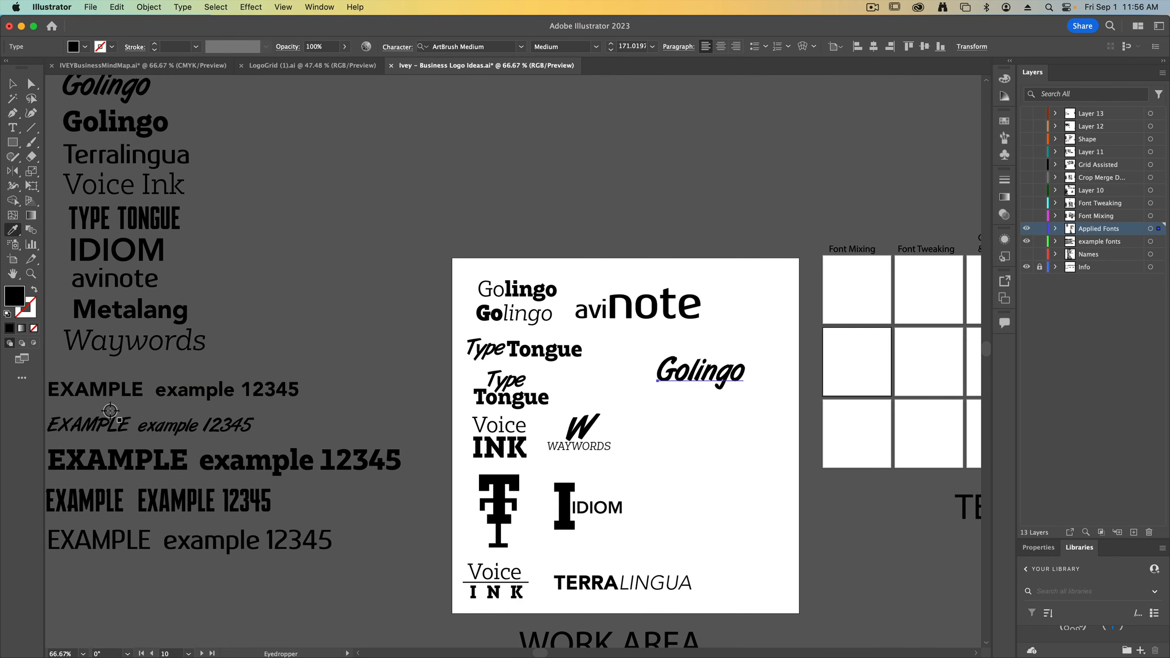
pyautogui.click(107, 392)
# Set the letters of the new Golingo to progressively lighter Avenir weights, from the heaviest at the G to the lightest at the end
pyautogui.click(13, 127)
pyautogui.moveTo(675, 375); pyautogui.dragTo(690, 269)
pyautogui.click(597, 46)
pyautogui.click(597, 47)
pyautogui.click(567, 194)
pyautogui.click(598, 47)
pyautogui.click(564, 141)
pyautogui.click(598, 47)
pyautogui.click(573, 102)
pyautogui.click(596, 48)
pyautogui.click(571, 87)
pyautogui.click(598, 47)
pyautogui.click(570, 61)
pyautogui.click(720, 363)
pyautogui.click(597, 47)
pyautogui.click(584, 75)
pyautogui.press('Escape')
# Adjust the letter spacing within the graduated-weight Golingo on the artboard
pyautogui.click(595, 219)
pyautogui.press('super+=')
pyautogui.click(705, 295)
pyautogui.moveTo(743, 295); pyautogui.dragTo(754, 296)
pyautogui.click(393, 49)
pyautogui.click(361, 121)
pyautogui.click(361, 121)
pyautogui.click(361, 122)
pyautogui.click(362, 122)
pyautogui.click(743, 373)
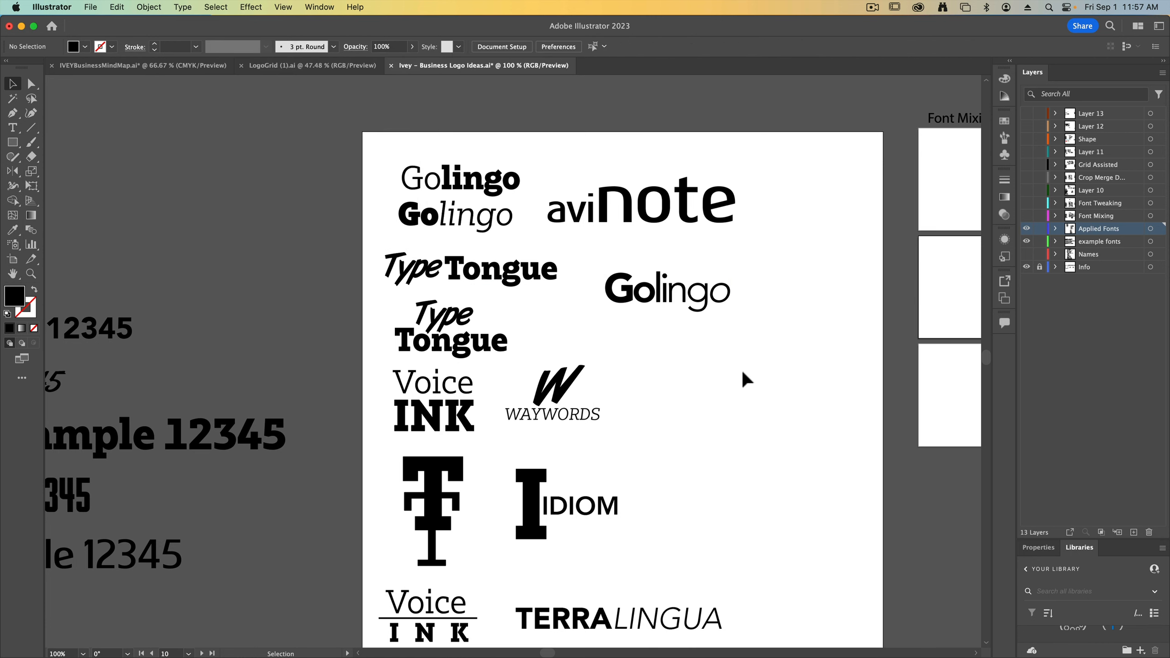
# Shift avinote right and slightly up, and nudge the topmost Golingo lockup slightly up and left
pyautogui.moveTo(743, 373); pyautogui.dragTo(635, 316)
pyautogui.moveTo(535, 225); pyautogui.dragTo(536, 230)
pyautogui.moveTo(520, 154); pyautogui.dragTo(559, 143)
pyautogui.moveTo(367, 123); pyautogui.dragTo(361, 113)
pyautogui.click(565, 329)
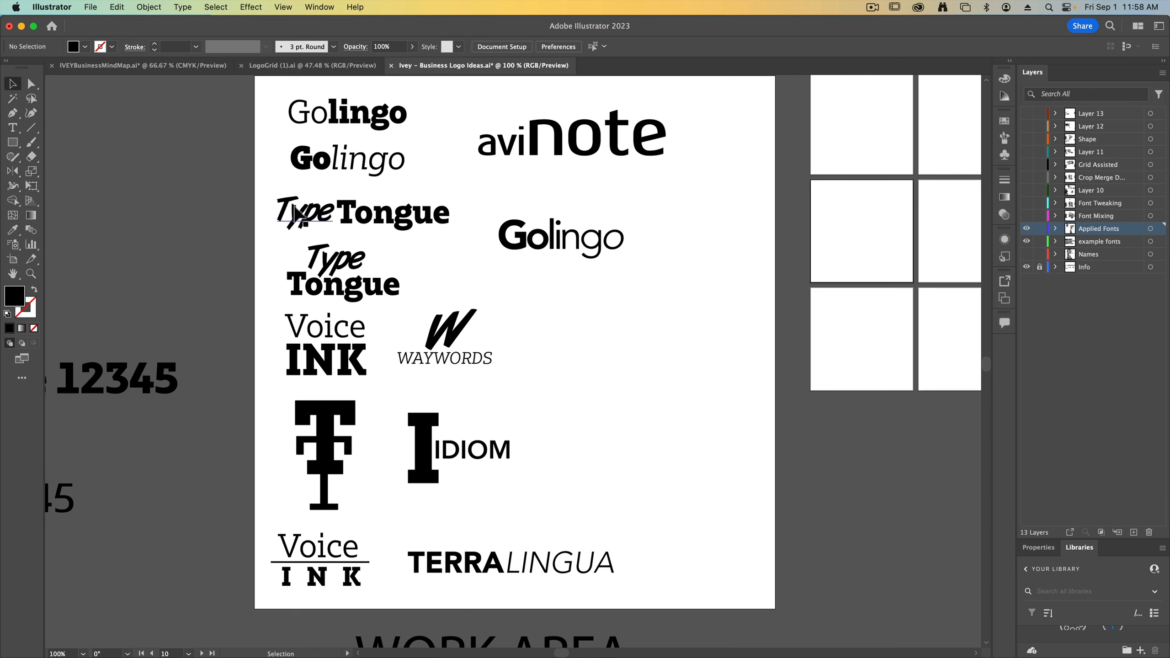
pyautogui.scroll(-1, 530, 323)
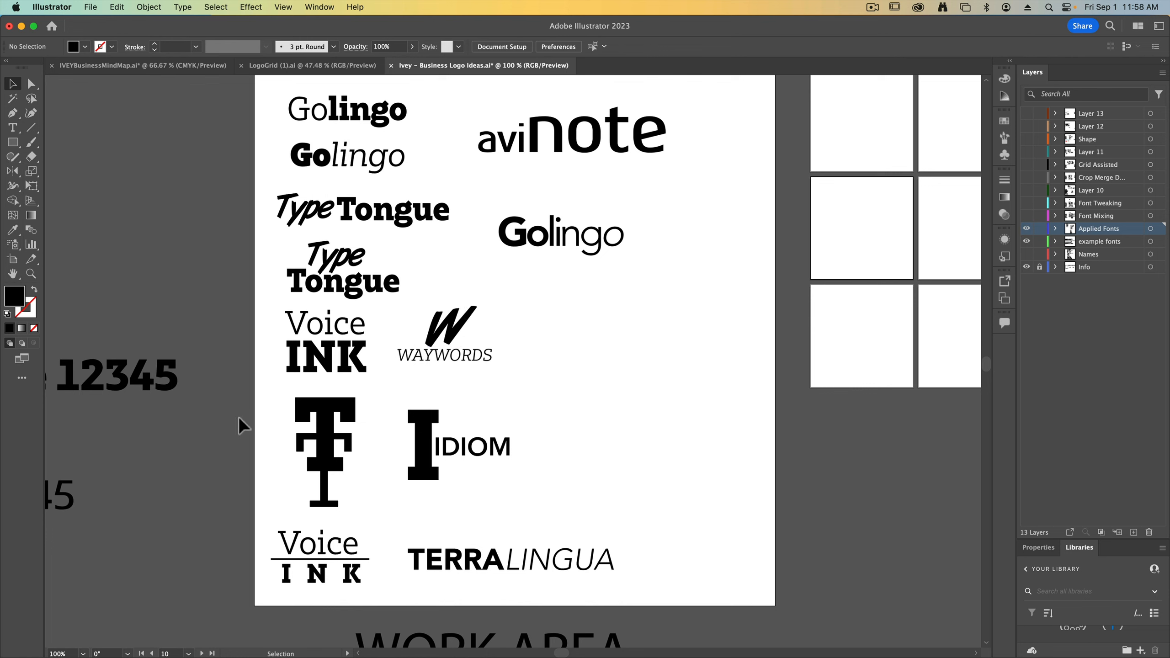
# Move the stacked T monogram out to the empty area beside IDIOM and back into the left column, slightly left of its original spot
pyautogui.moveTo(356, 483); pyautogui.dragTo(654, 429)
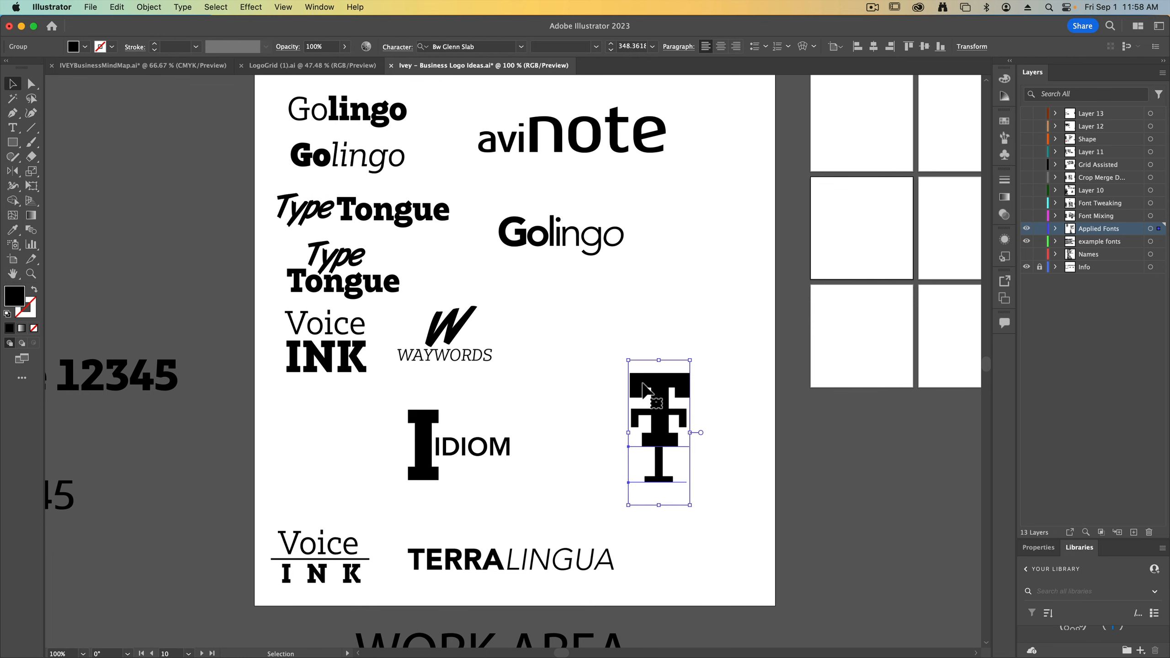
pyautogui.click(746, 447)
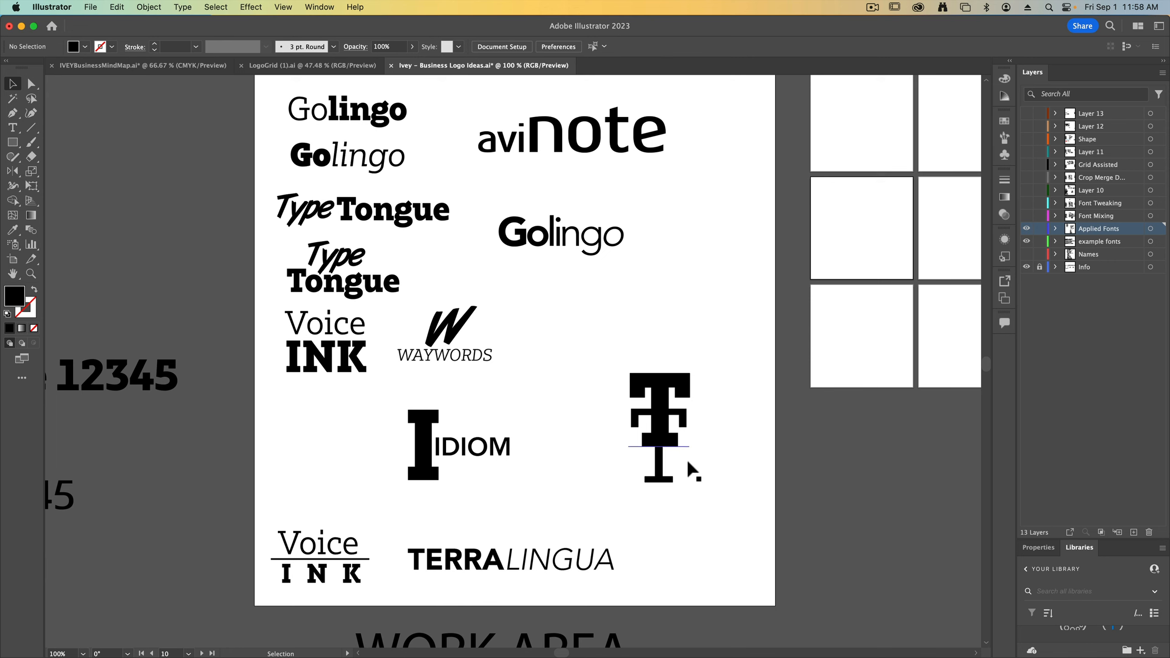
pyautogui.moveTo(651, 439); pyautogui.dragTo(300, 463)
pyautogui.click(652, 492)
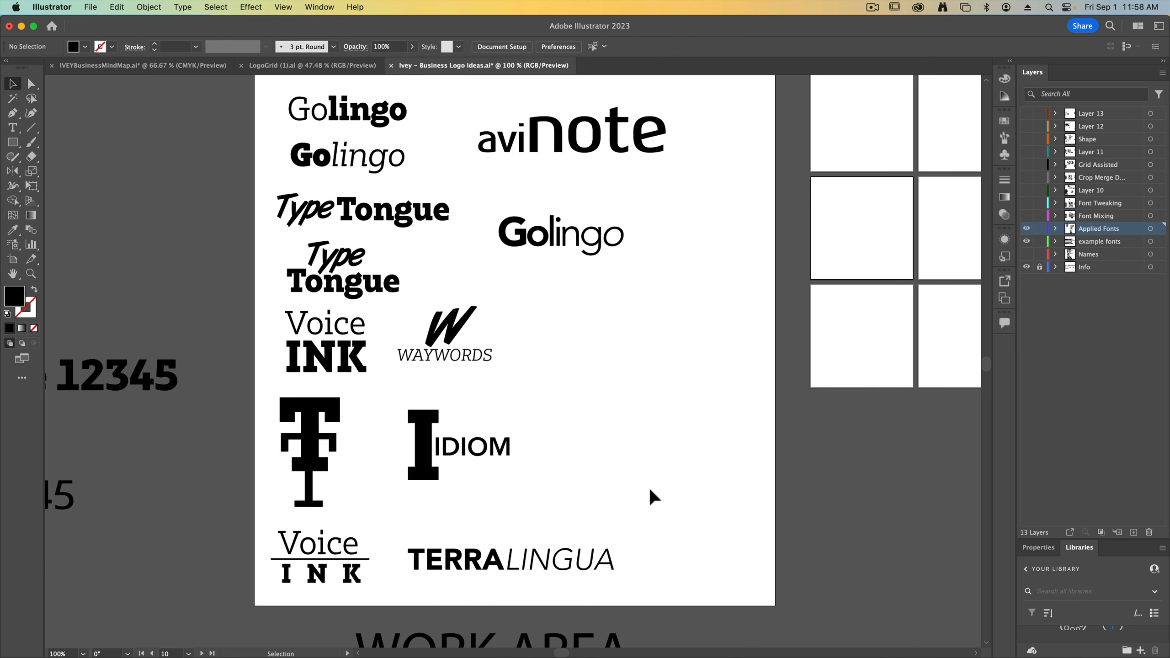
# Move the whole set of loose name variants from beneath the WORK AREA label up to the artboard's lower-right edge
pyautogui.press('super+minus')
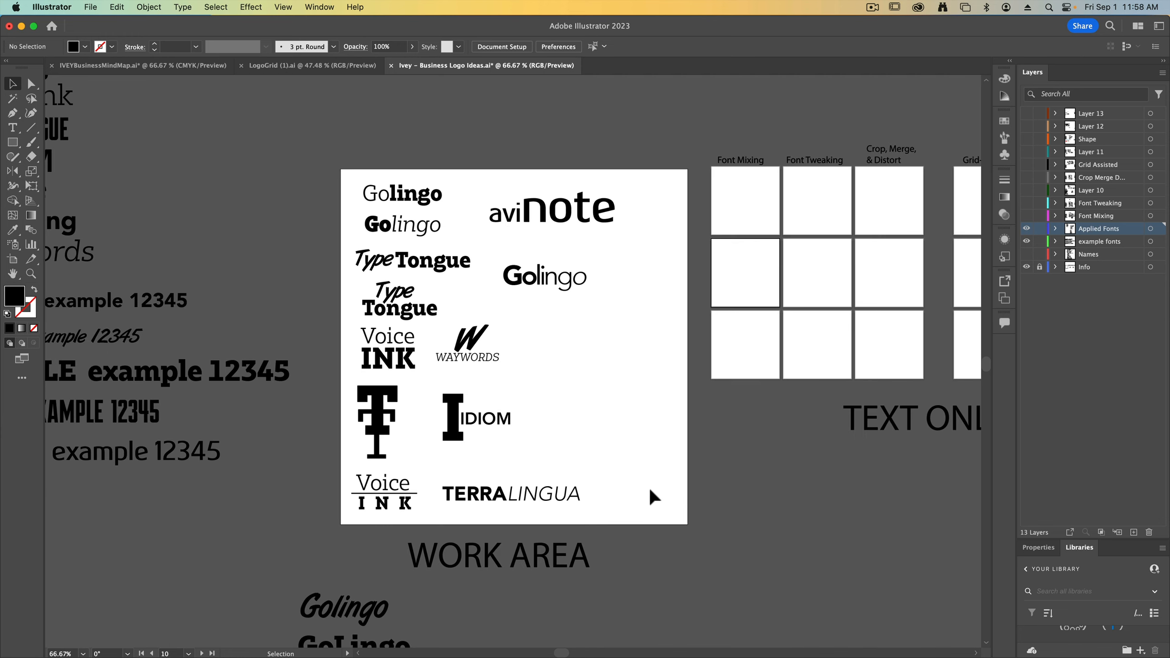
pyautogui.moveTo(560, 471); pyautogui.dragTo(587, 331)
pyautogui.moveTo(268, 451); pyautogui.dragTo(500, 650)
pyautogui.moveTo(505, 579); pyautogui.dragTo(476, 459)
pyautogui.scroll(5, 517, 445)
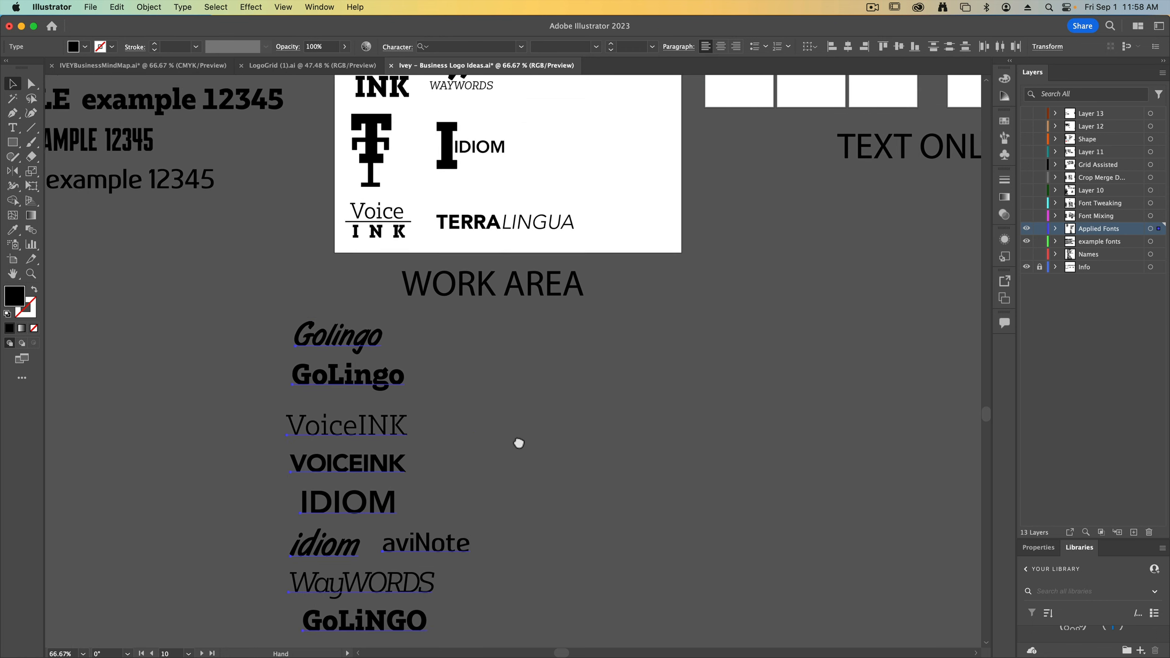
pyautogui.moveTo(318, 410); pyautogui.dragTo(643, 146)
pyautogui.moveTo(700, 210); pyautogui.dragTo(653, 411)
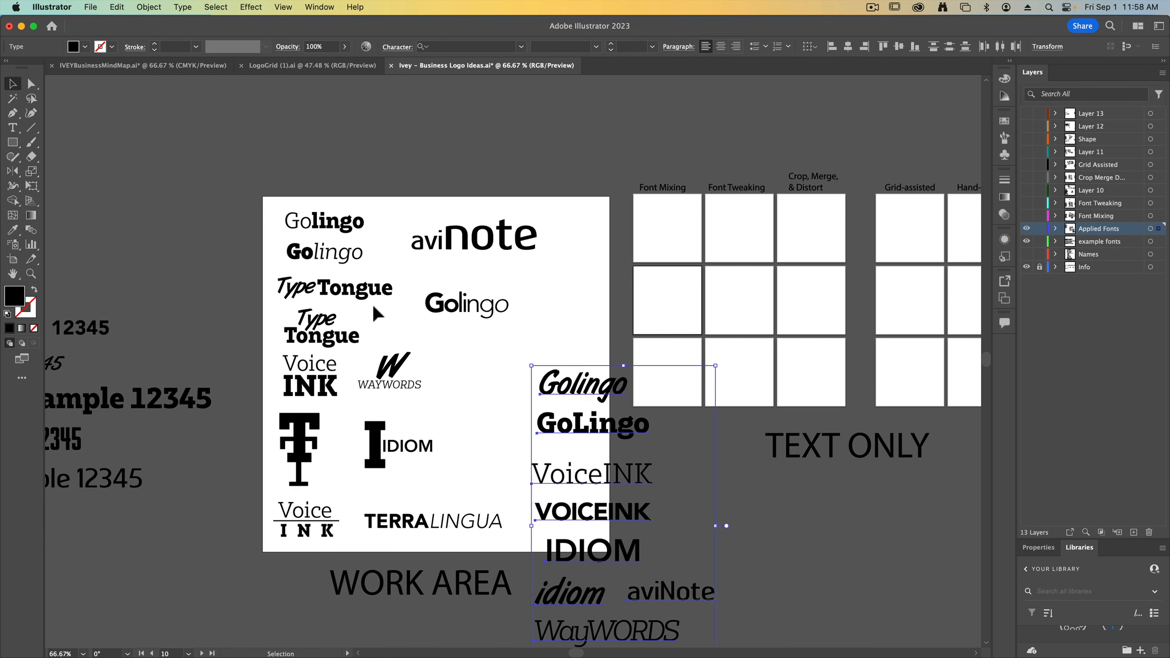
pyautogui.moveTo(597, 404); pyautogui.dragTo(611, 347)
pyautogui.click(499, 369)
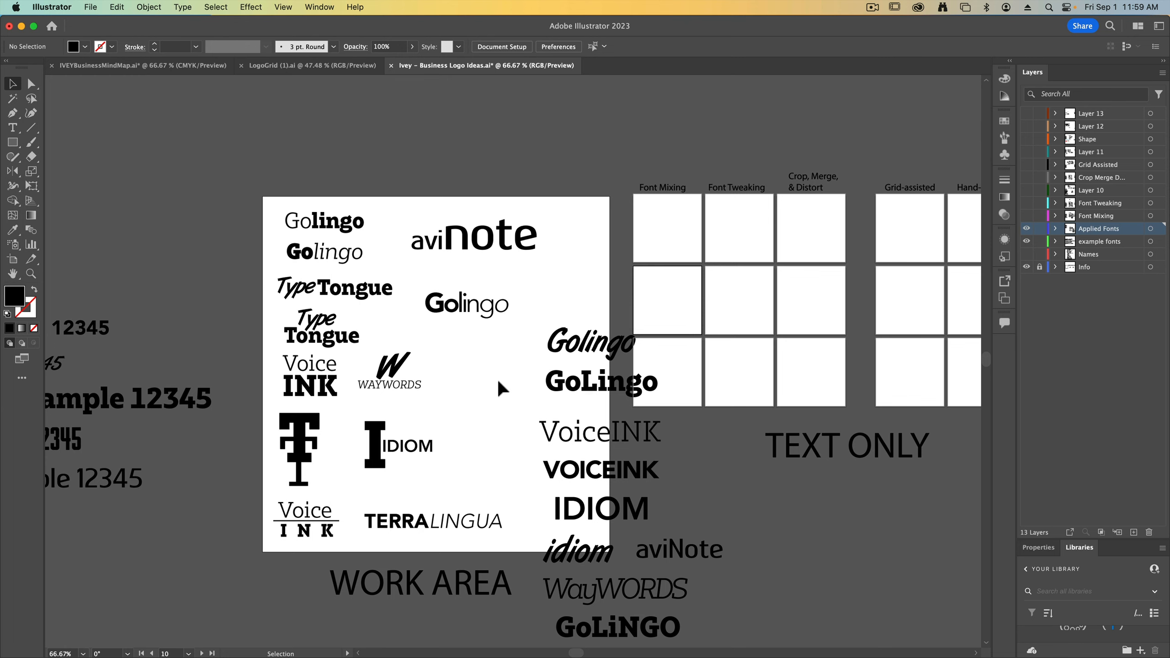
# Copy the stacked Type Tongue lockup into the first Font Mixing box, scaling and centering it to fit
pyautogui.moveTo(332, 339); pyautogui.dragTo(673, 243)
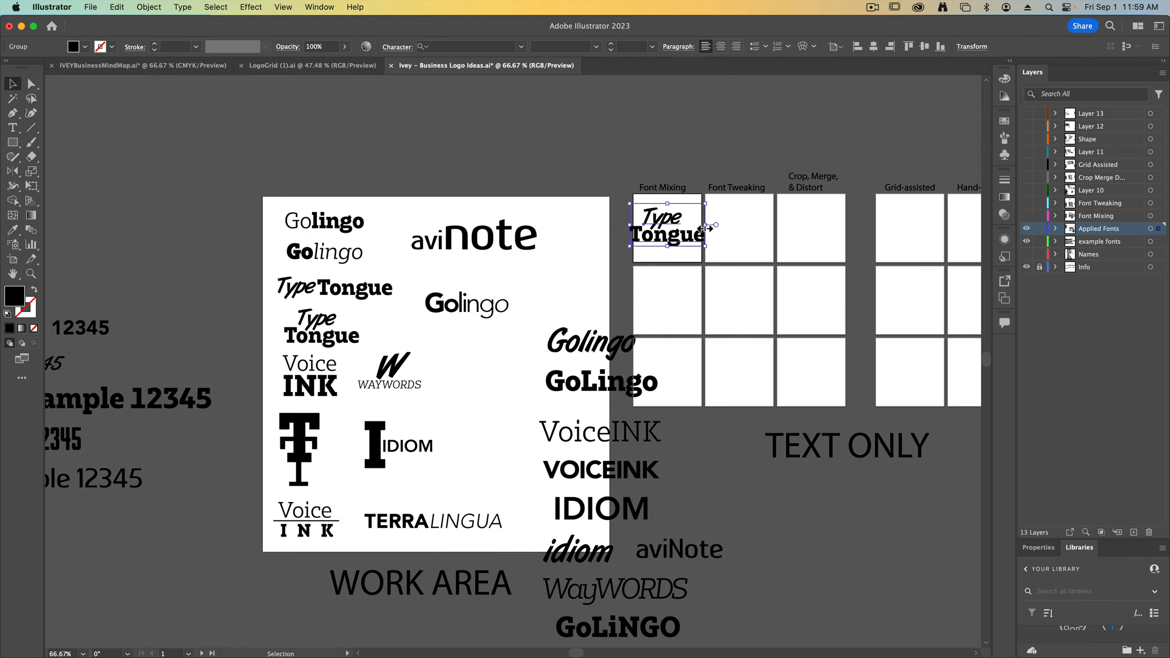
pyautogui.press('super+equal')
pyautogui.press('super+equal')
pyautogui.press('super+equal')
pyautogui.press('super+equal')
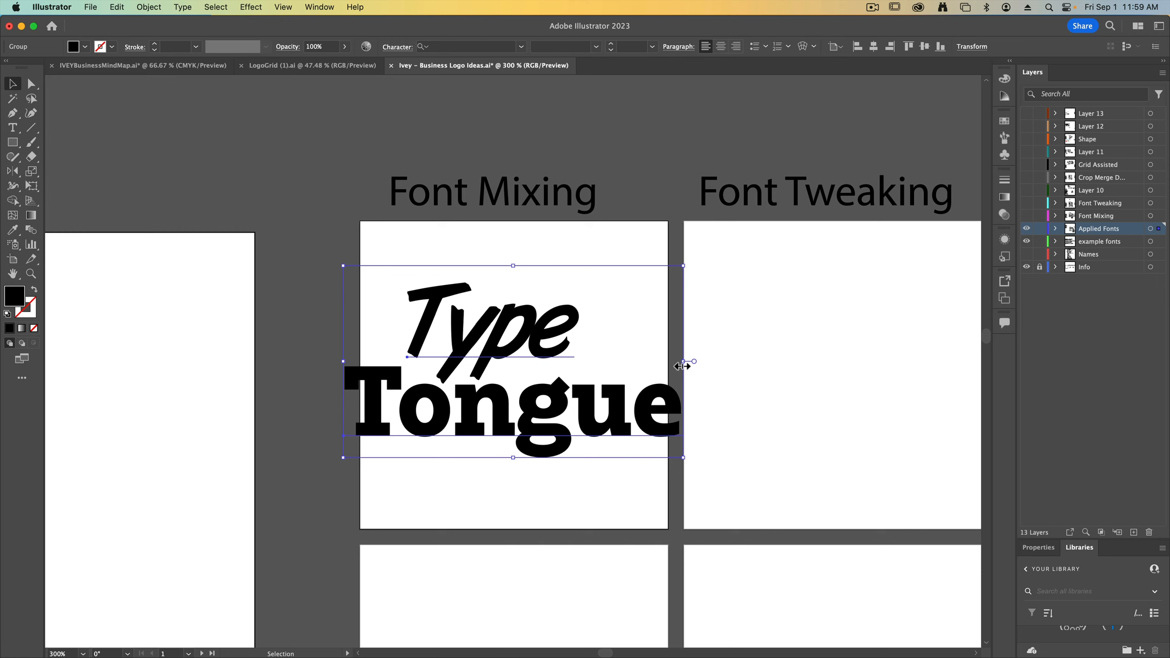
pyautogui.moveTo(684, 363); pyautogui.dragTo(620, 362)
pyautogui.moveTo(572, 392); pyautogui.dragTo(572, 397)
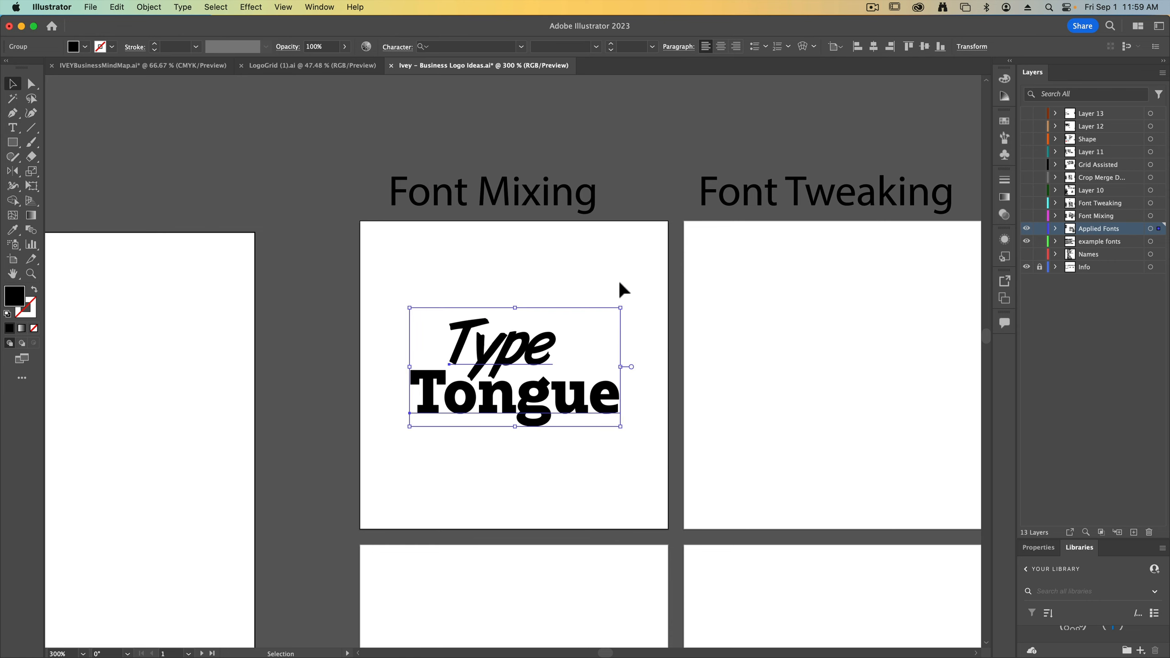
pyautogui.moveTo(620, 367)
pyautogui.mouseDown()
pyautogui.moveTo(687, 361)
pyautogui.moveTo(633, 364)
pyautogui.mouseUp()
pyautogui.click(617, 484)
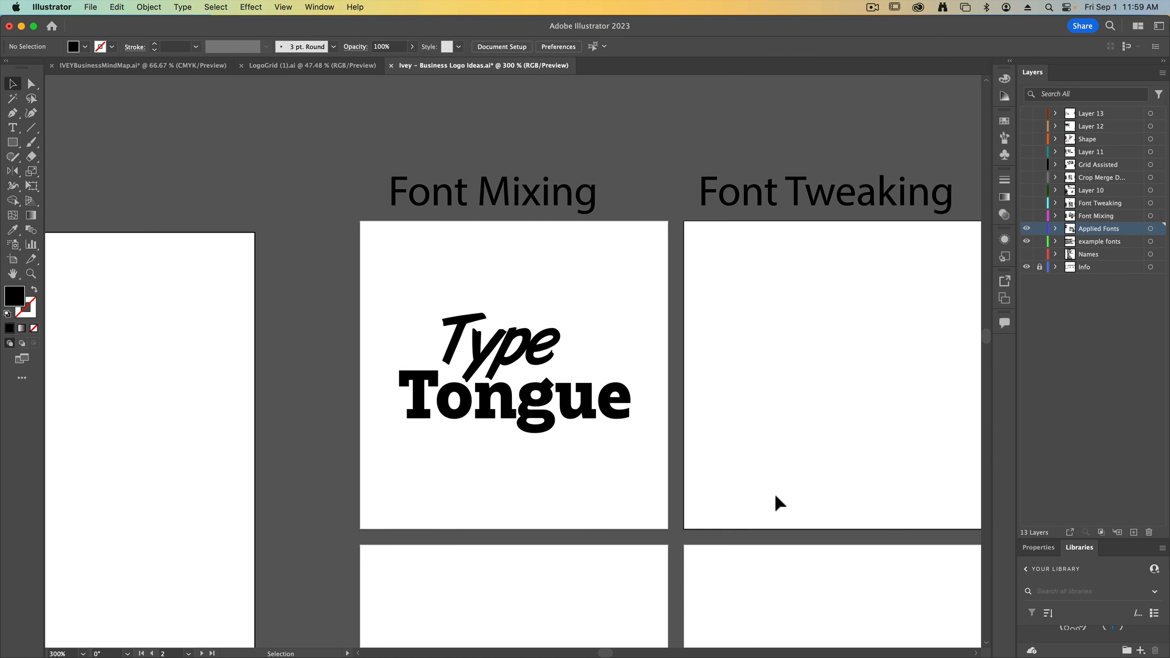
# Copy the stacked Voice INK lockup into the second Font Mixing box at a reduced size
pyautogui.press('super+minus')
pyautogui.press('super+minus')
pyautogui.press('super+minus')
pyautogui.press('super+minus')
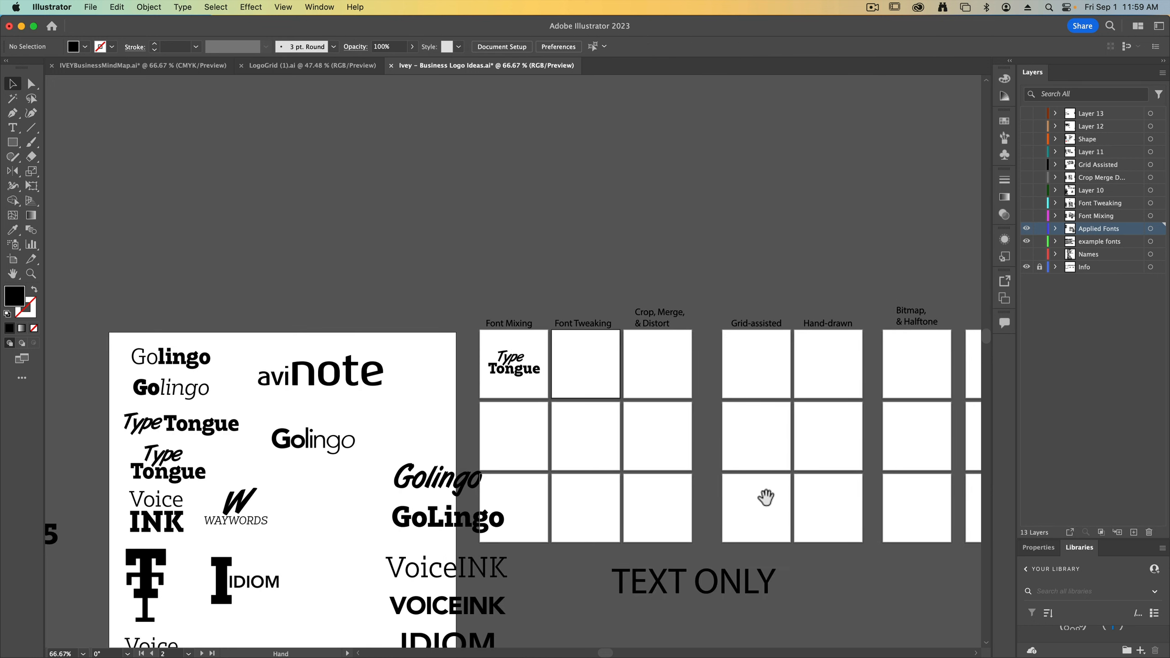
pyautogui.scroll(-5, 765, 496)
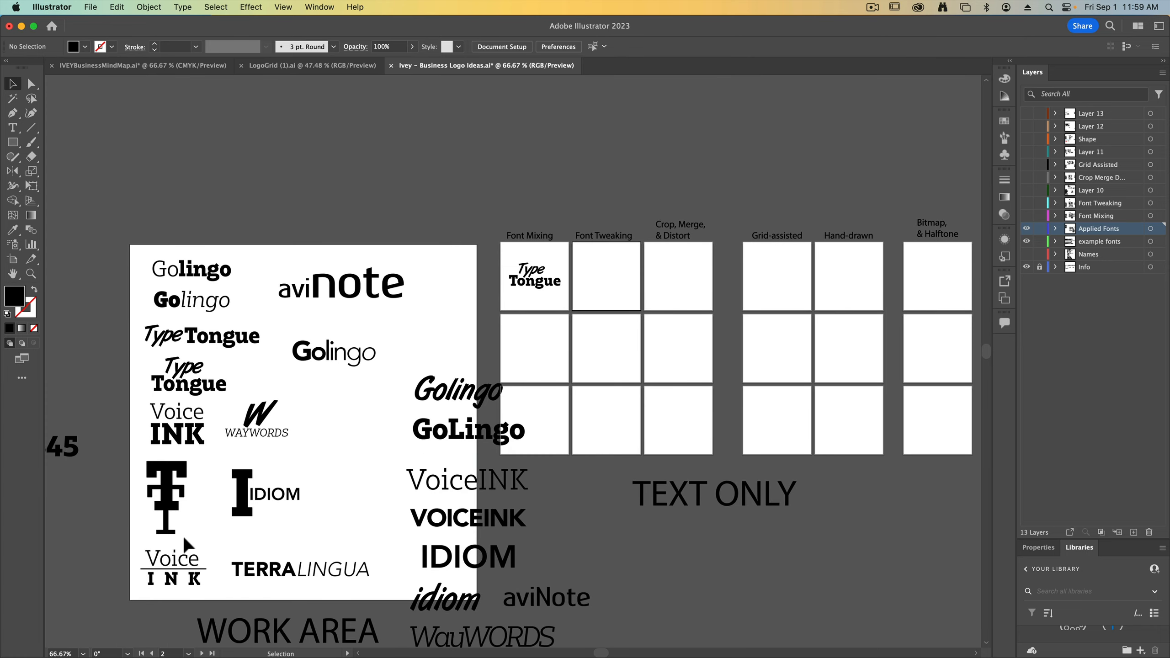
pyautogui.click(168, 431)
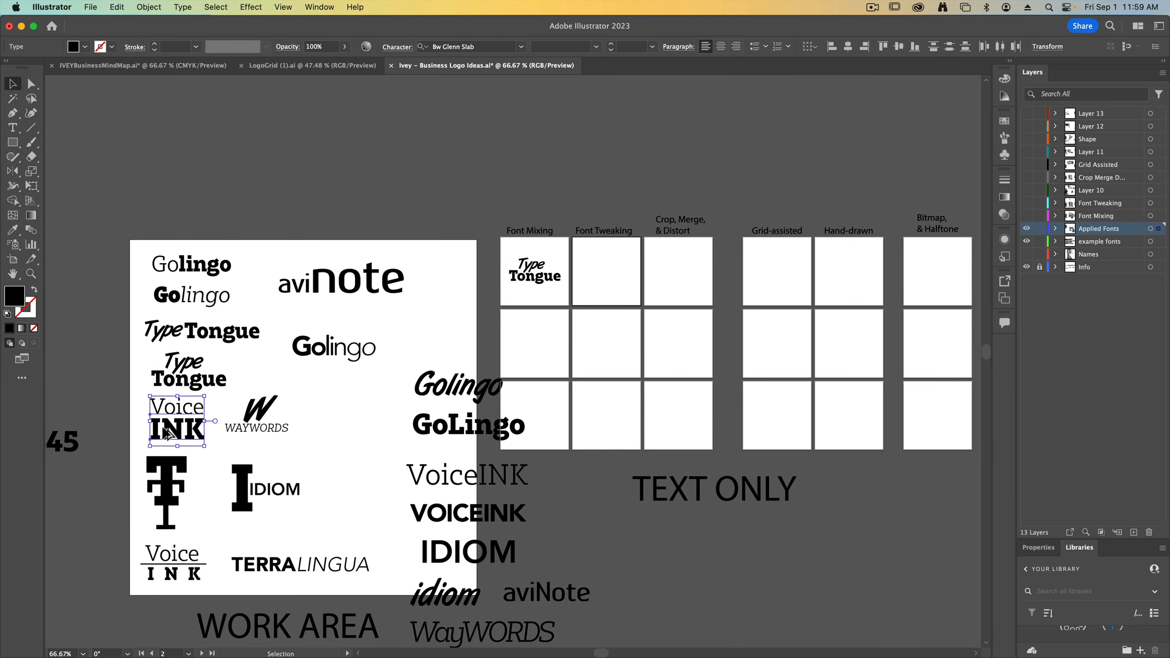
pyautogui.moveTo(167, 431)
pyautogui.mouseDown()
pyautogui.moveTo(364, 422)
pyautogui.moveTo(524, 356)
pyautogui.moveTo(533, 365)
pyautogui.mouseUp()
pyautogui.click(562, 429)
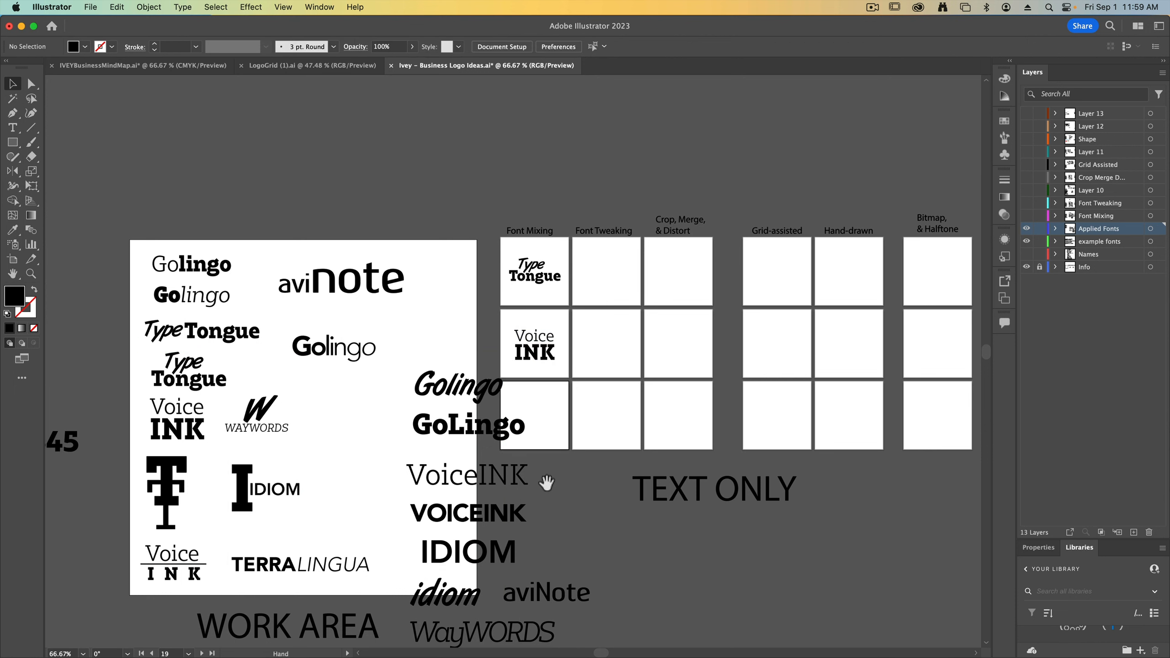
# Move the script Golingo to the third Font Mixing box and shift the slab GoLingo down toward VoiceINK
pyautogui.moveTo(546, 483); pyautogui.dragTo(545, 400)
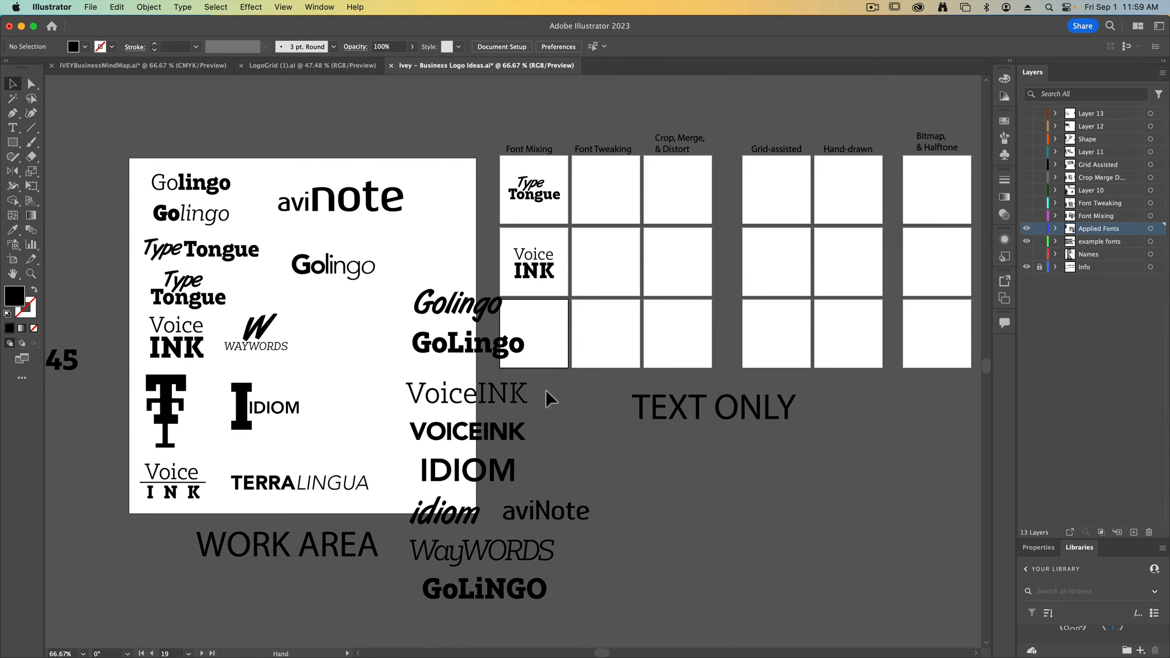
pyautogui.click(461, 358)
pyautogui.moveTo(456, 313); pyautogui.dragTo(535, 341)
pyautogui.click(441, 332)
pyautogui.moveTo(442, 332); pyautogui.dragTo(429, 354)
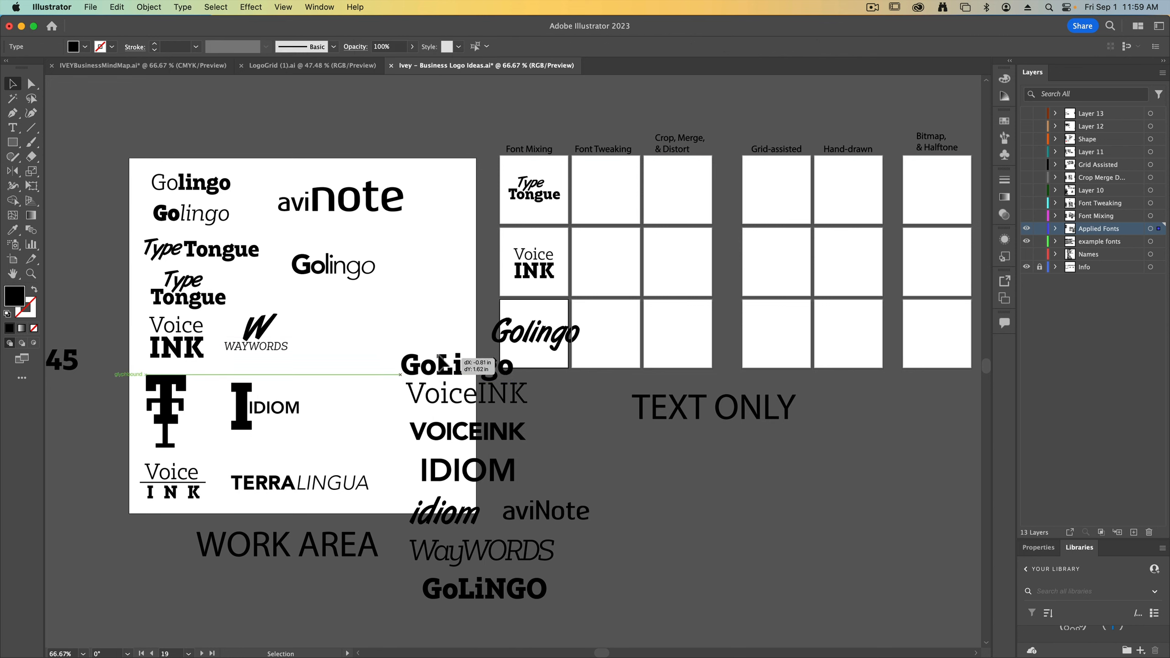
# Scale the script Golingo down and center it inside the third Font Mixing box
pyautogui.click(542, 344)
pyautogui.press('super+equal')
pyautogui.press('super+equal')
pyautogui.press('super+equal')
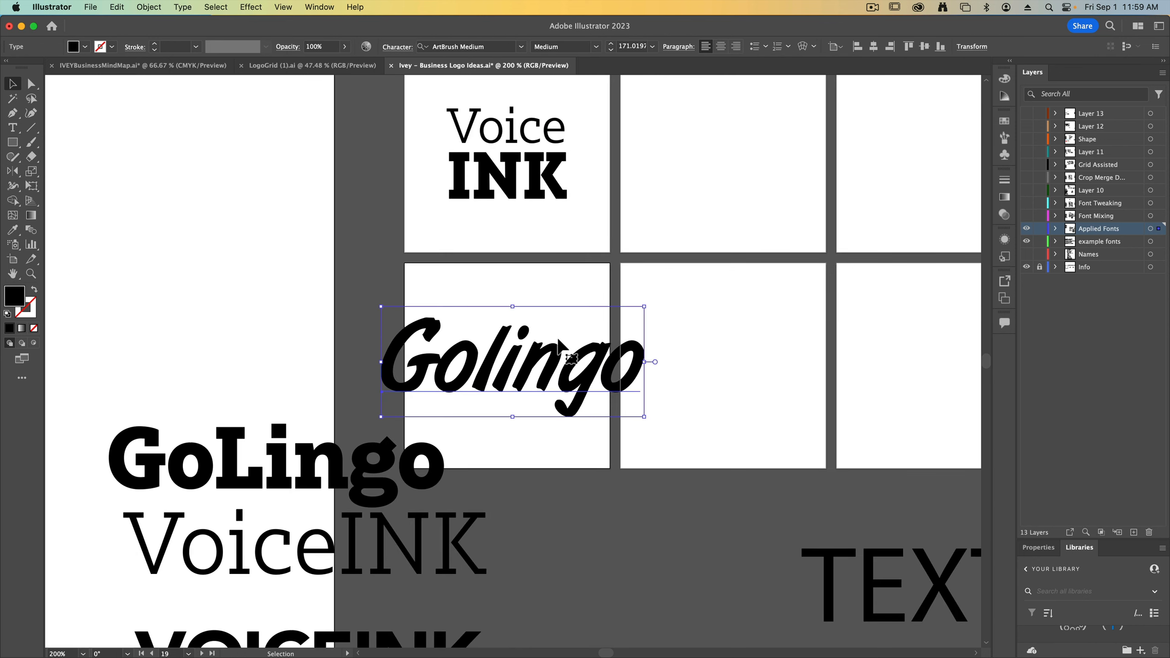
pyautogui.moveTo(651, 362); pyautogui.dragTo(546, 384)
pyautogui.click(603, 449)
pyautogui.press('super+minus')
pyautogui.press('super+minus')
pyautogui.press('super+minus')
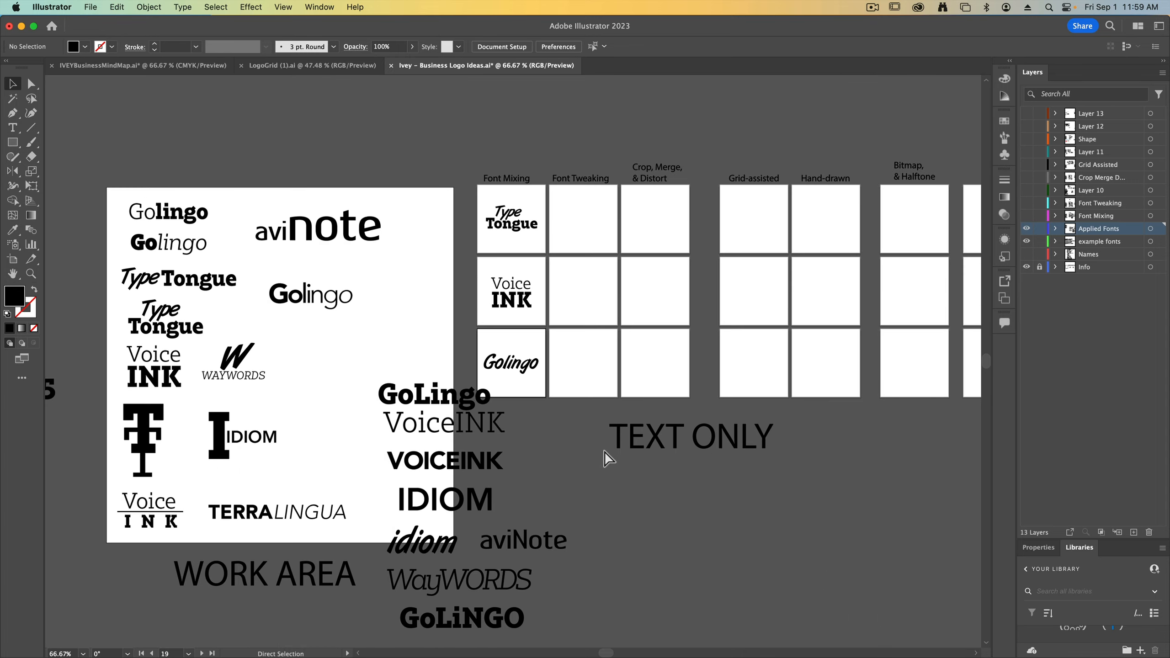
# Move the remaining loose name variants, from GoLingo down to GoLiNGO, left and slightly up, clear of the Font Mixing boxes
pyautogui.moveTo(400, 353); pyautogui.dragTo(470, 644)
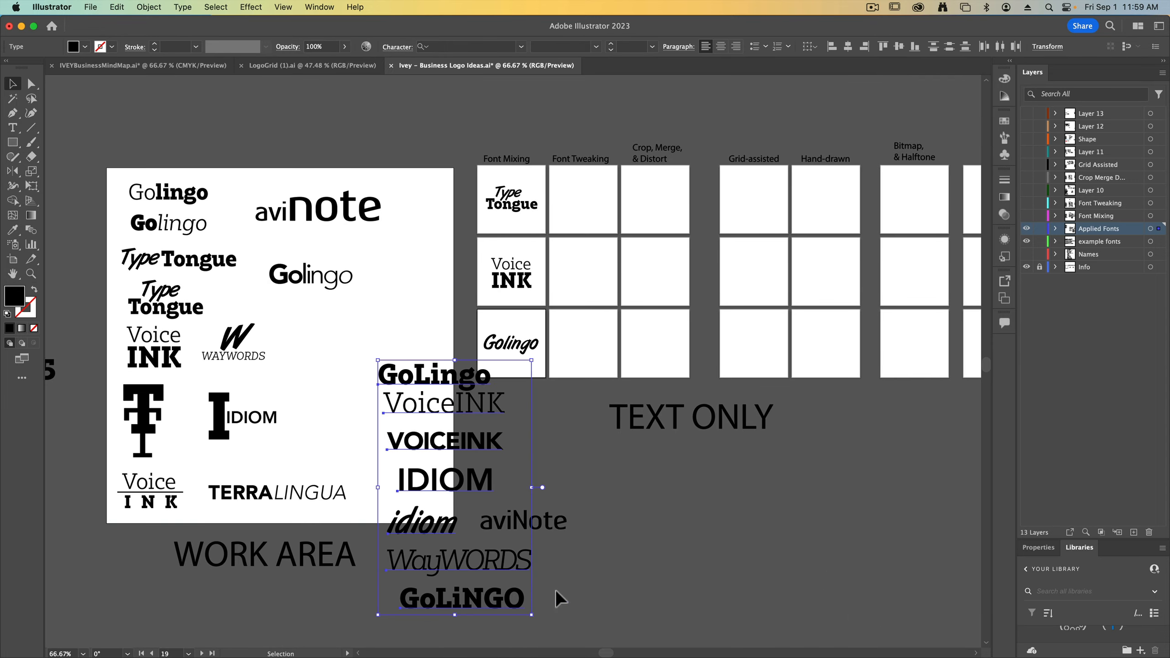
pyautogui.press('space')
pyautogui.moveTo(566, 583); pyautogui.dragTo(602, 510)
pyautogui.press('super+z')
pyautogui.click(746, 560)
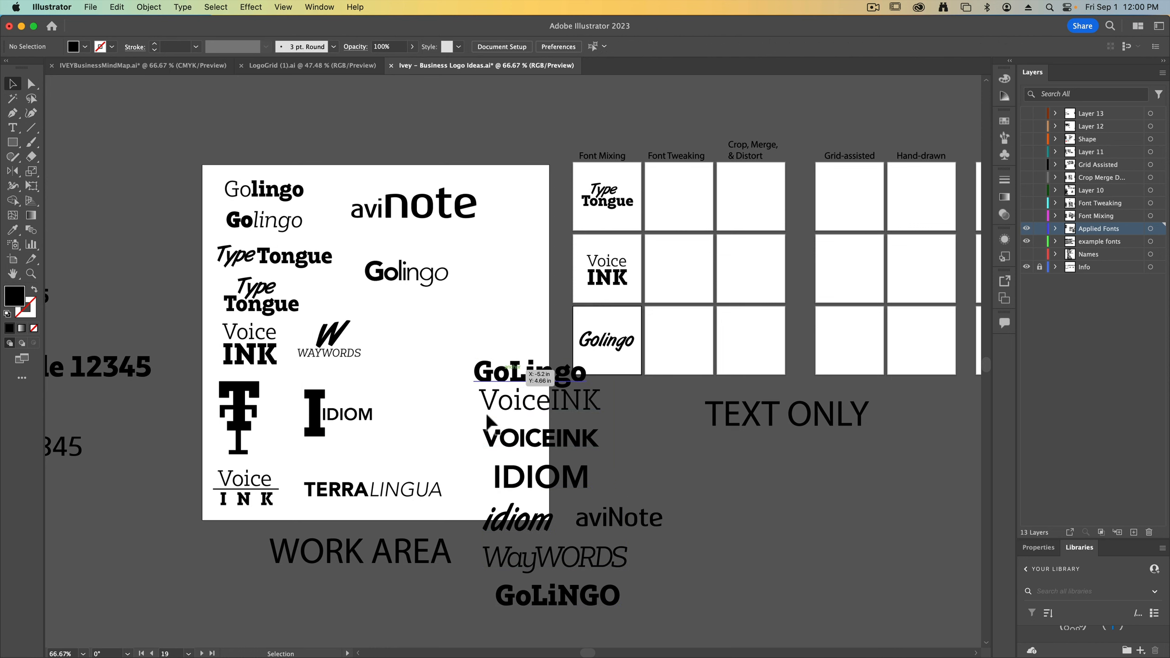
pyautogui.moveTo(464, 373); pyautogui.dragTo(670, 613)
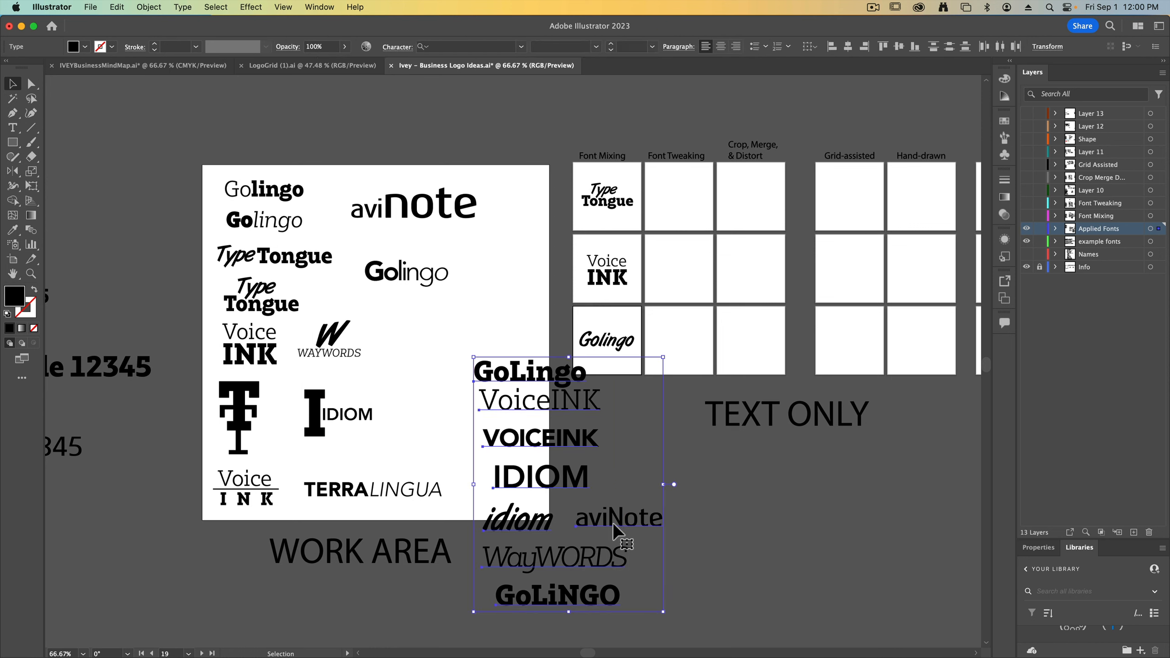
pyautogui.moveTo(619, 527); pyautogui.dragTo(546, 507)
pyautogui.click(701, 501)
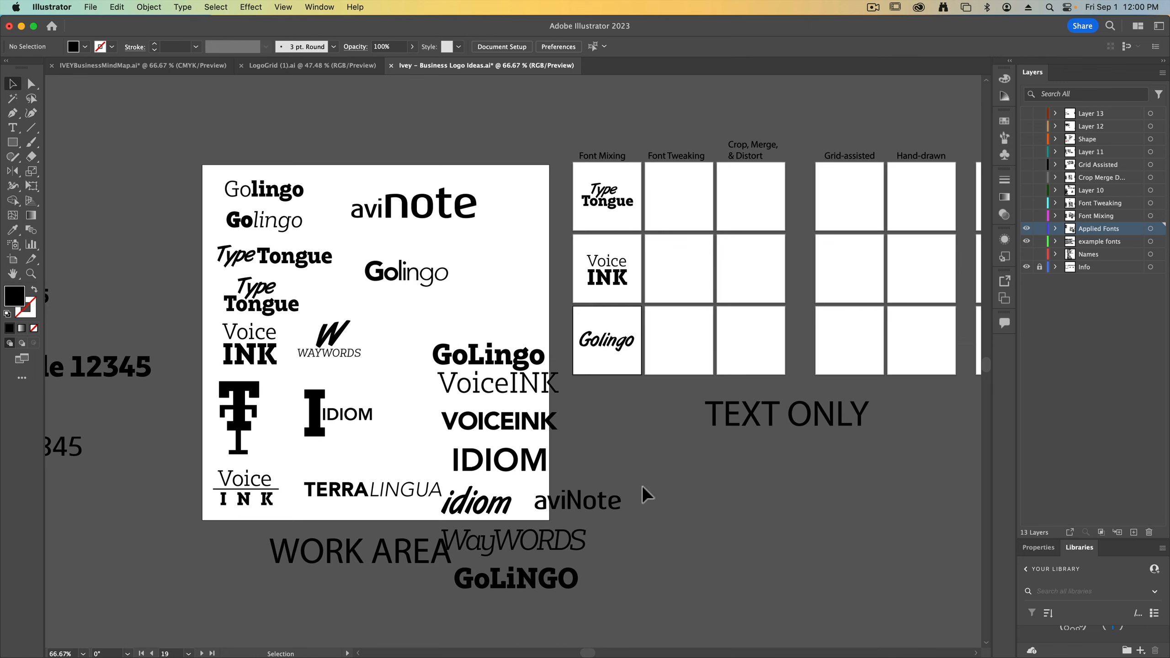
# Move all the logo type ideas and loose name variants off the artboard to the area beneath the WORK AREA label
pyautogui.moveTo(212, 190); pyautogui.dragTo(542, 515)
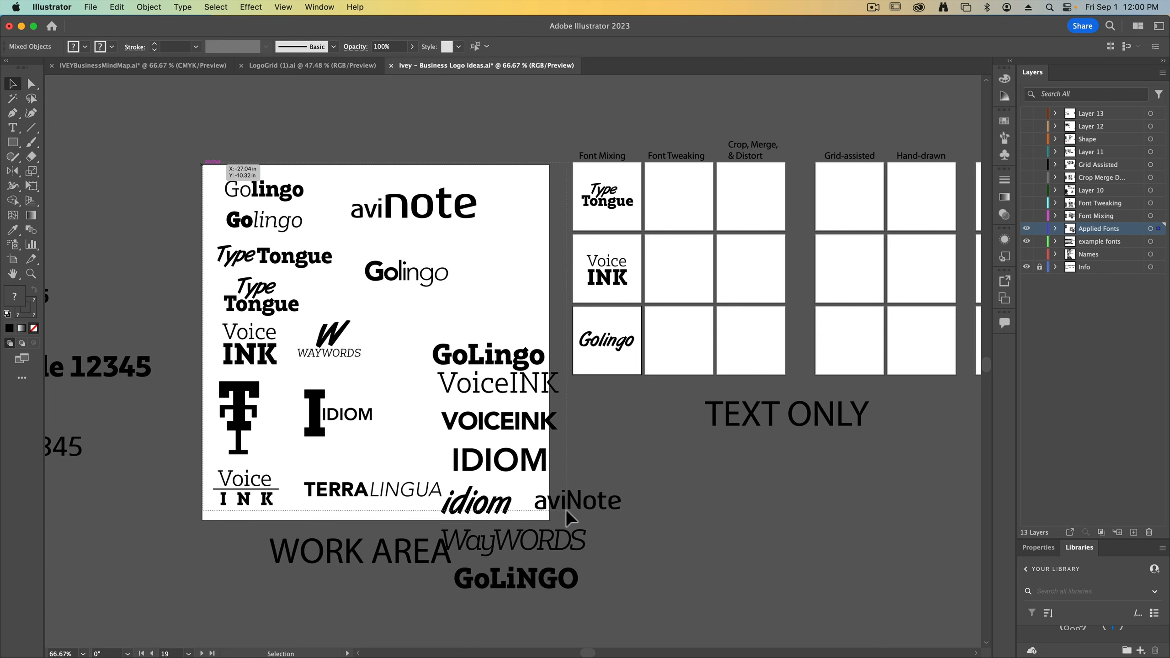
pyautogui.keyDown('shift'); pyautogui.click(547, 540); pyautogui.keyUp('shift')
pyautogui.keyDown('shift'); pyautogui.click(515, 587); pyautogui.keyUp('shift')
pyautogui.moveTo(441, 211); pyautogui.dragTo(371, 653)
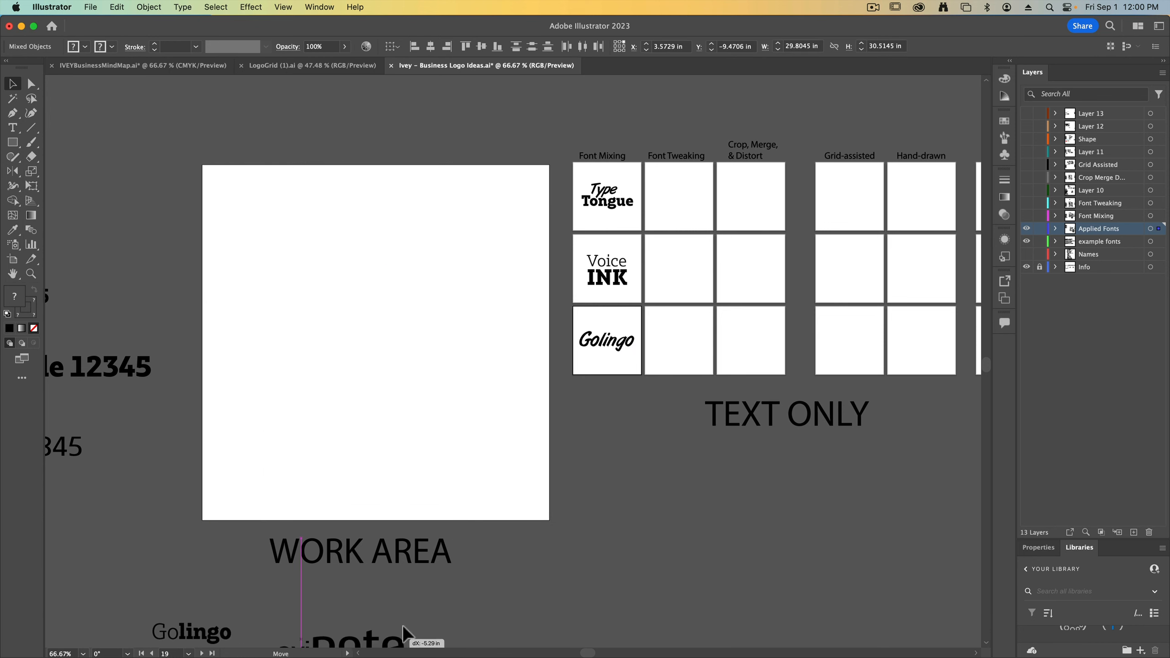
pyautogui.scroll(-10, 426, 272)
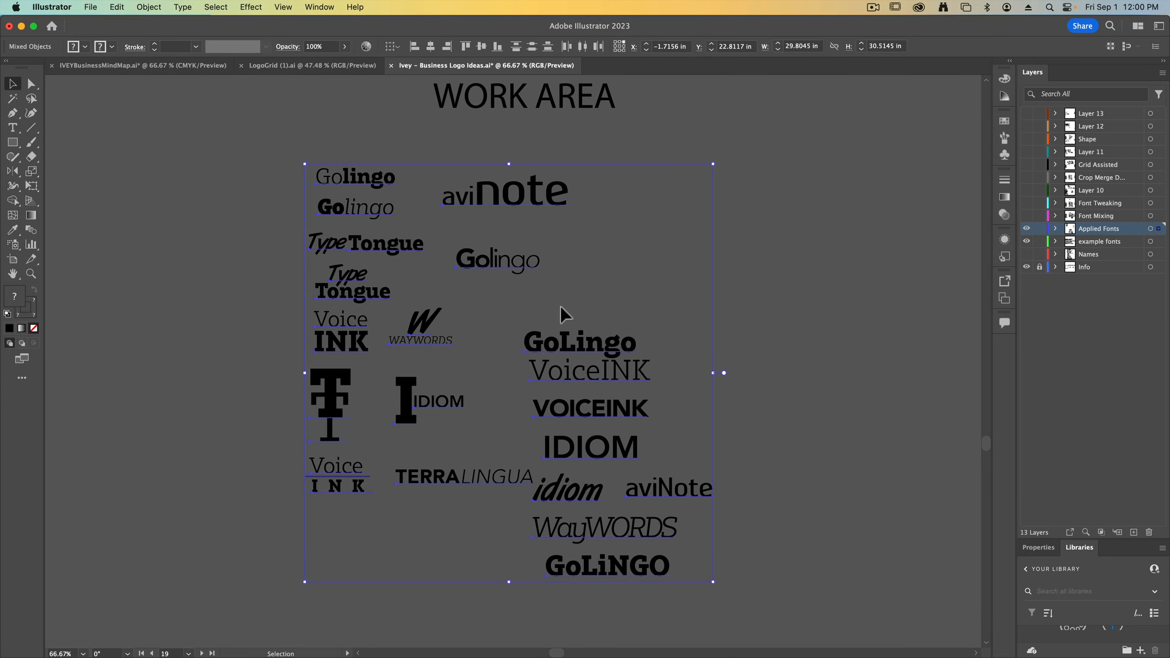
pyautogui.scroll(10, 562, 313)
pyautogui.click(571, 368)
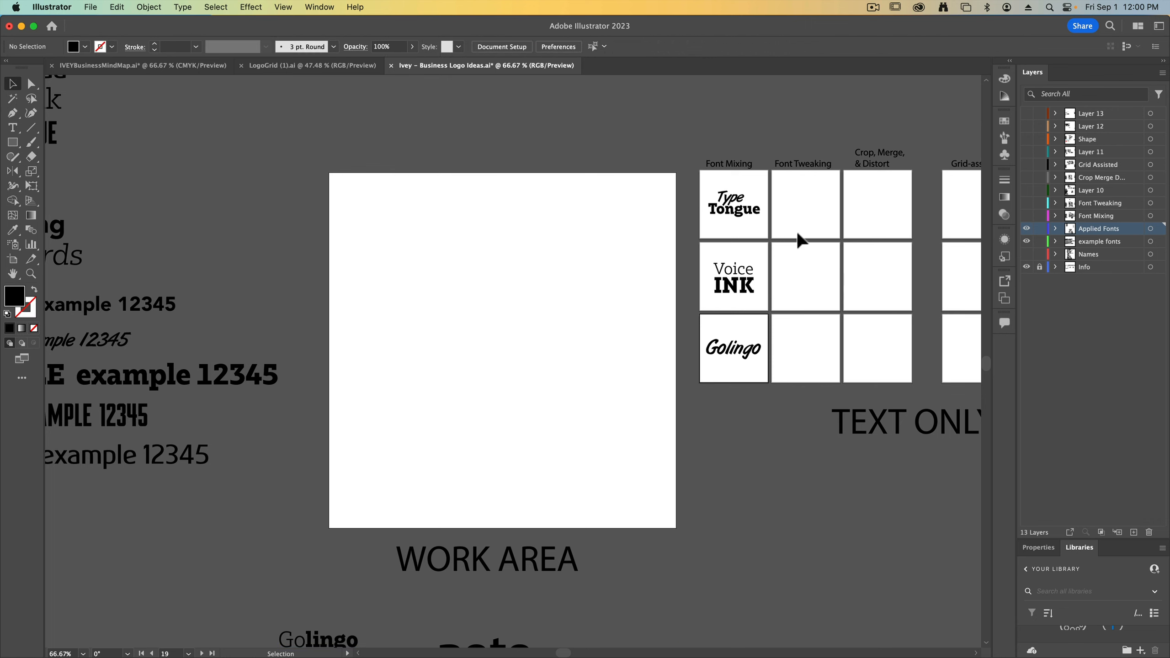